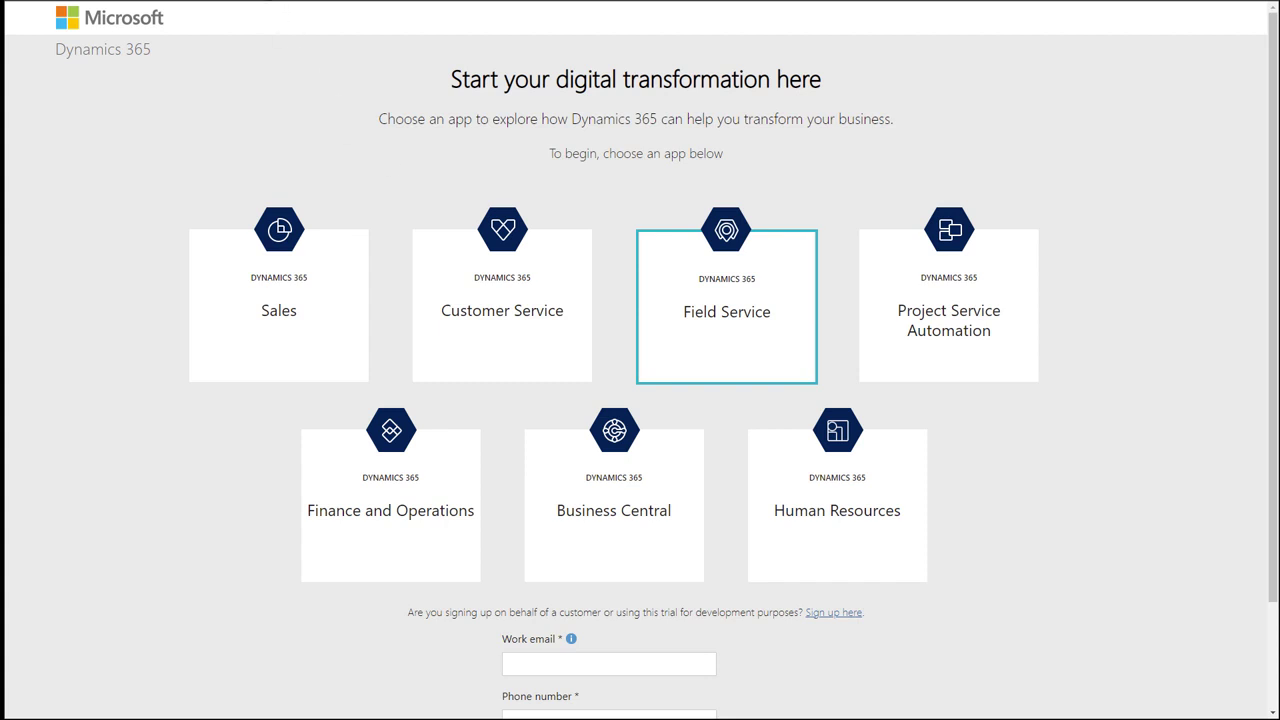
Go to the Dynamics 365 trials site and start a trial sign-up on behalf of a customer.
key("ctrl+l")
type("trials.dynamics.com")
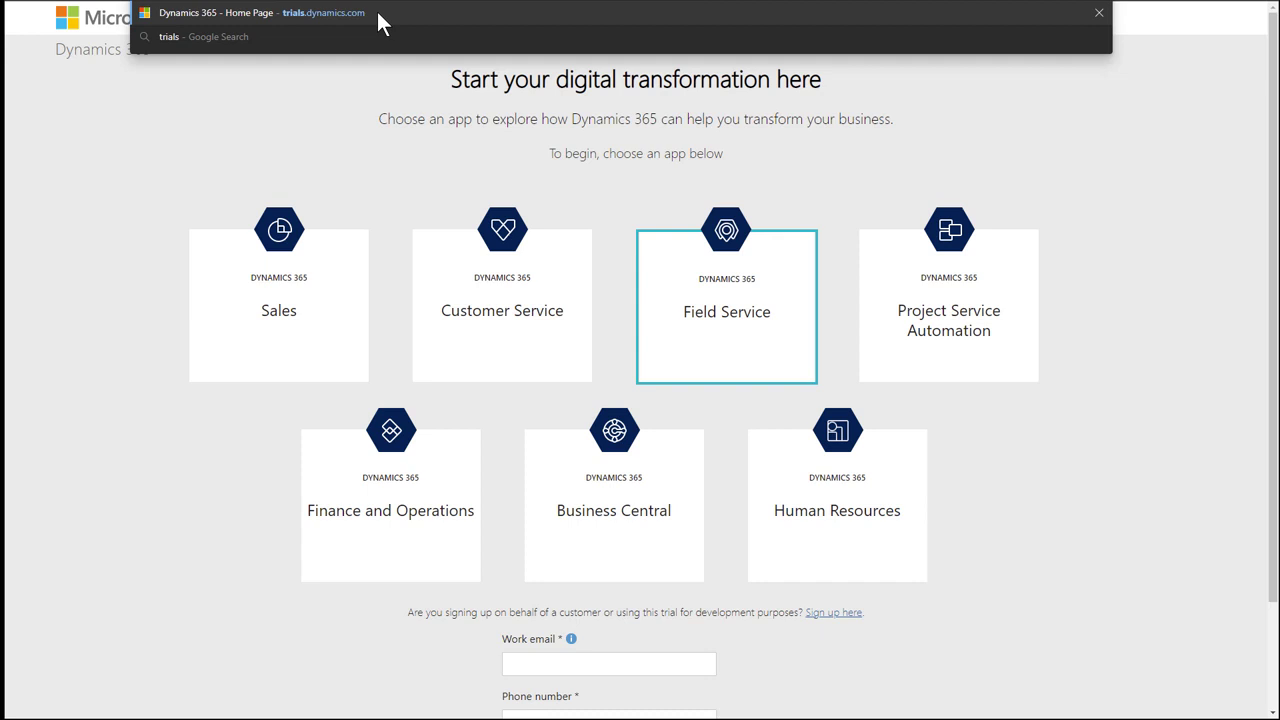
left_click(336, 101)
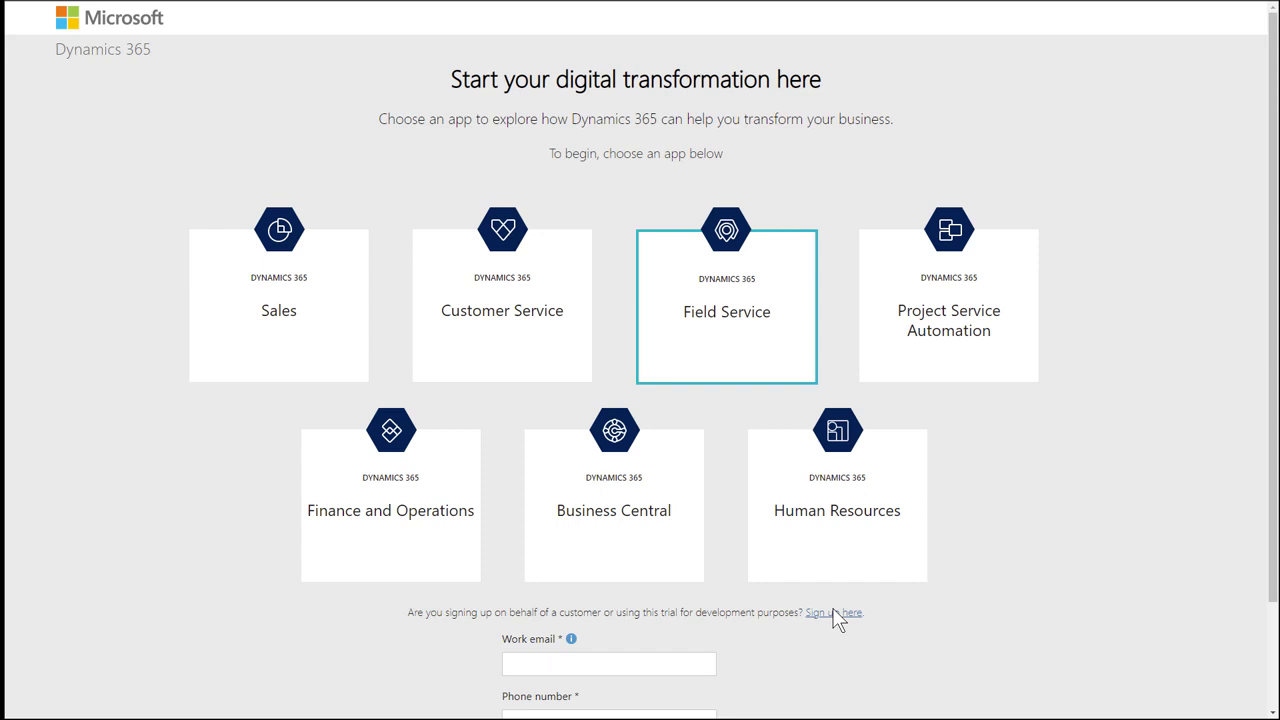
scroll(918, 651, "down", 1)
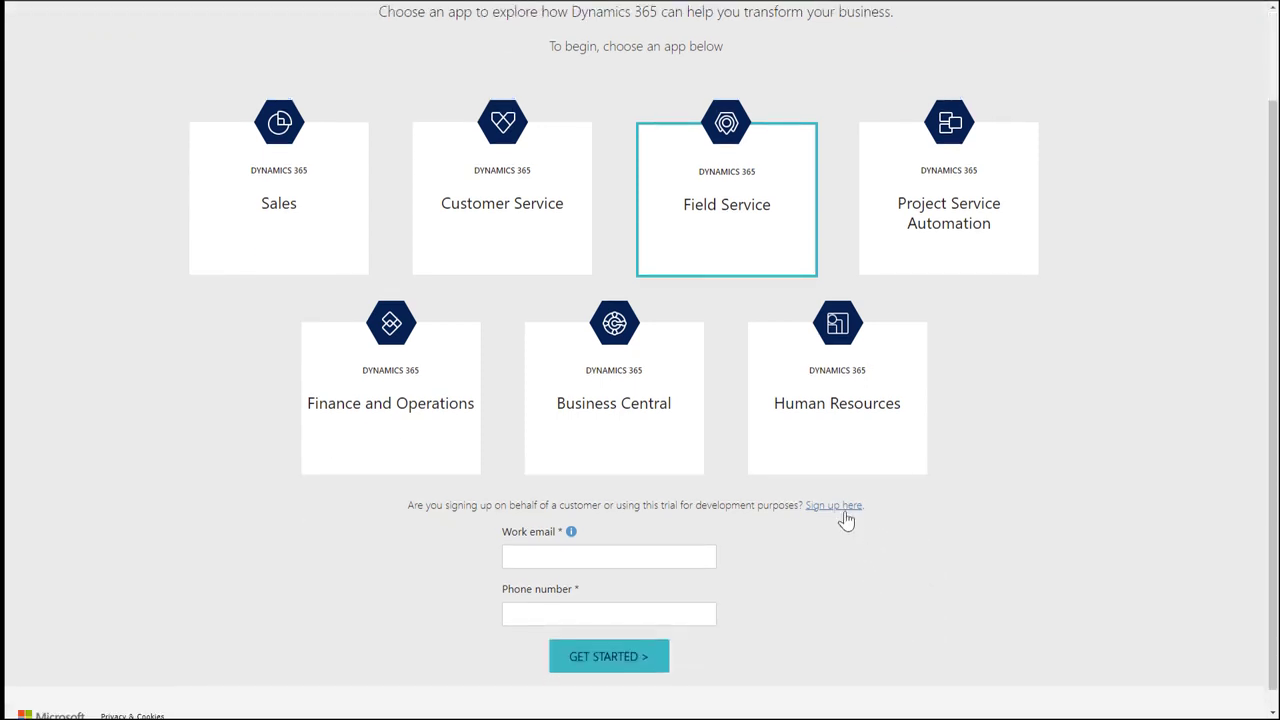
left_click(840, 507)
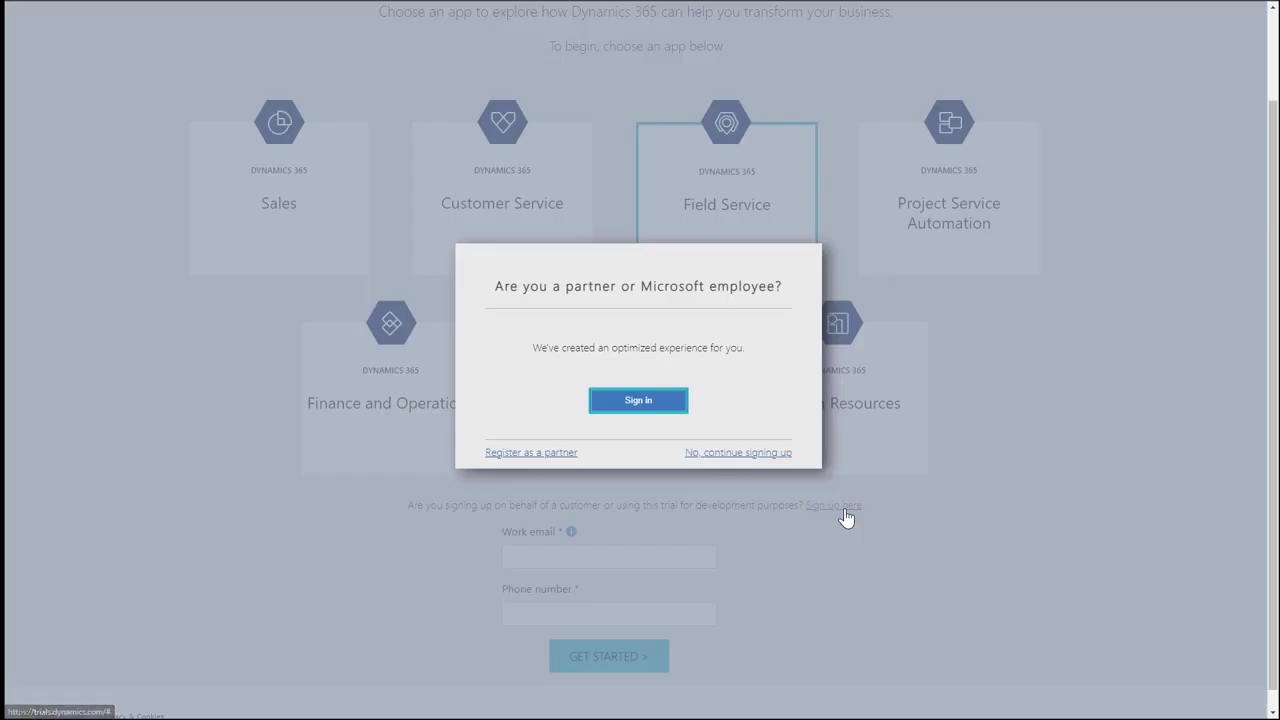
Continue without partner sign-in, enter the contact's names, and send a phone verification code.
left_click(753, 455)
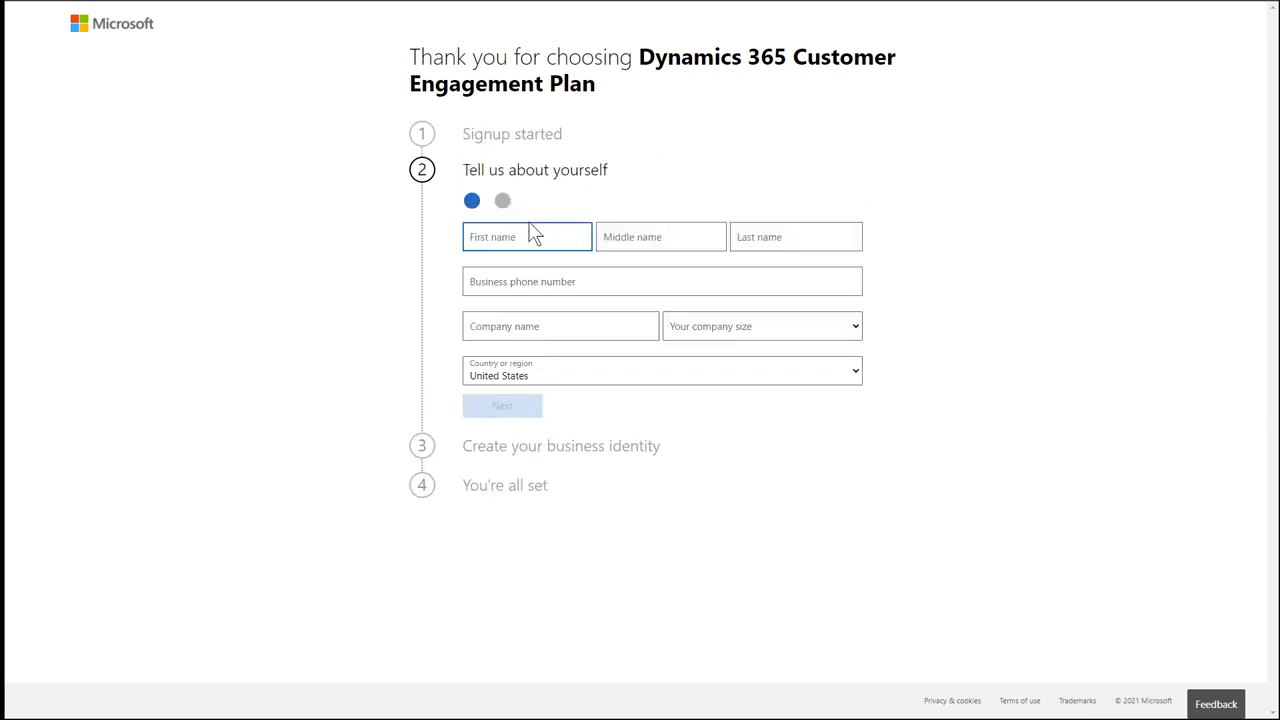
key("Tab")
key("Tab")
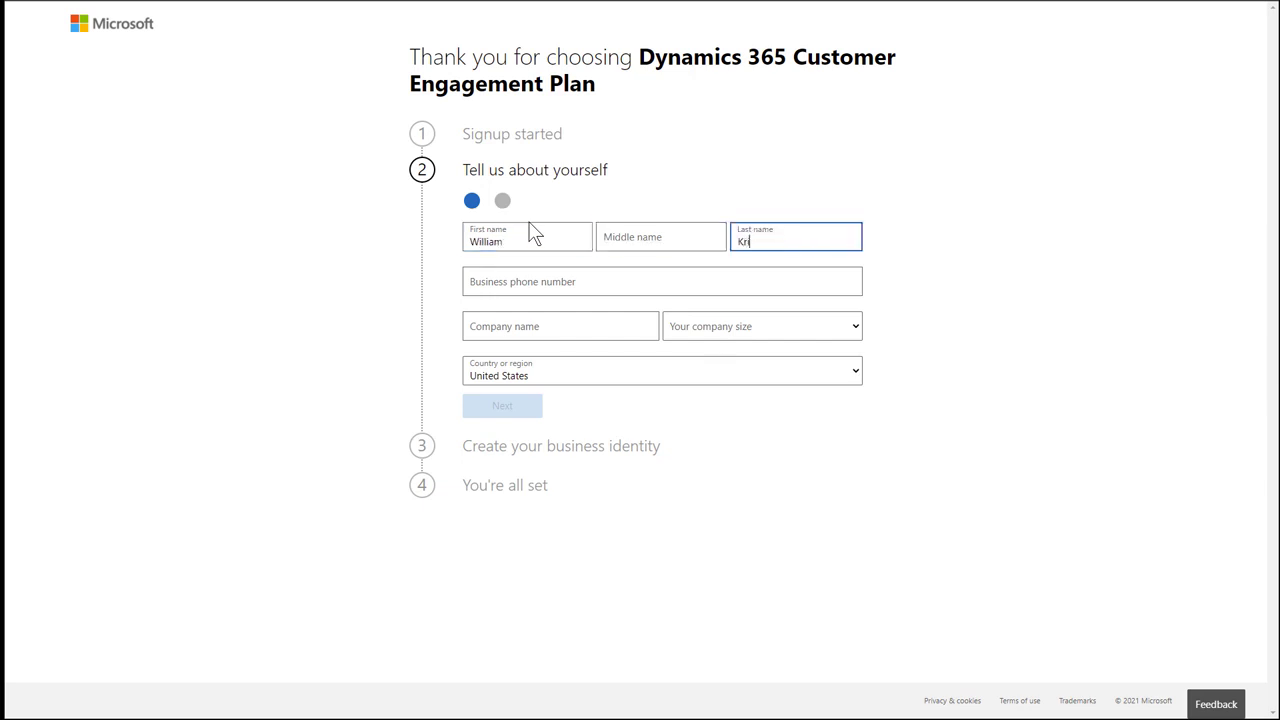
key("Tab")
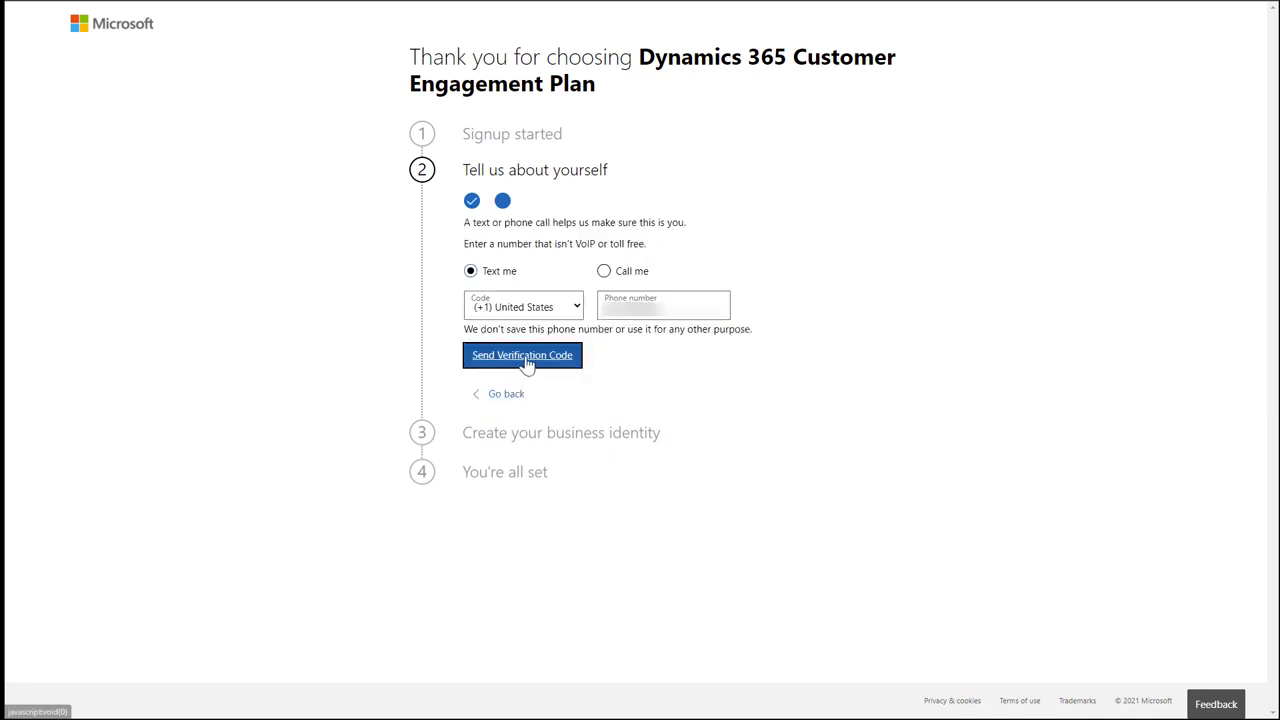
left_click(527, 361)
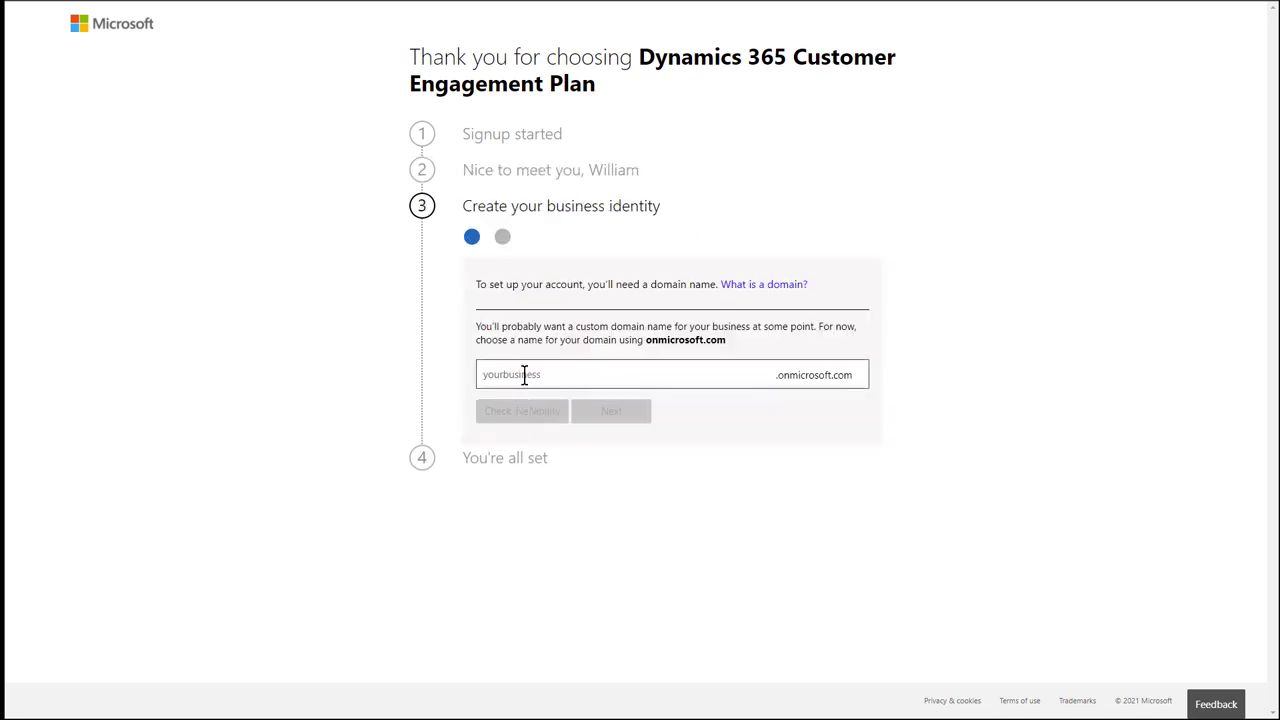
Enter the domain contosocoffee20, confirm it is available, and continue to account setup.
left_click(524, 375)
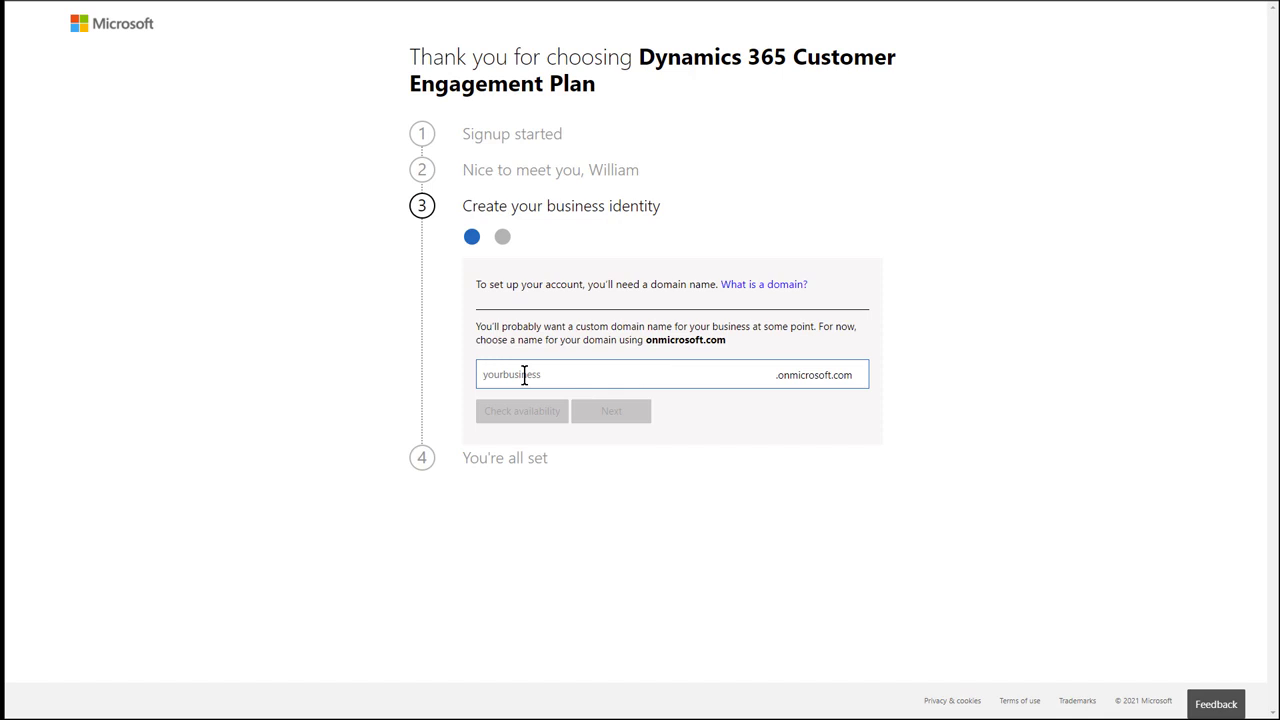
type("contoso")
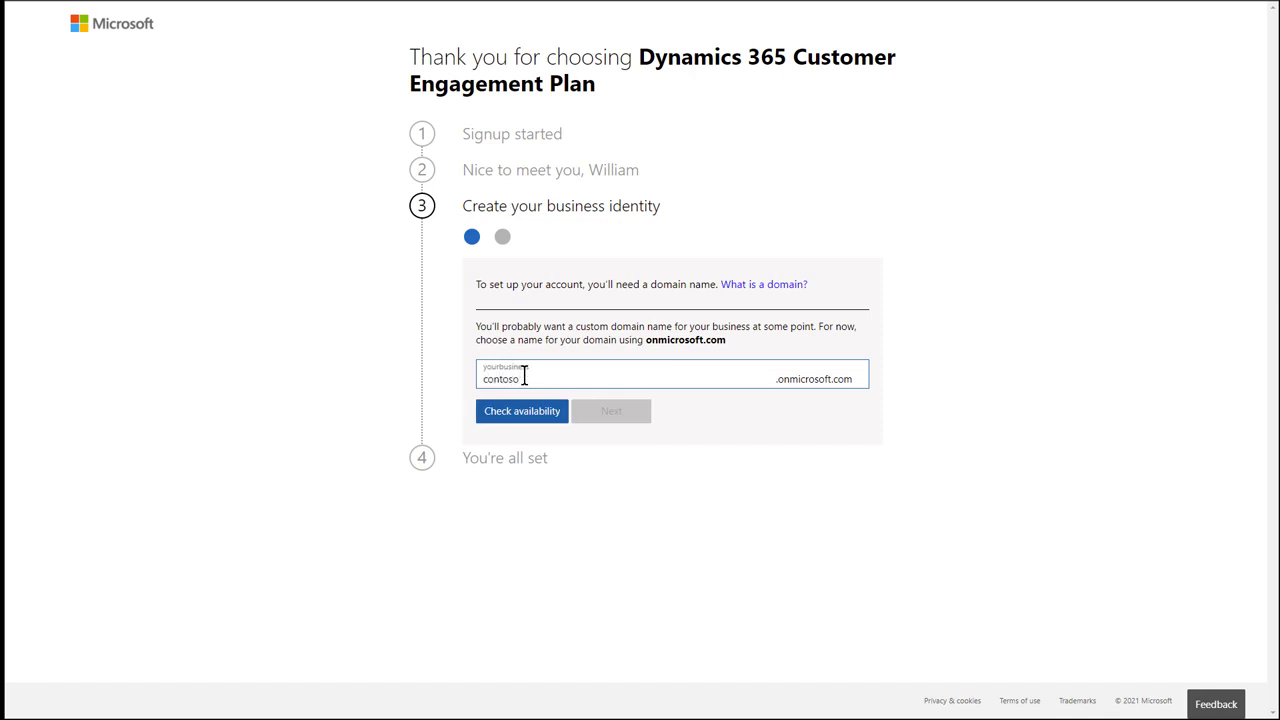
type("coffee20")
left_click(533, 408)
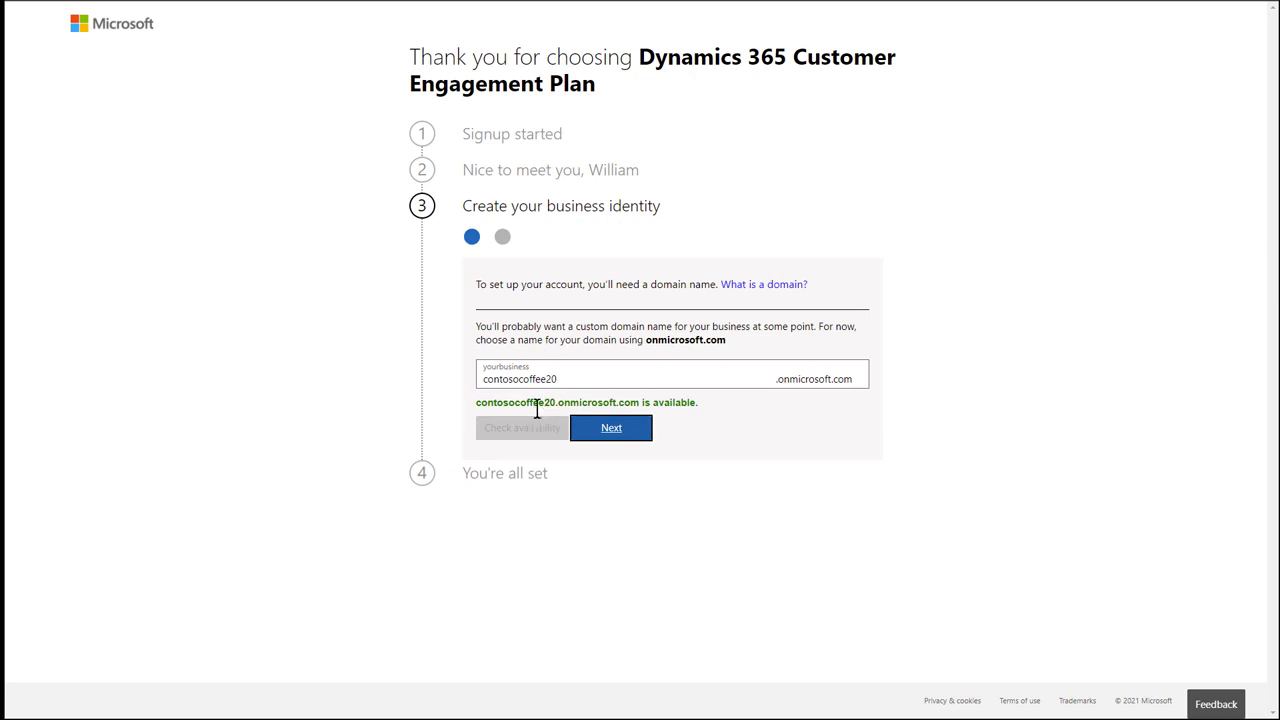
left_click(622, 436)
Enter the administrator user ID and type the account password twice.
type("admin")
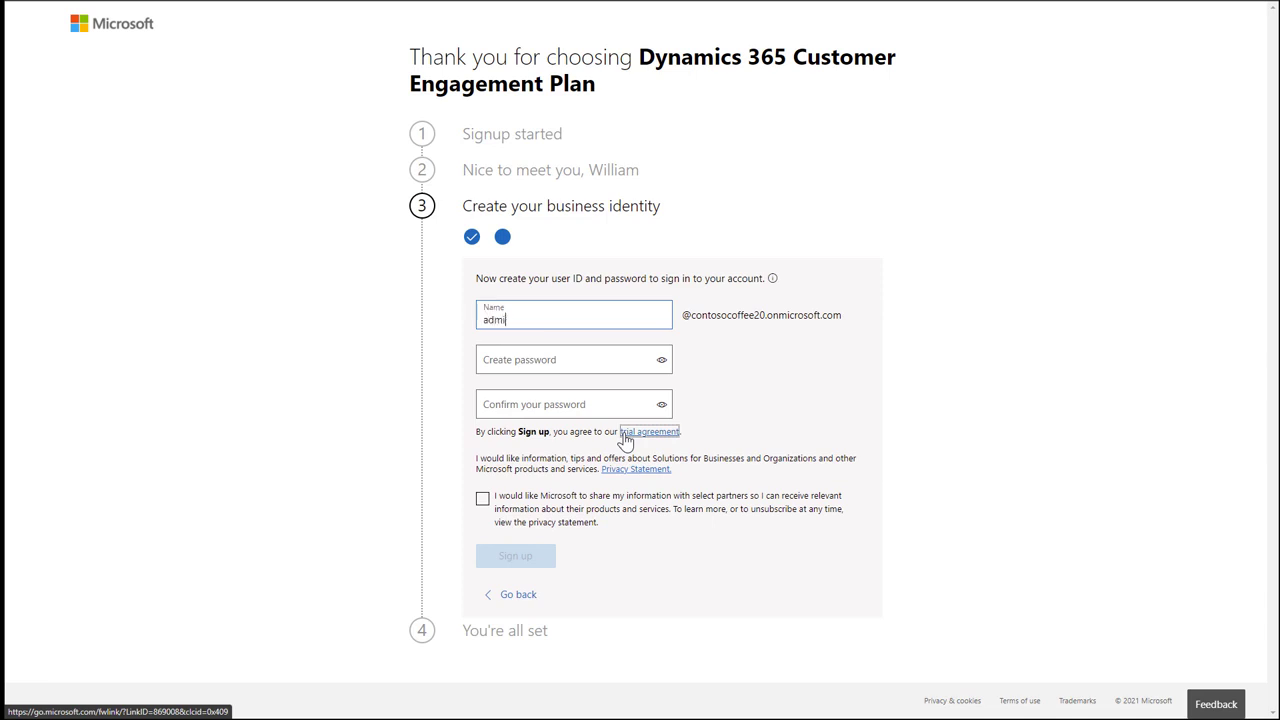
key("Tab")
type("Pa$$w0rd1!")
key("Tab")
type("Pa$$w0rd1")
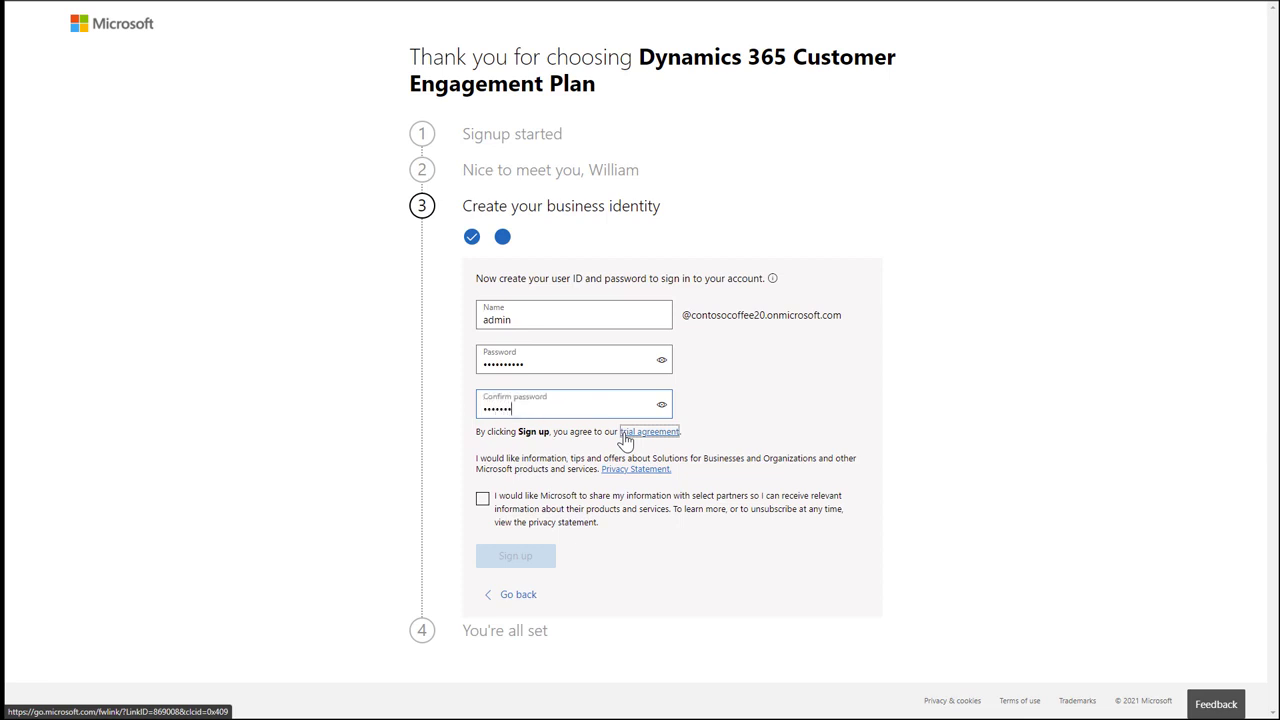
type("!")
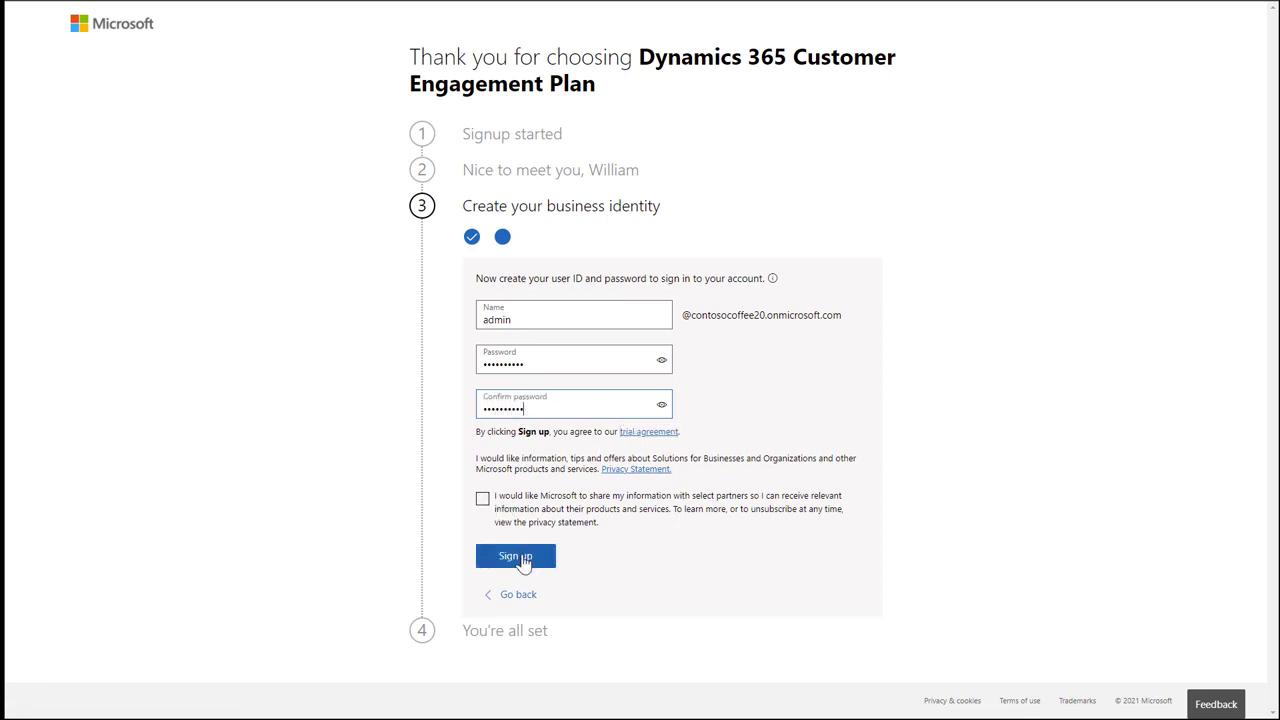
Submit the sign-up and name the new environment 'Contoso Coffee Field Service'.
left_click(522, 560)
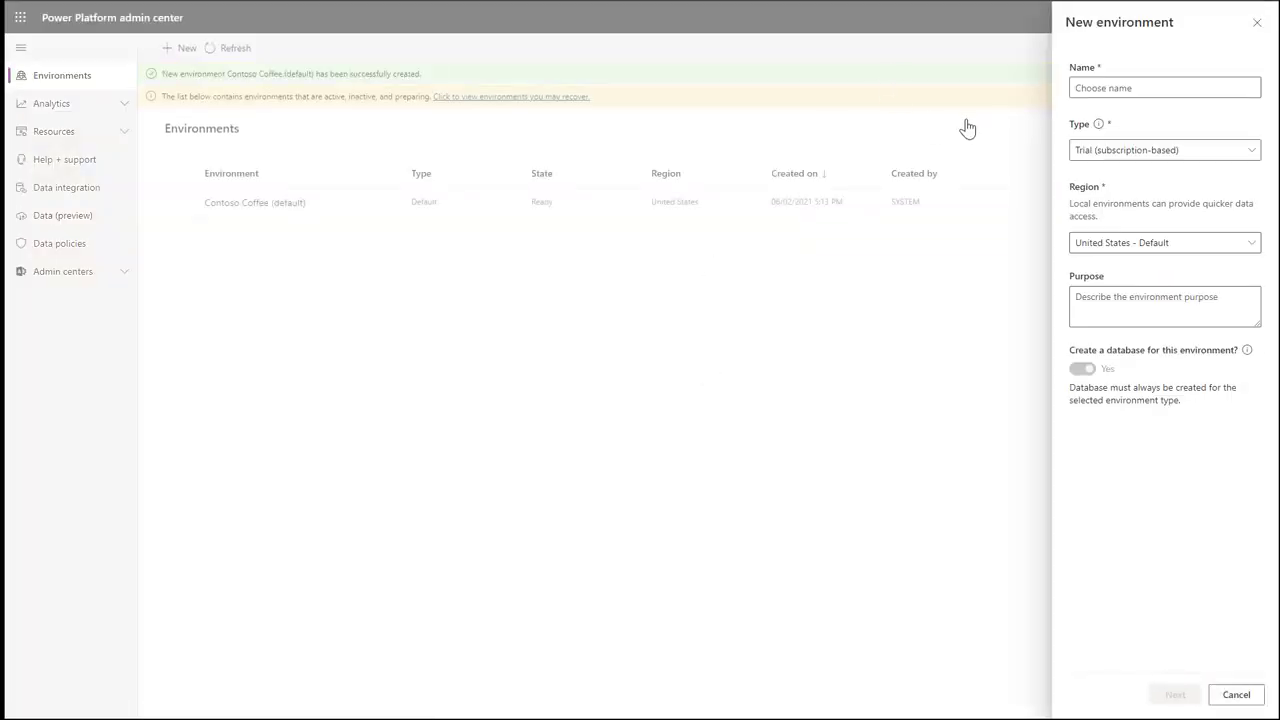
left_click(1110, 88)
type("Contoso Cof")
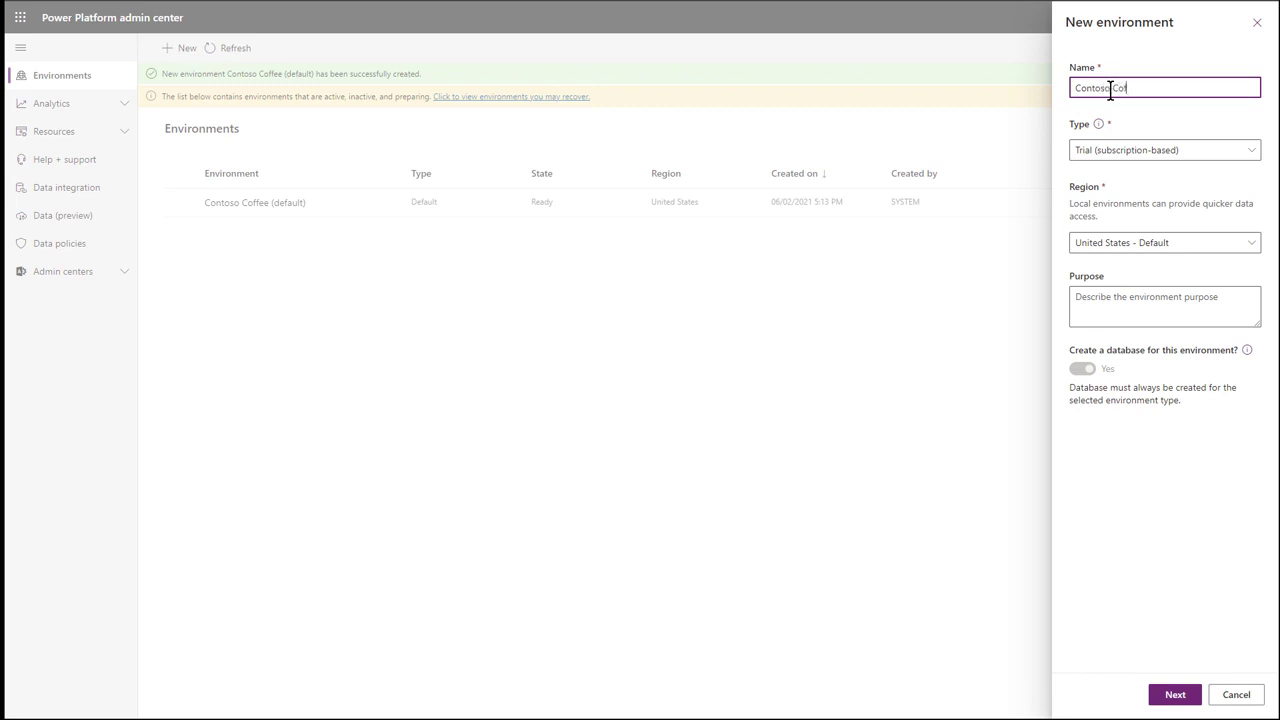
type("fee Field Service")
left_click(1172, 693)
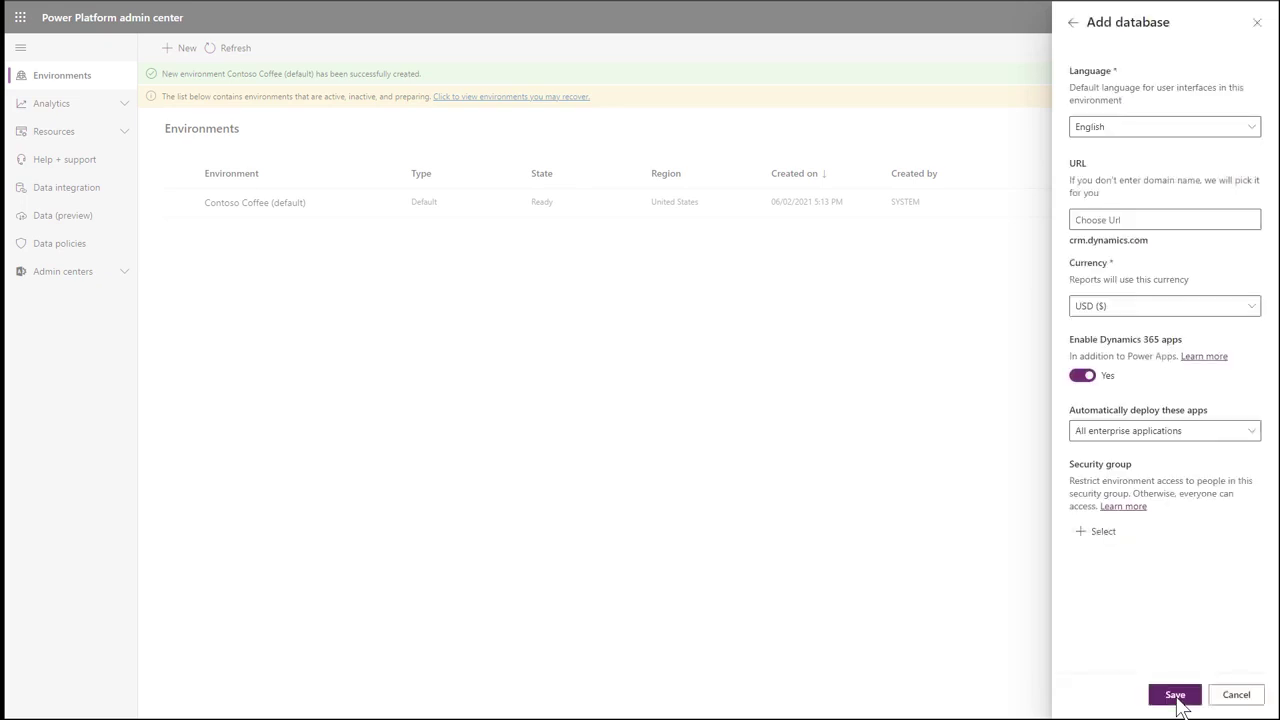
Set the database URL to contosocoffee20, keep All enterprise applications, and save the environment.
left_click(1160, 218)
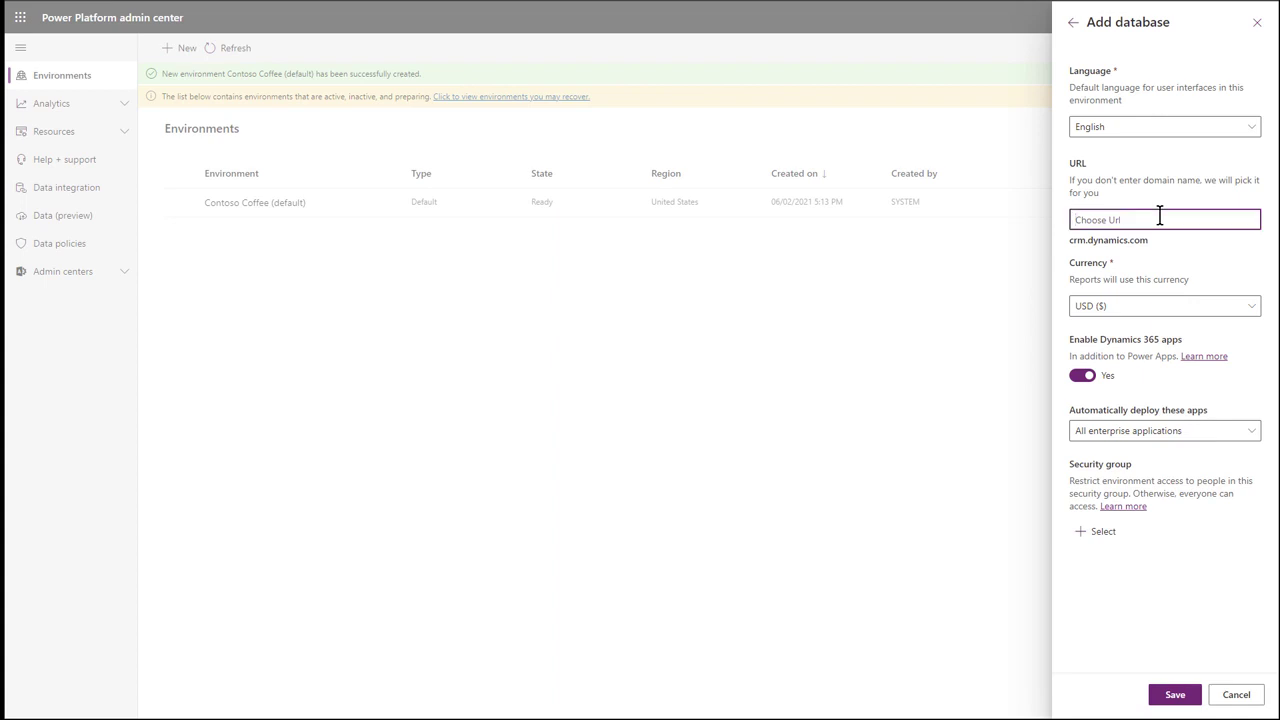
type("contosocoffee20")
left_click(1247, 438)
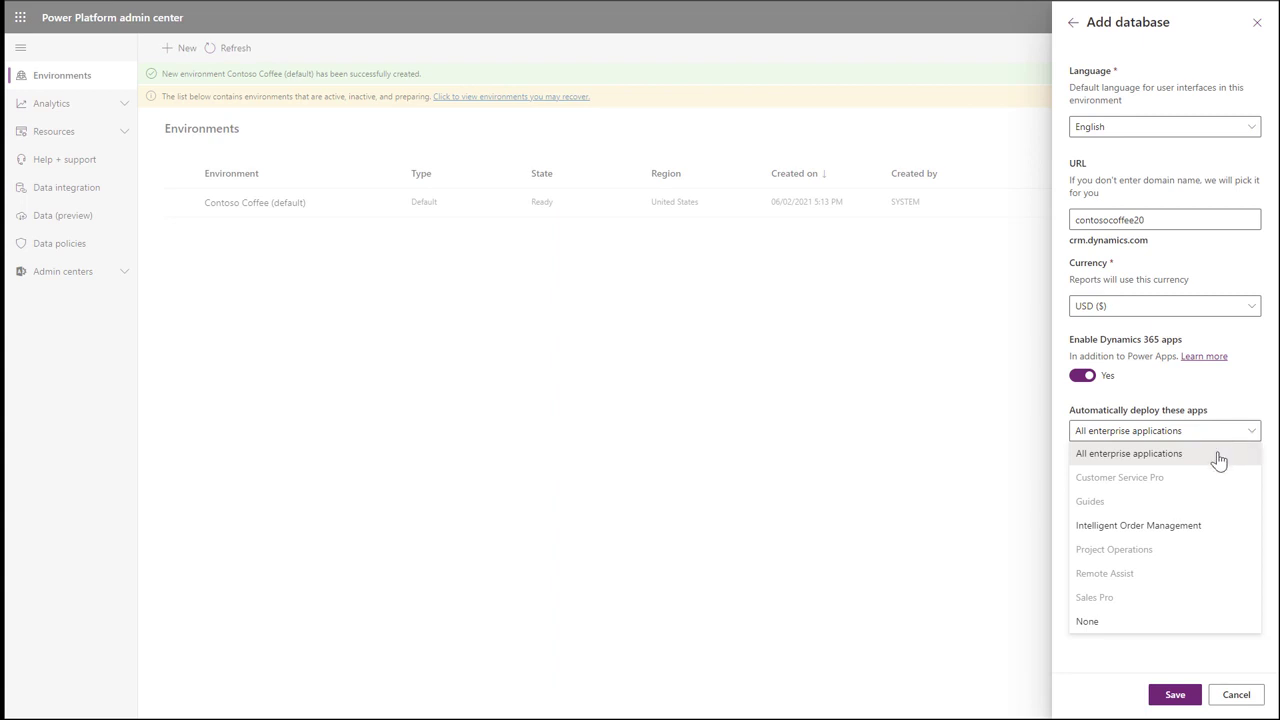
left_click(1216, 460)
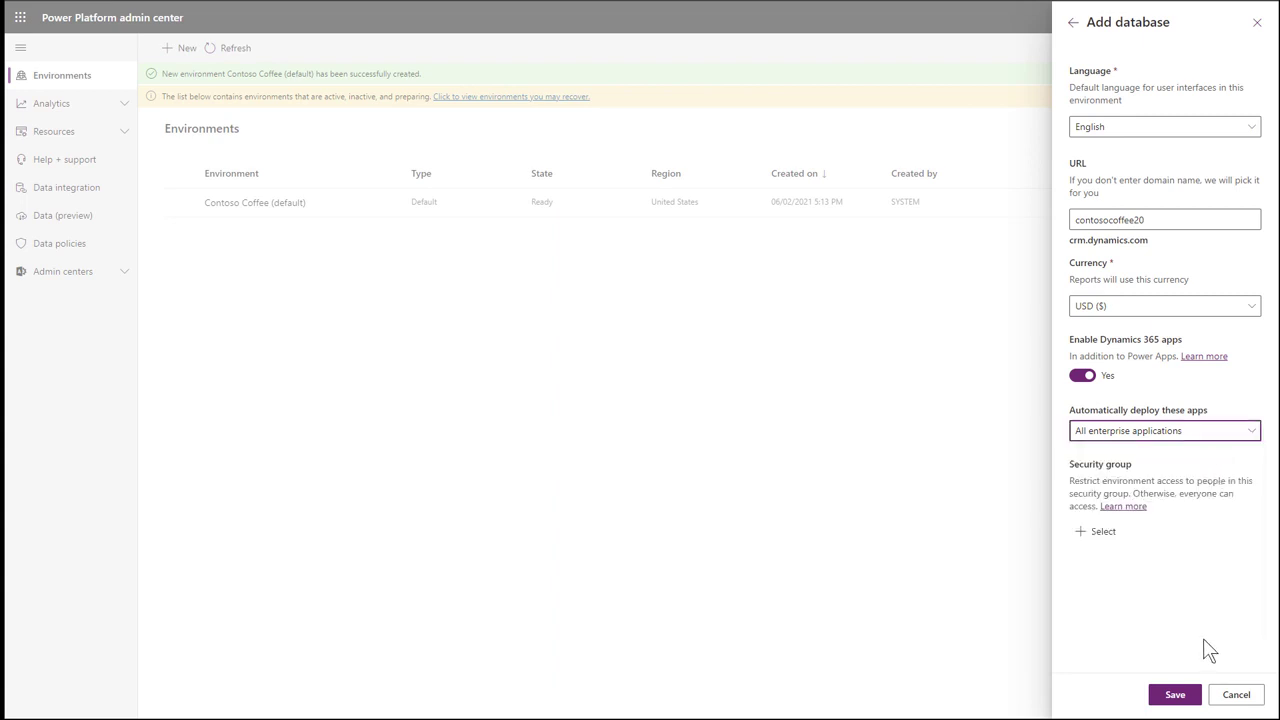
left_click(1181, 695)
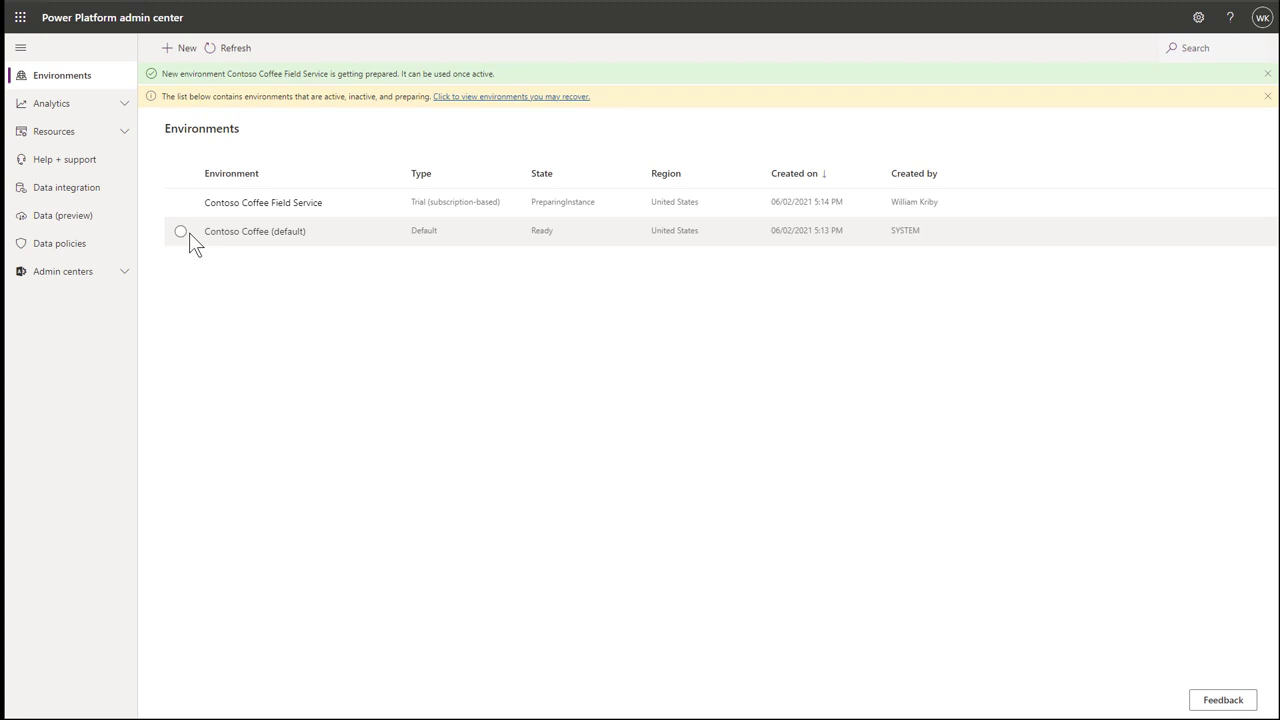
Select the Ready Contoso Coffee Field Service environment and go to the Microsoft 365 admin center.
left_click(181, 203)
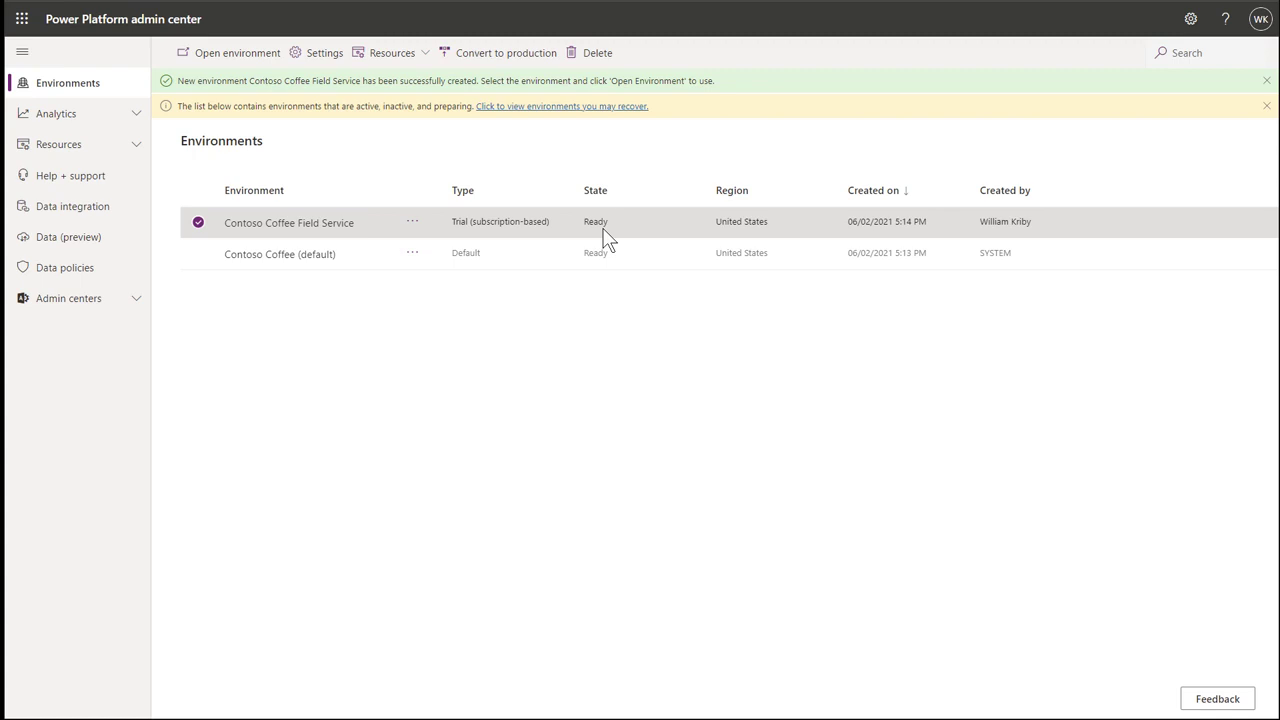
left_click(22, 20)
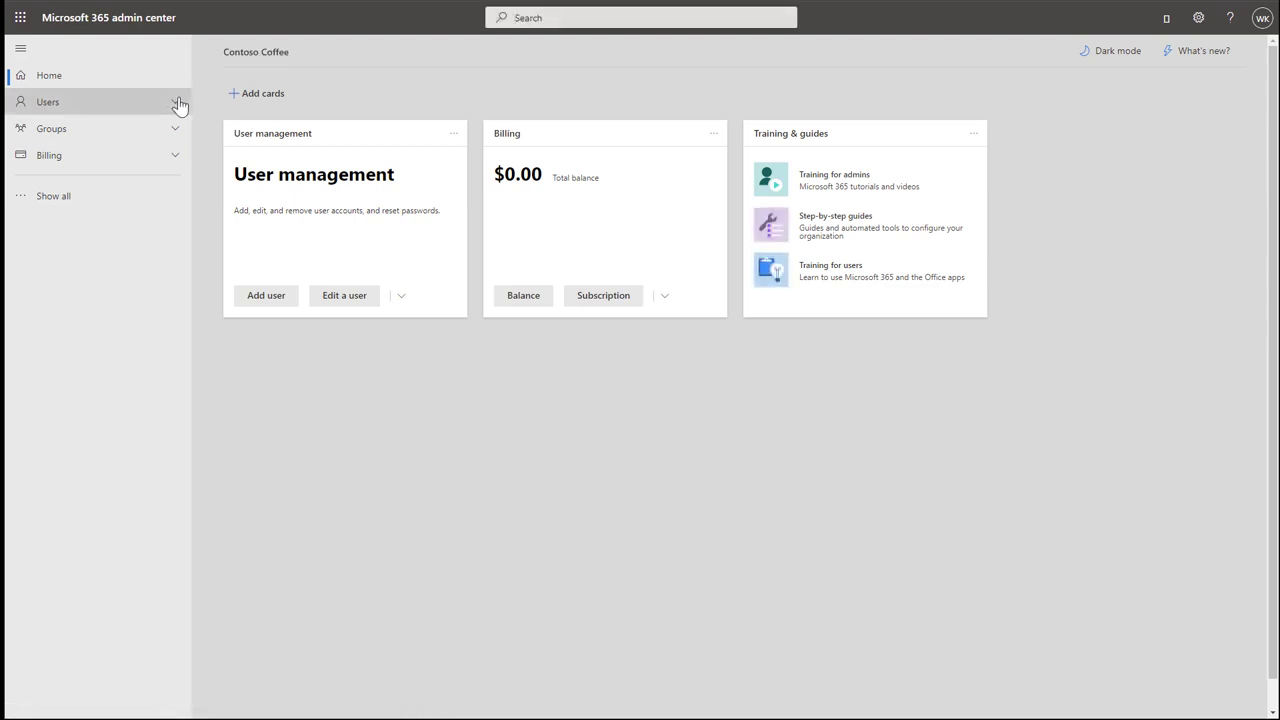
Go to Users > Active users and start the Add a user wizard.
left_click(174, 103)
left_click(153, 133)
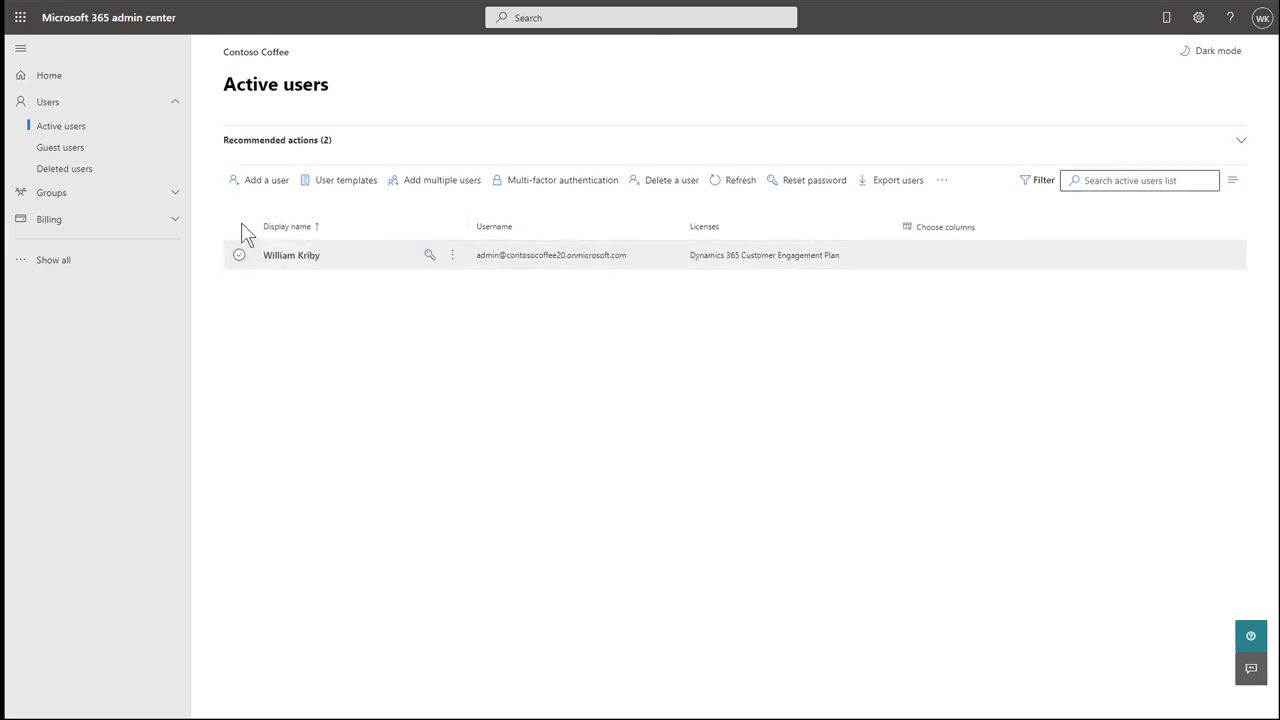
left_click(252, 186)
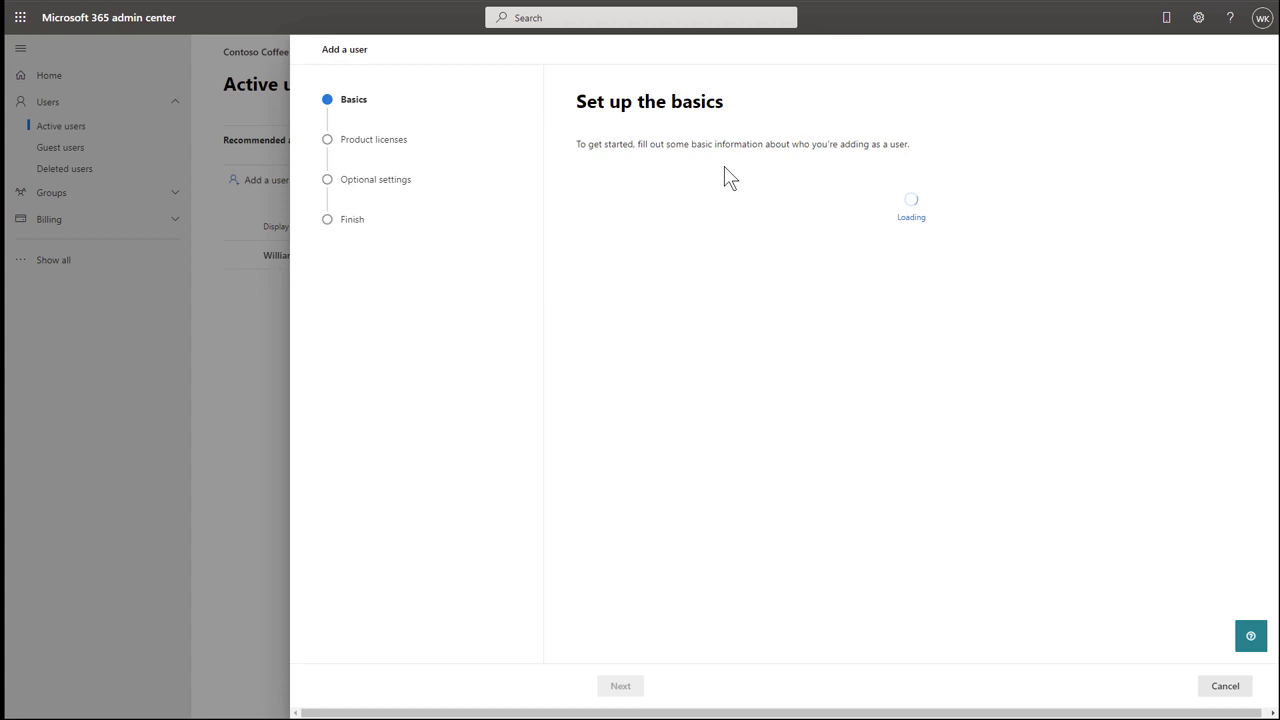
Enter the new user's first name and accept the generated last name, display name and username.
left_click(652, 212)
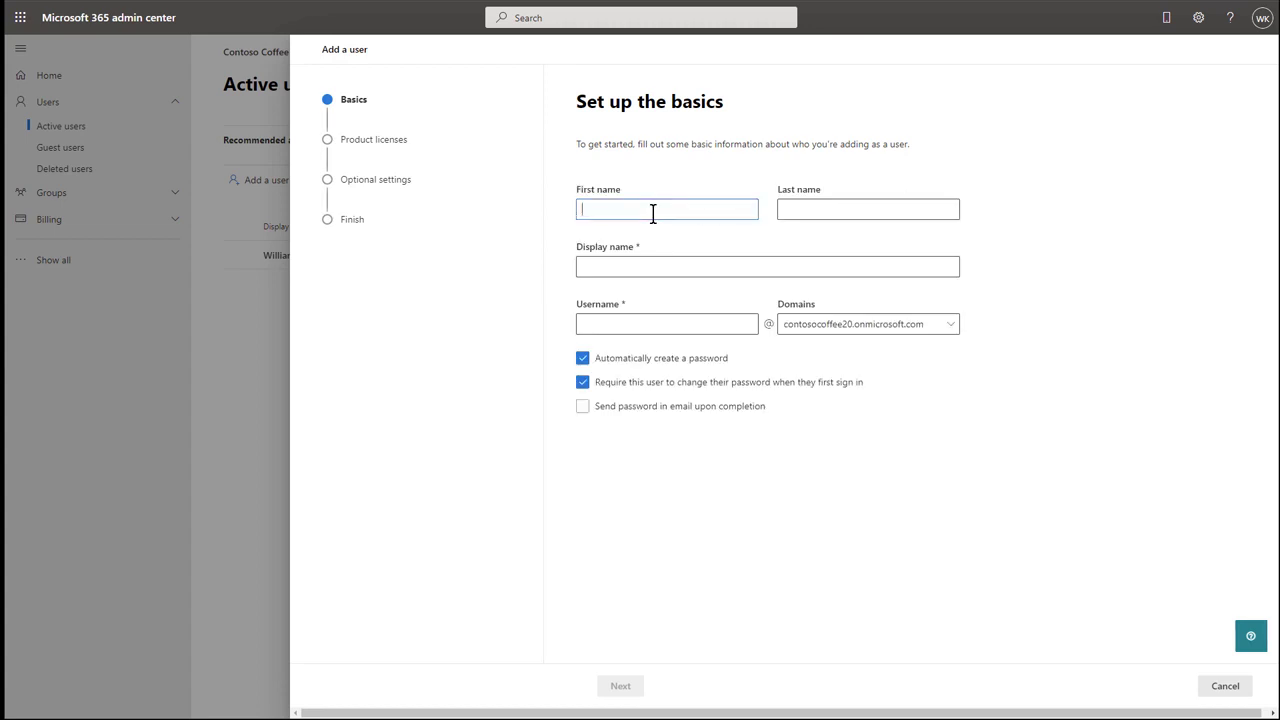
type("Archie")
key("Tab")
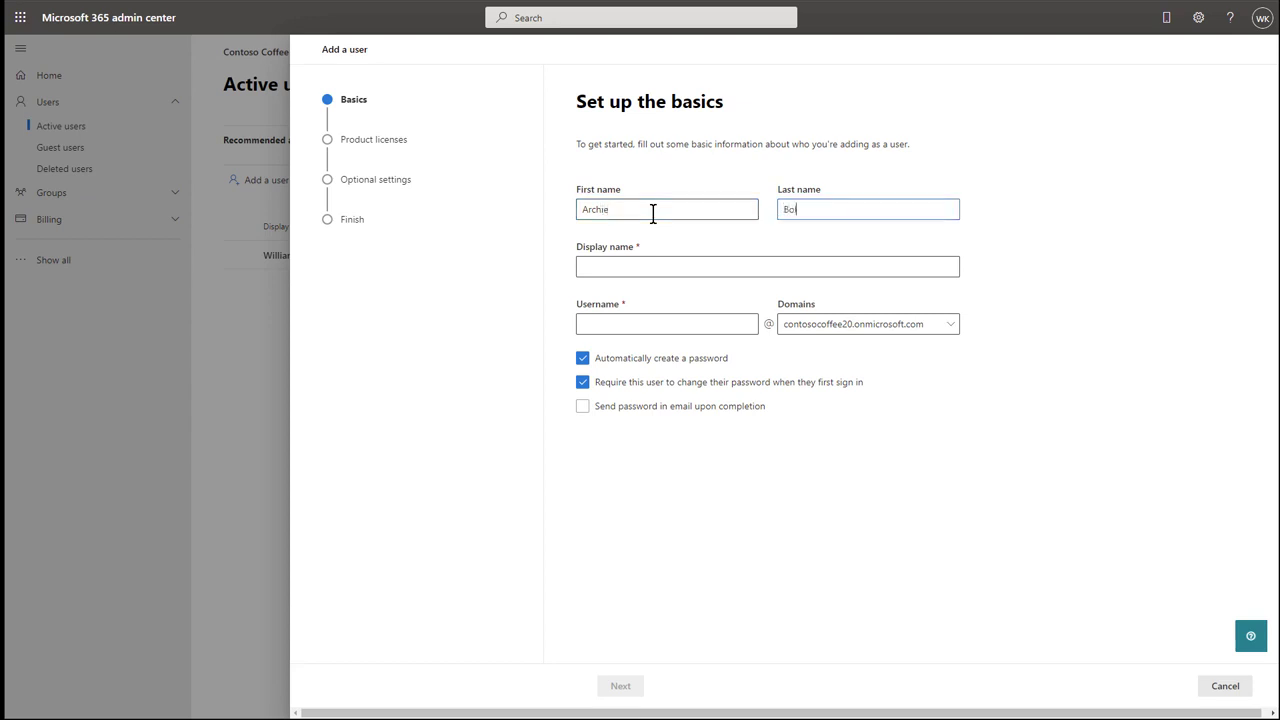
key("Tab")
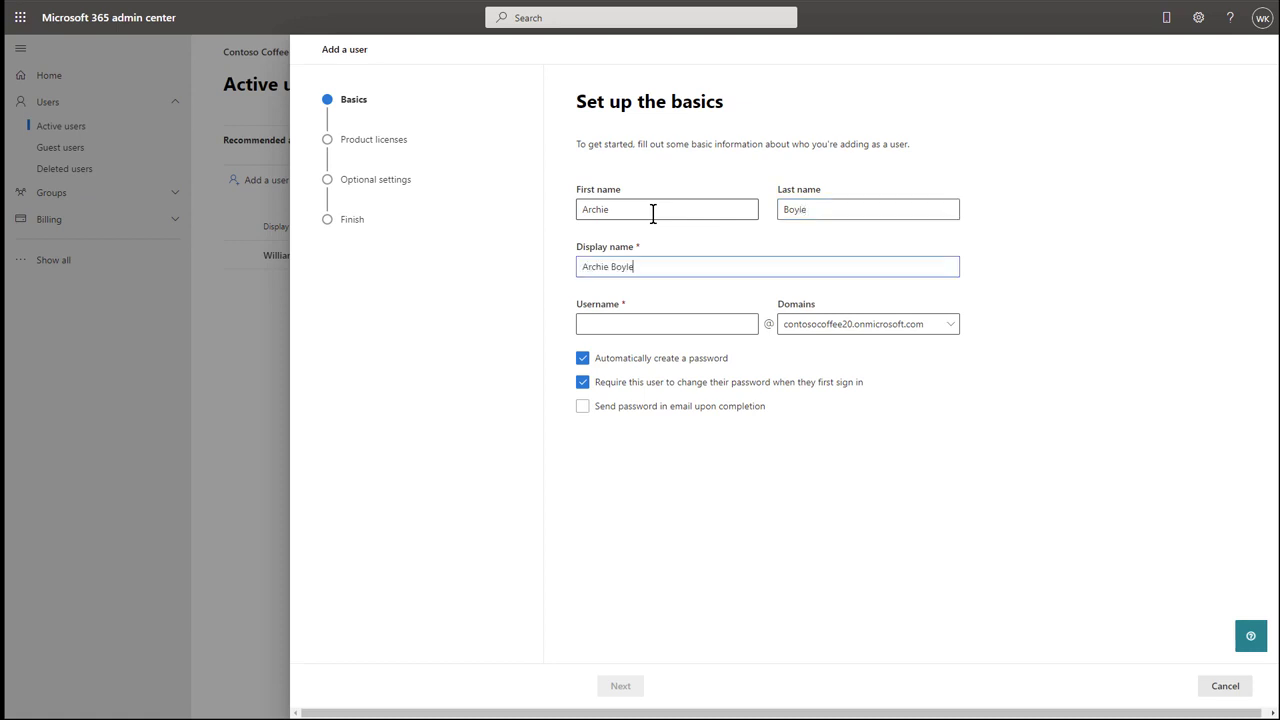
key("Tab")
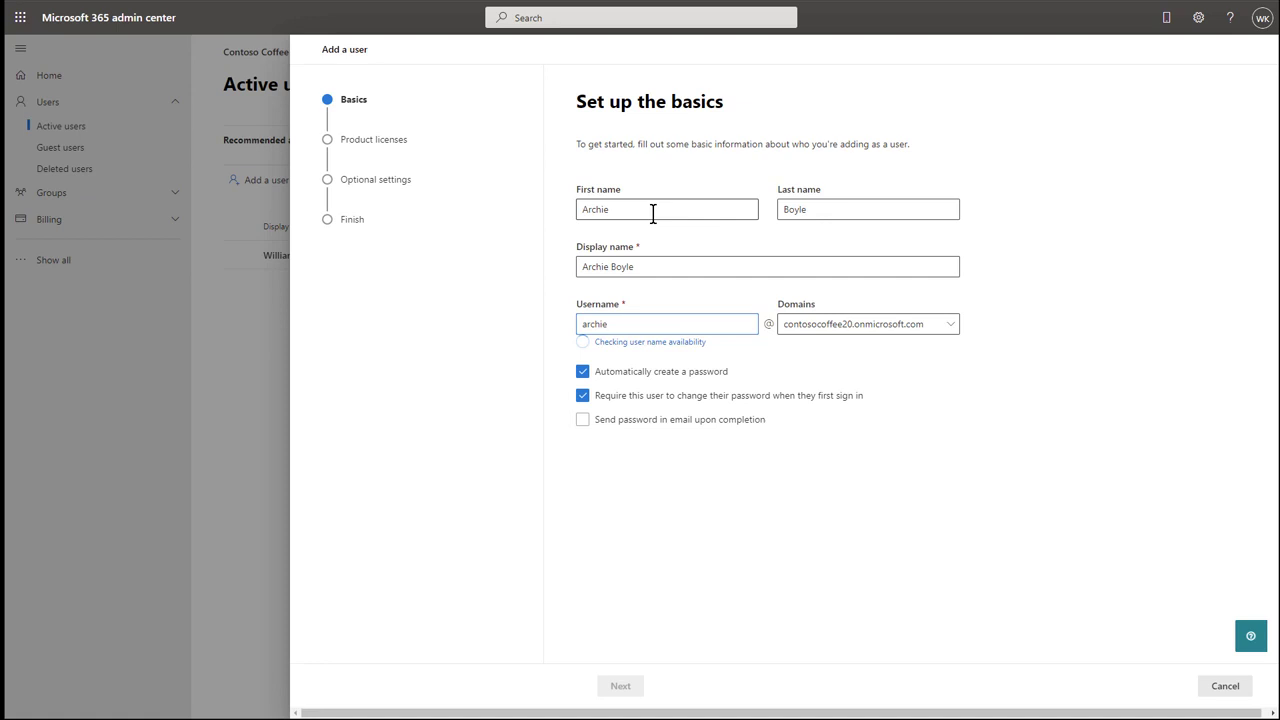
Set a manual password without forced change at sign-in, and keep the Dynamics 365 licence.
left_click(648, 362)
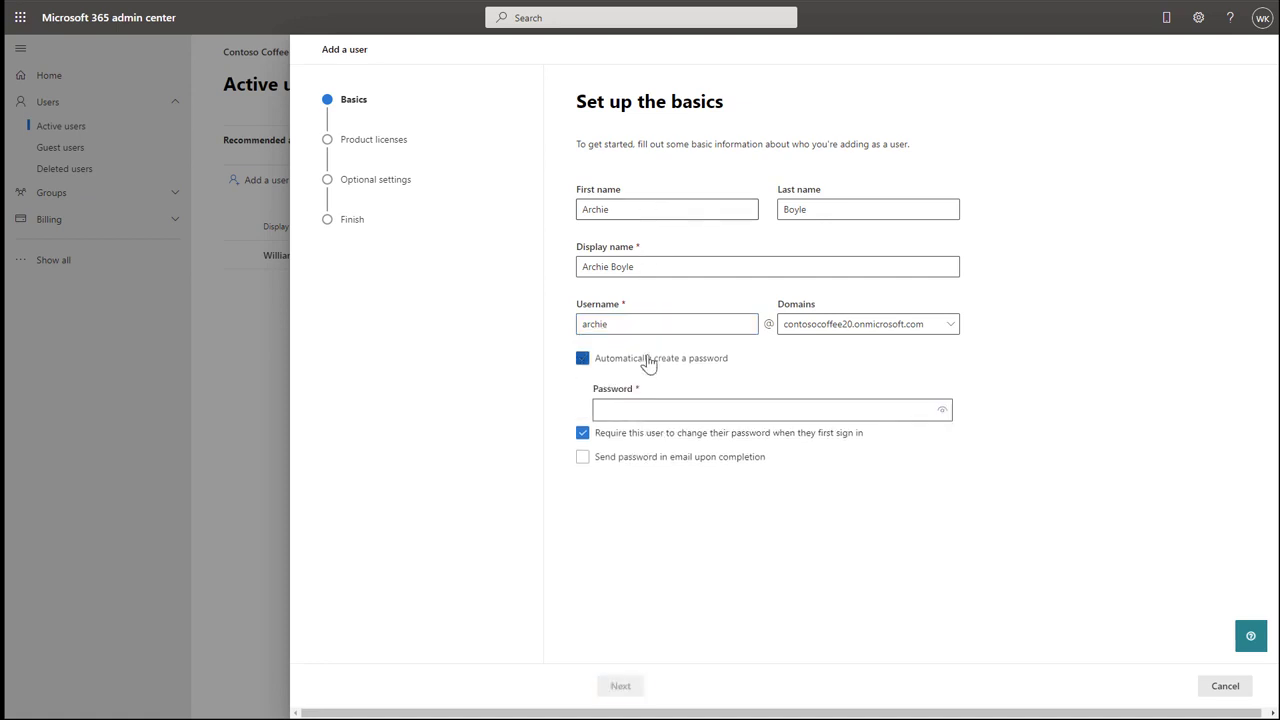
left_click(628, 440)
left_click(631, 409)
type("pass")
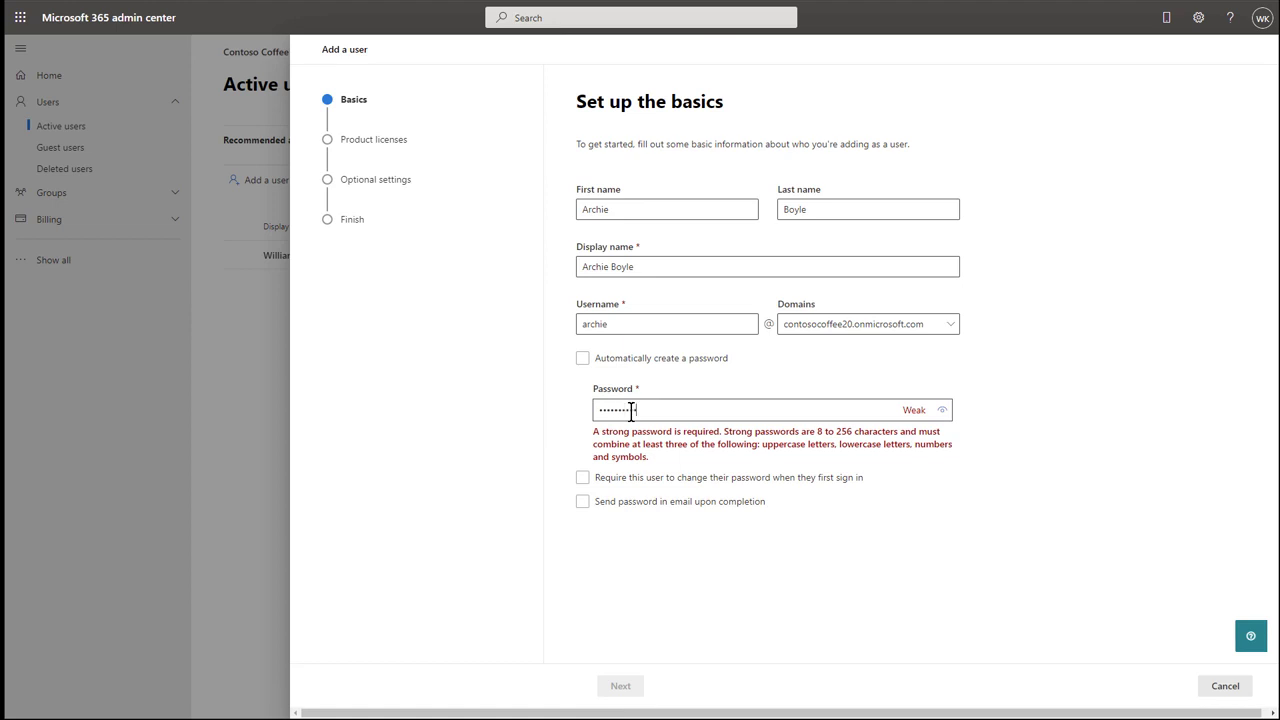
type("word123!")
left_click(630, 694)
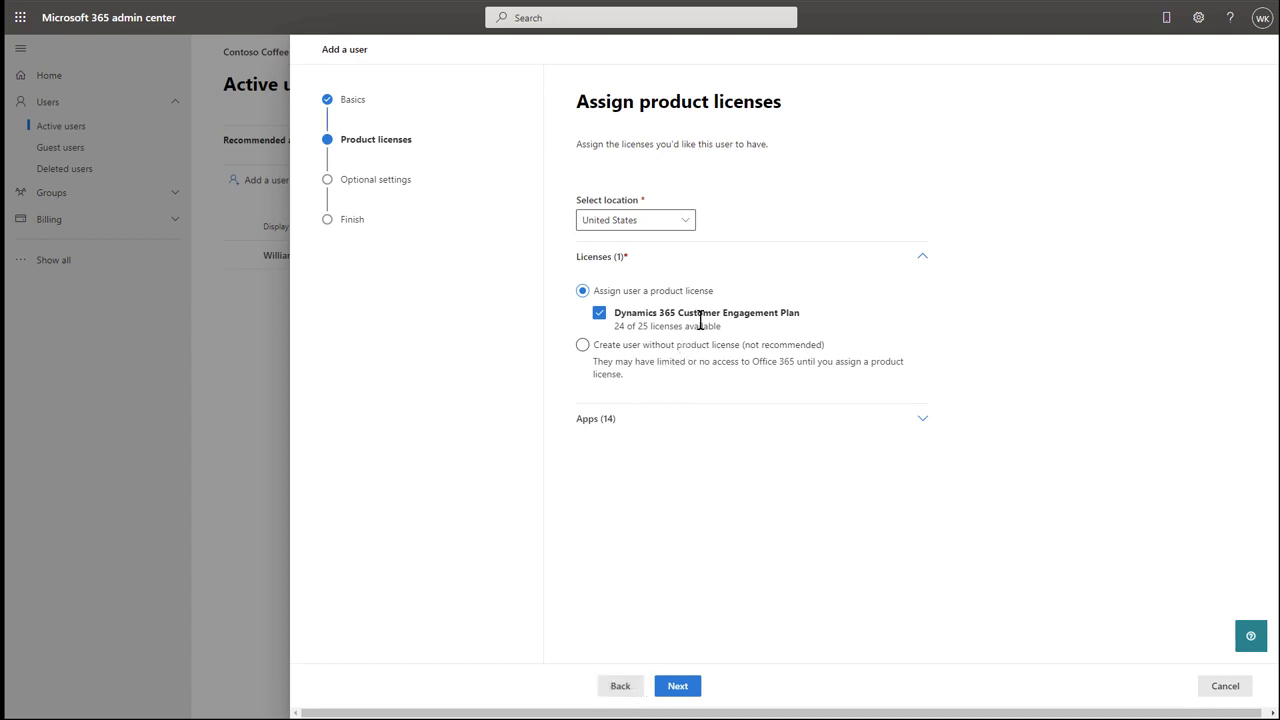
left_click(681, 695)
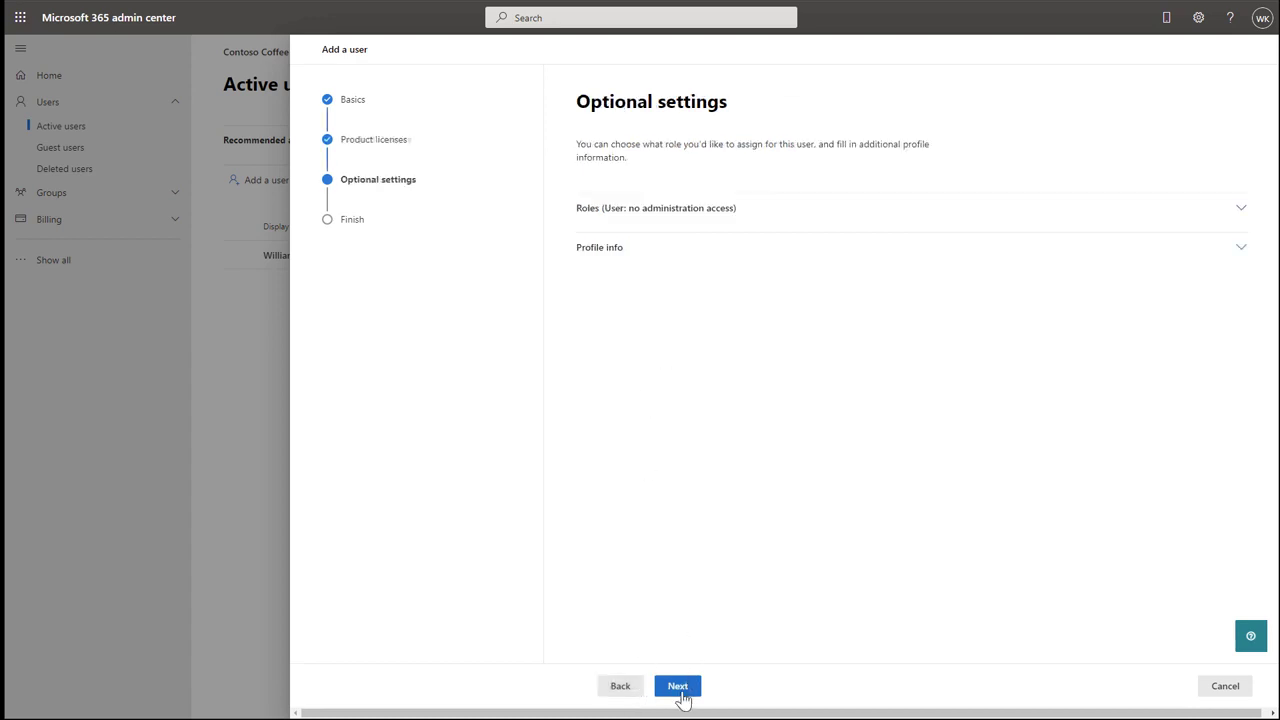
Fill in the profile address: pasted street, Seattle, WA, United States.
left_click(651, 250)
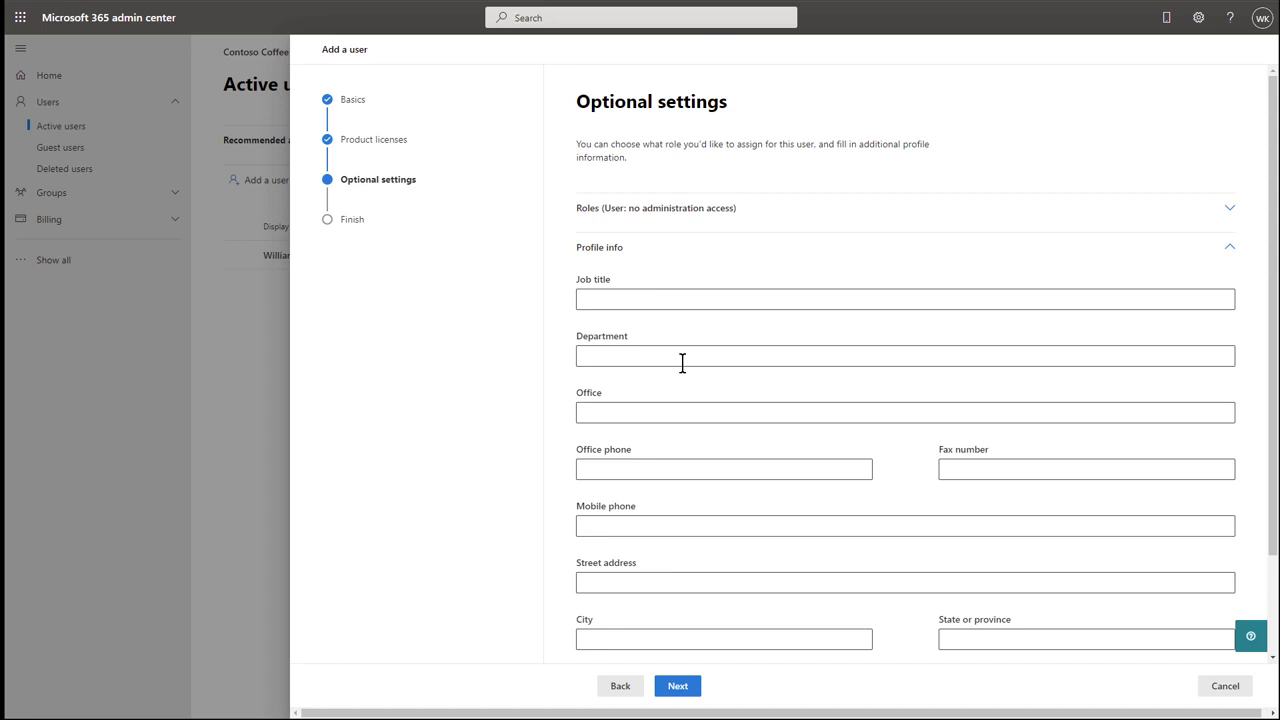
scroll(716, 464, "down", 1)
scroll(716, 464, "down", 1)
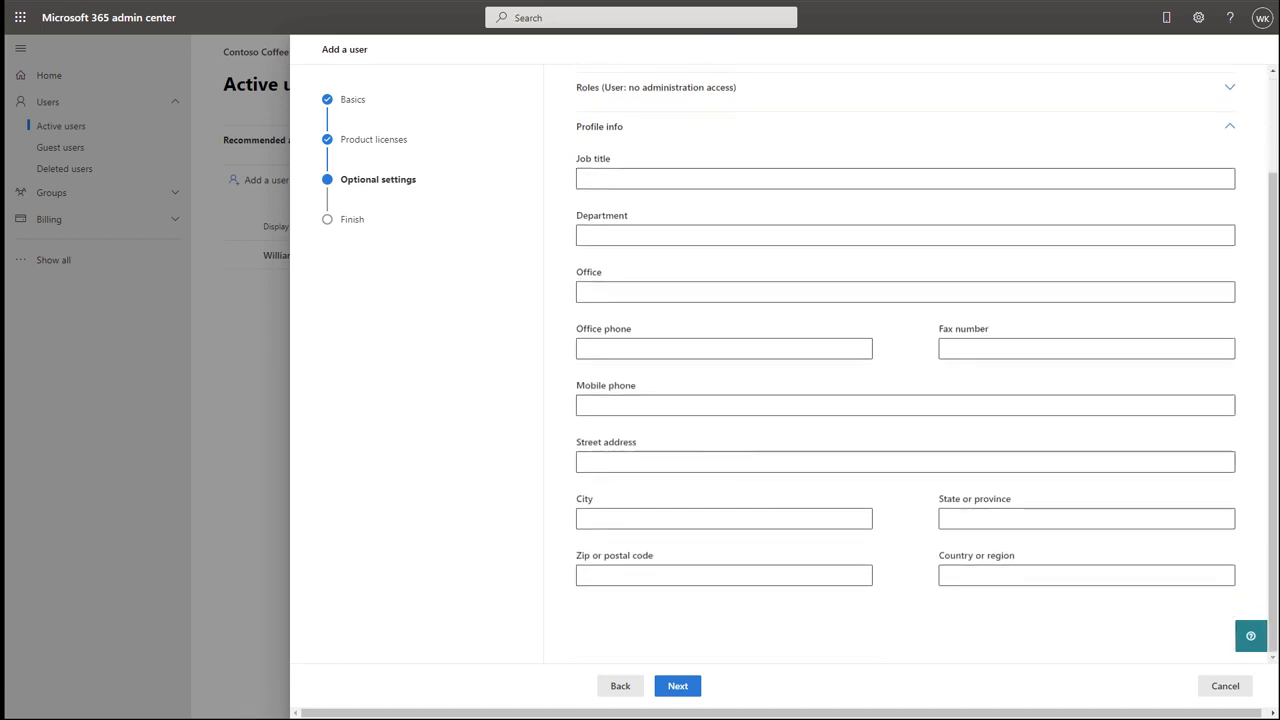
left_click(614, 461)
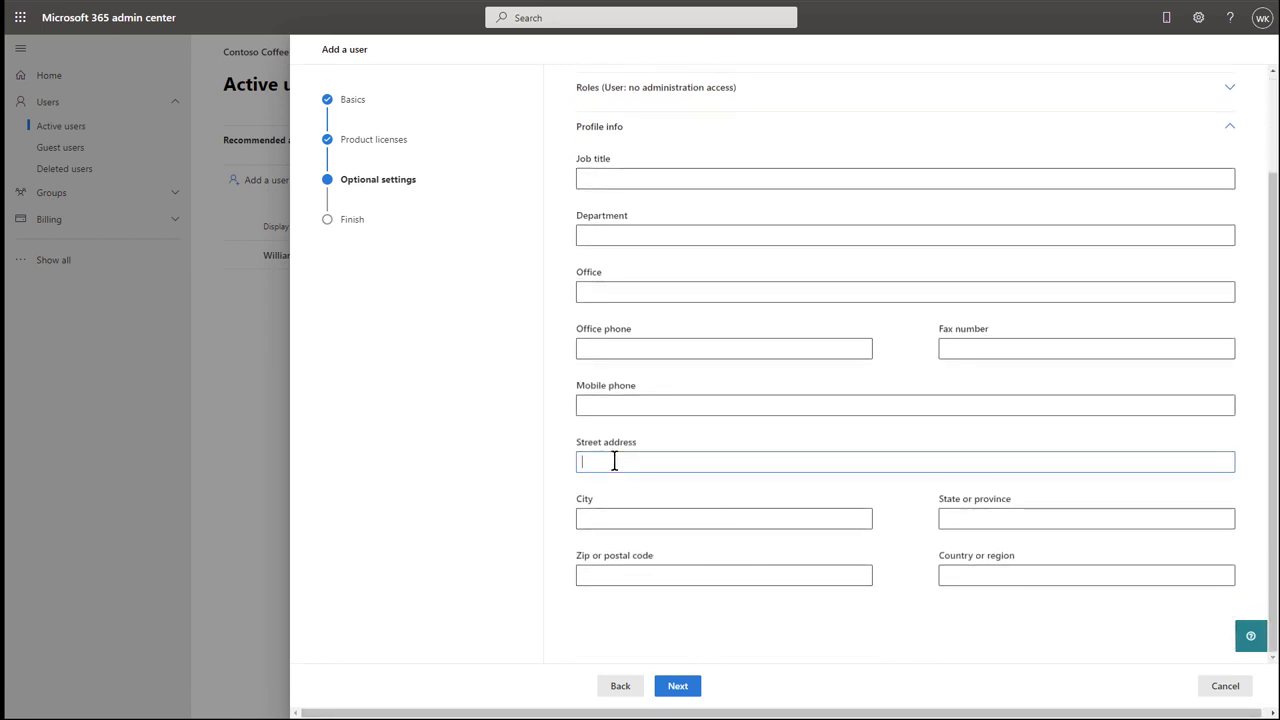
left_click(614, 519)
type("Seatt")
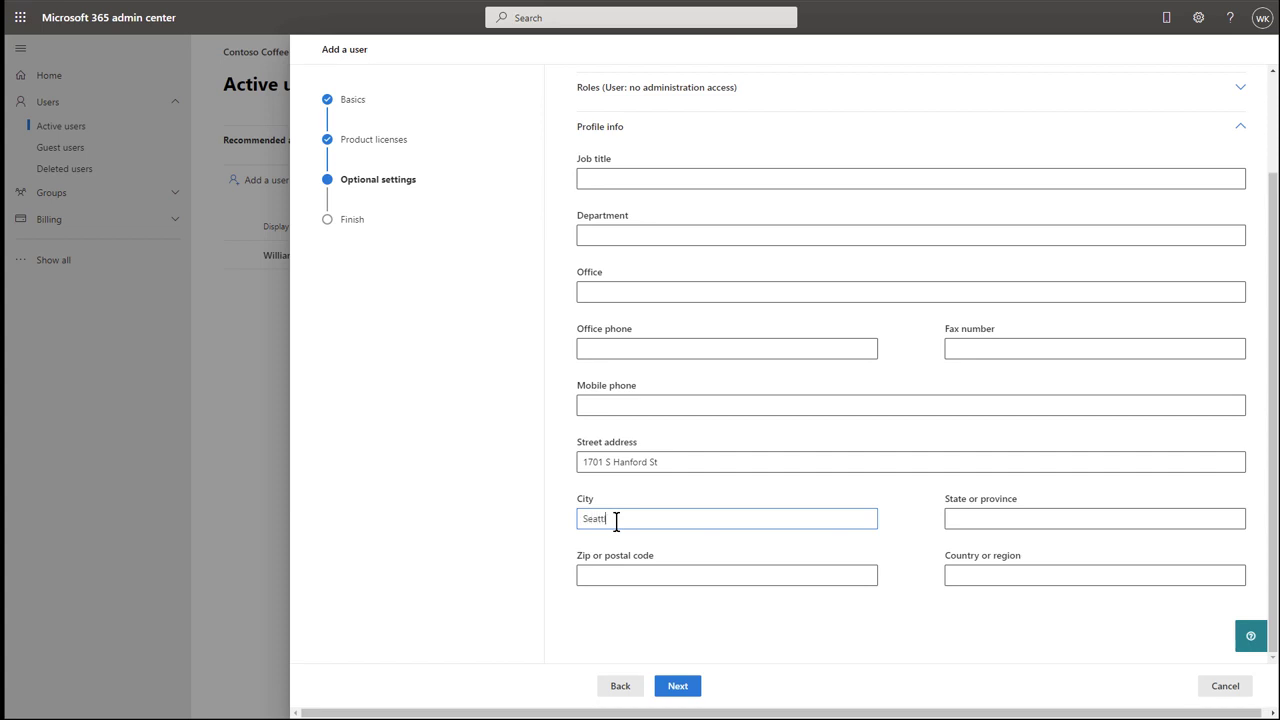
type("le")
key("Tab")
type("WA")
key("Tab")
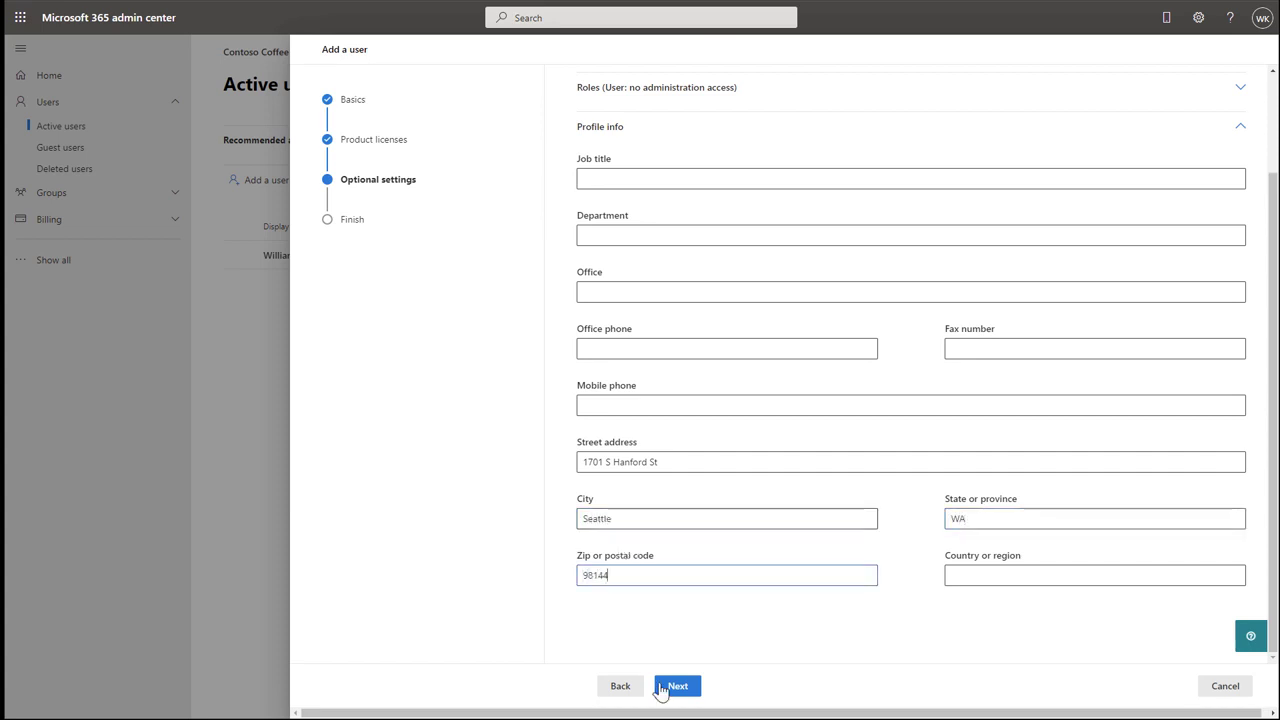
left_click(963, 573)
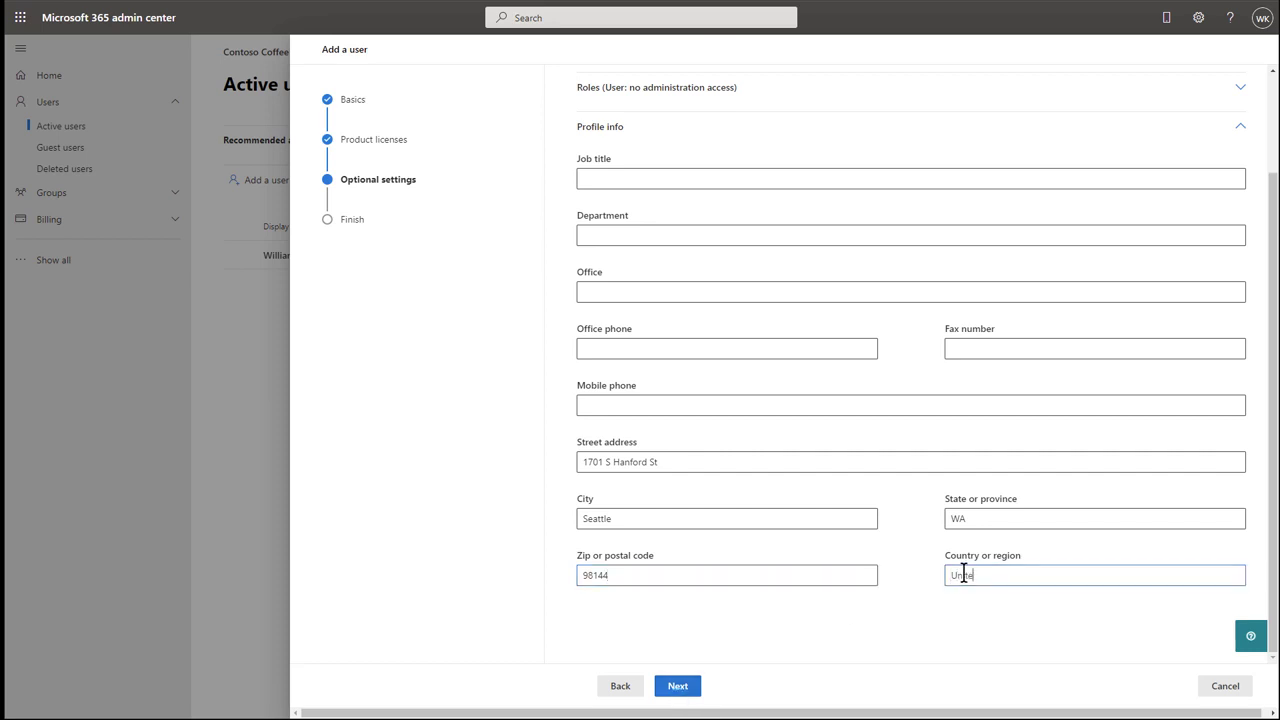
type("United States")
Finish creating the user and close the wizard back to Active users.
left_click(686, 688)
left_click(690, 688)
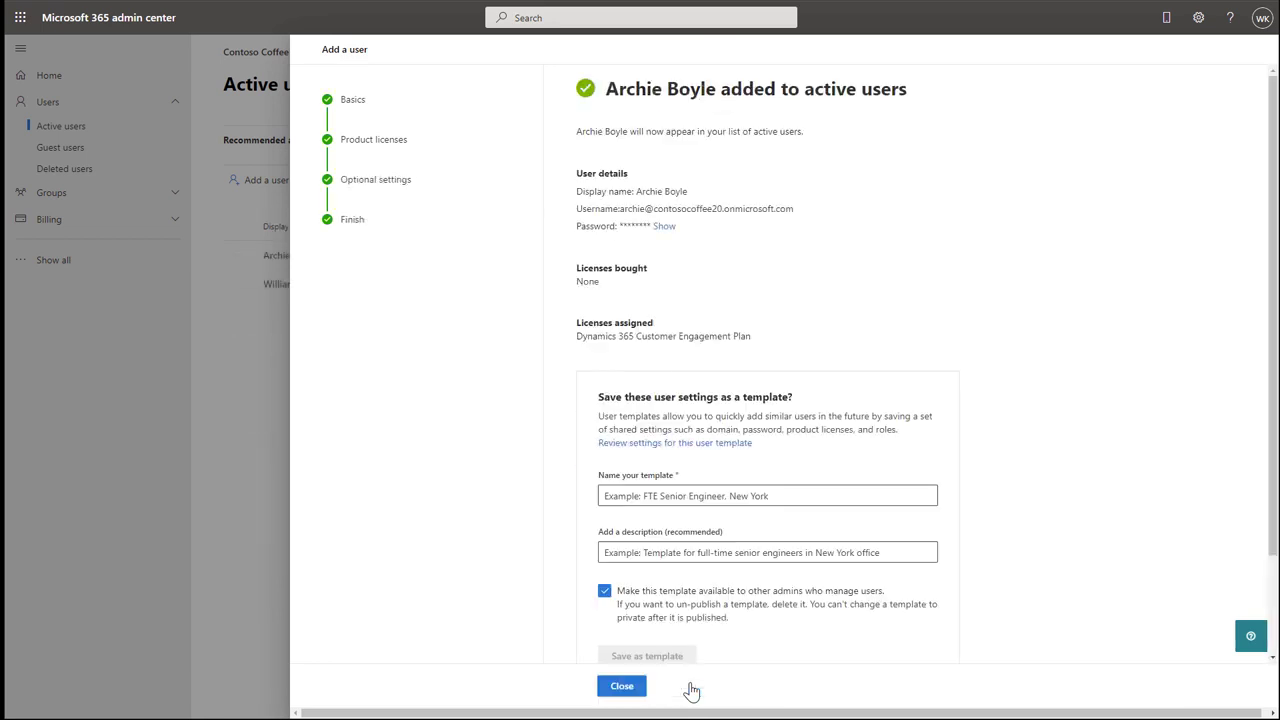
left_click(621, 686)
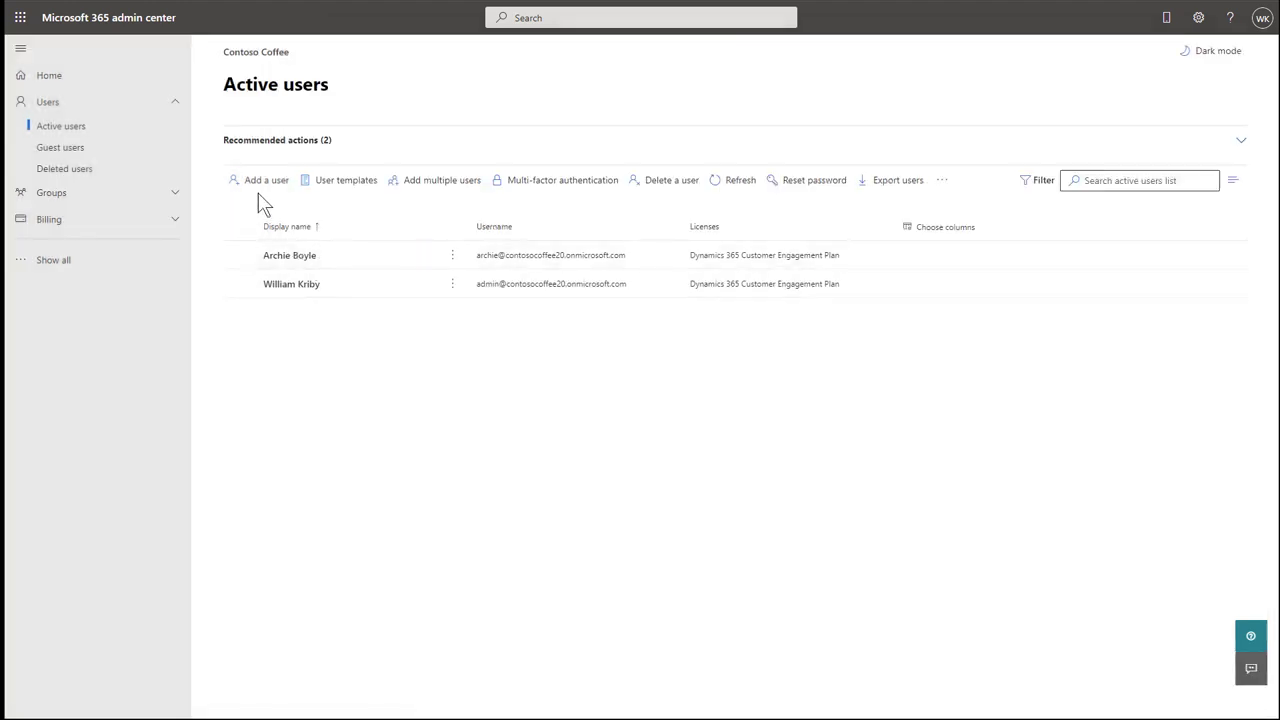
Open Power Platform admin center and go to the Contoso Coffee Field Service environment's Users settings.
left_click(126, 262)
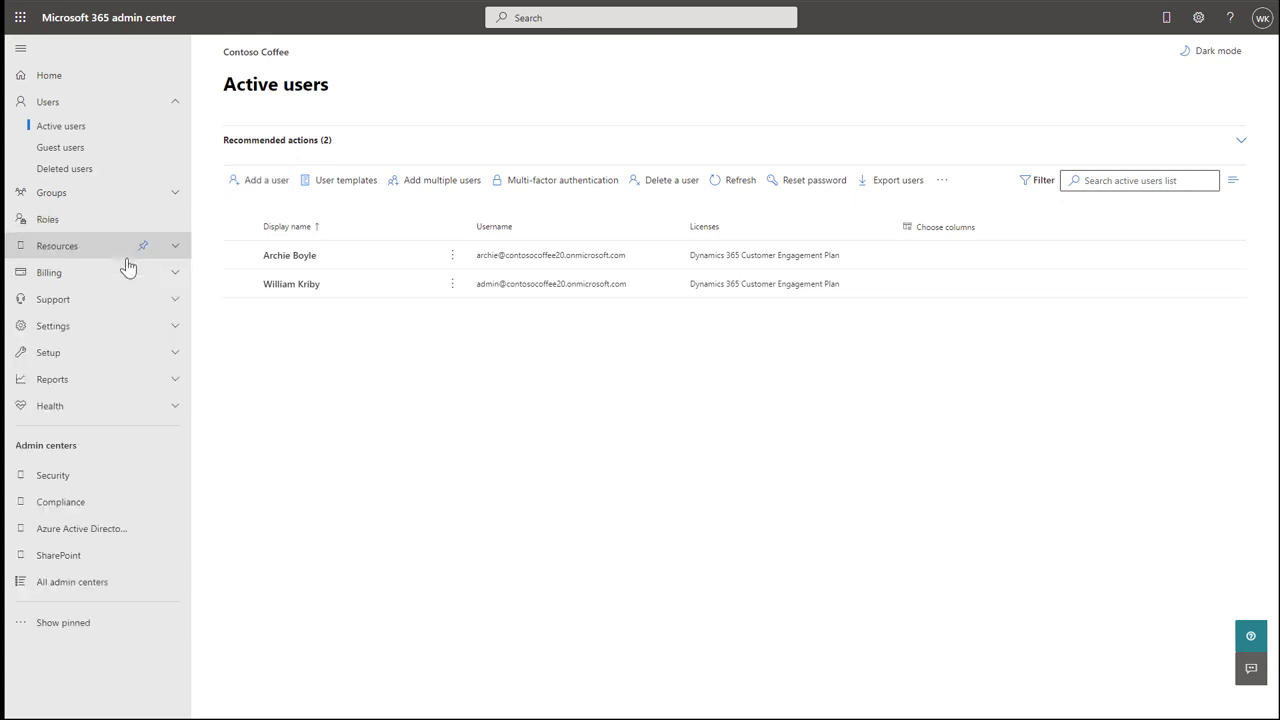
left_click(113, 593)
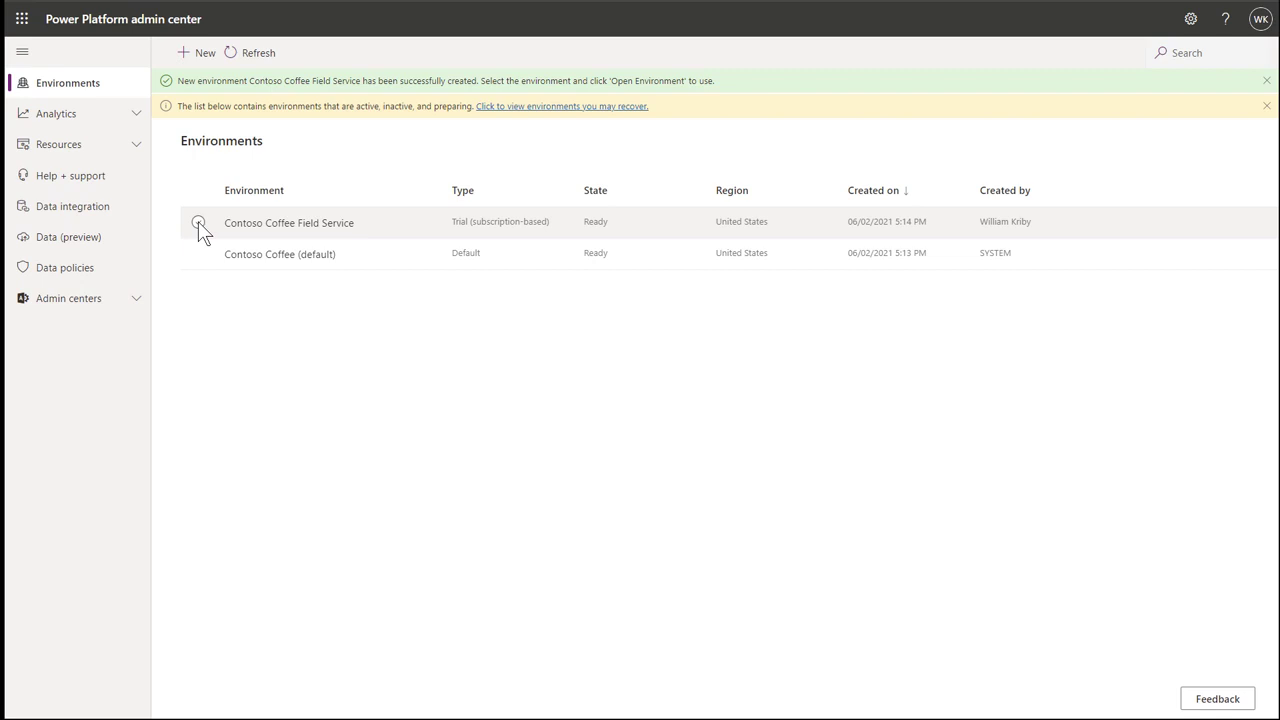
left_click(198, 222)
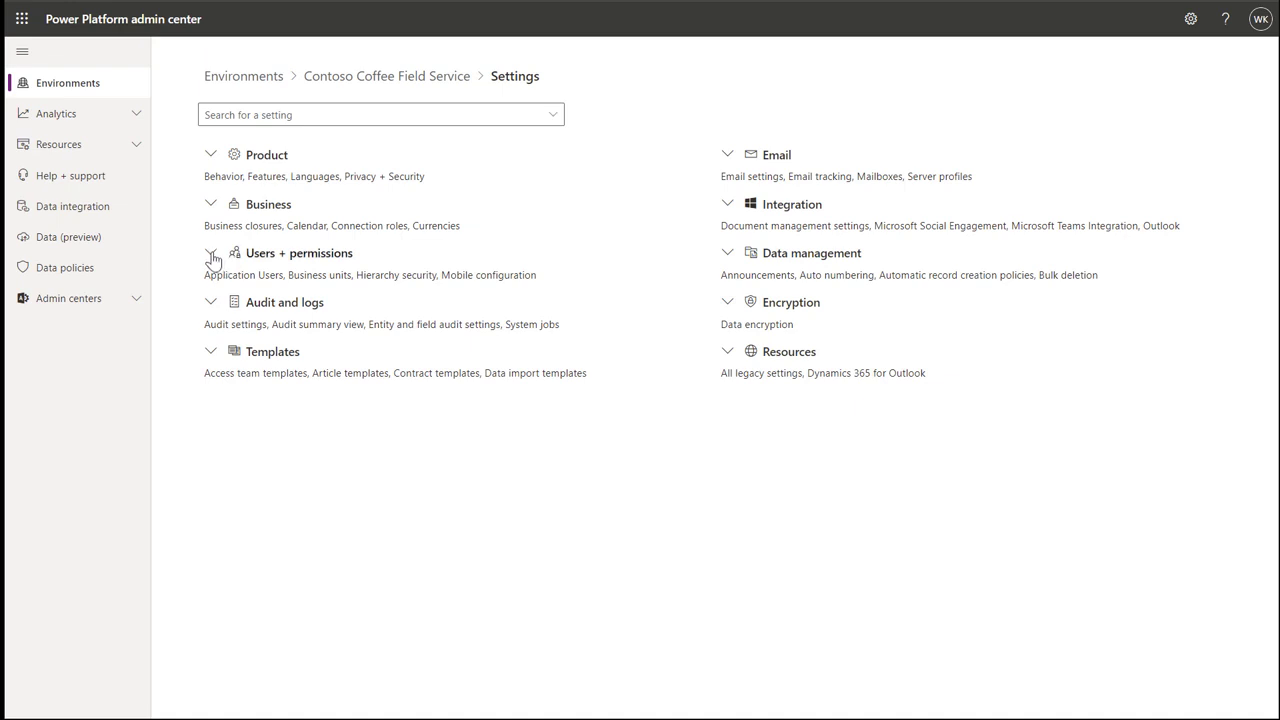
left_click(211, 254)
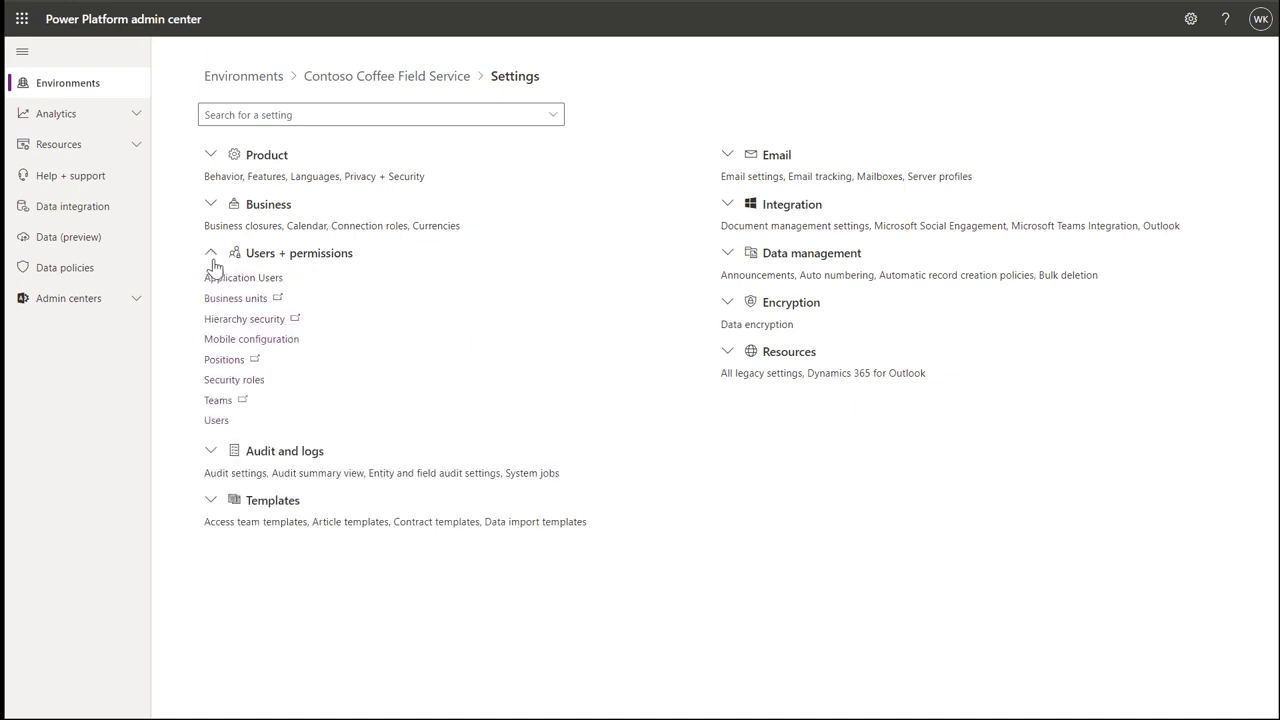
left_click(217, 422)
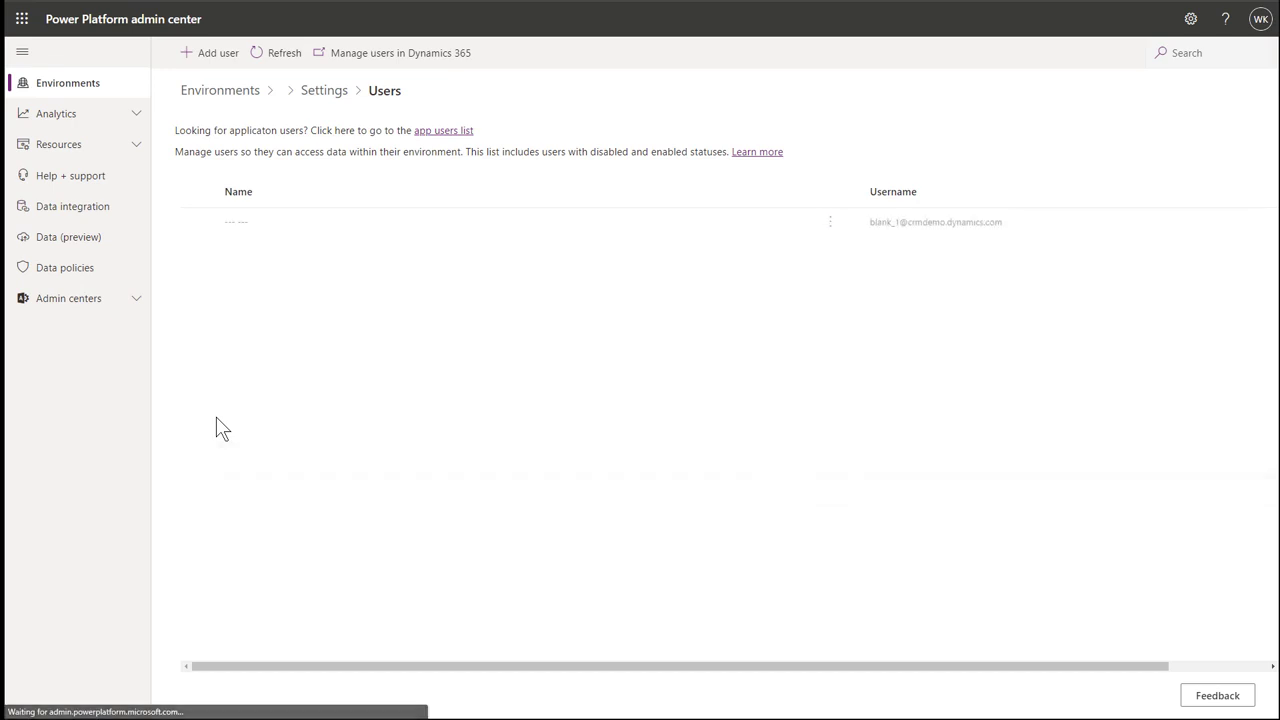
Search for the newly created user and add them to the Contoso Coffee Field Service environment.
left_click(208, 54)
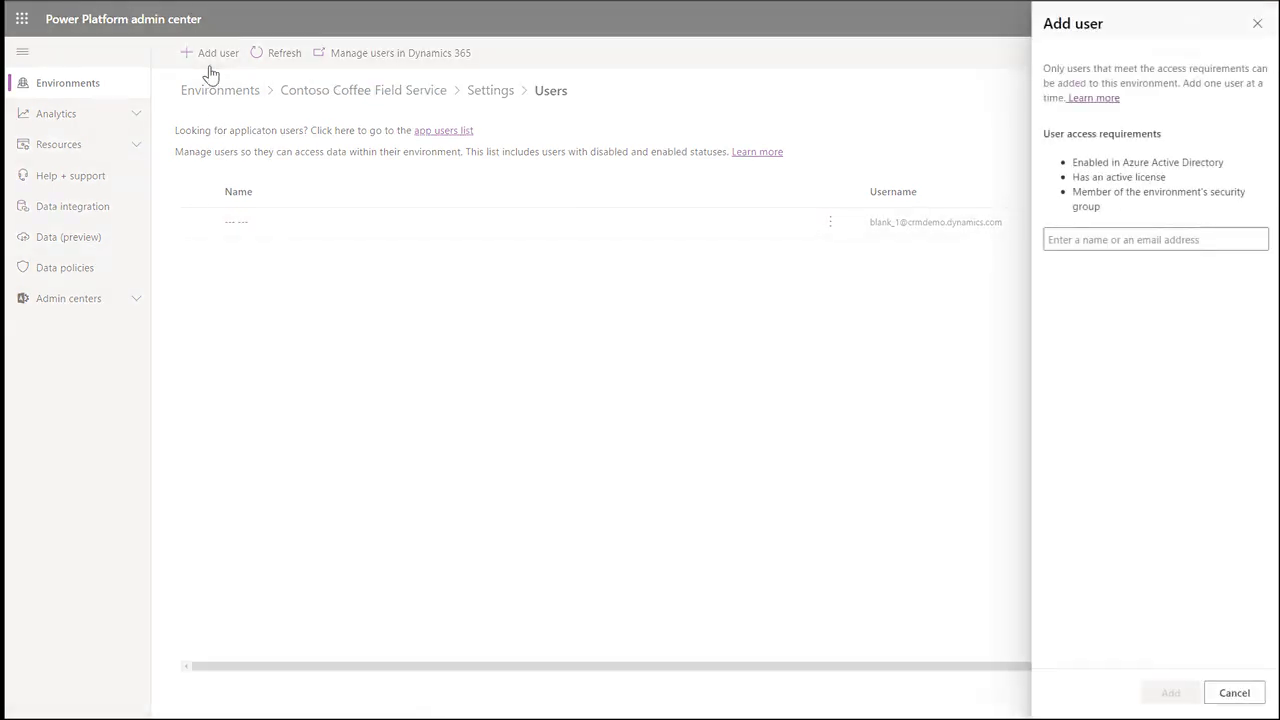
left_click(1089, 241)
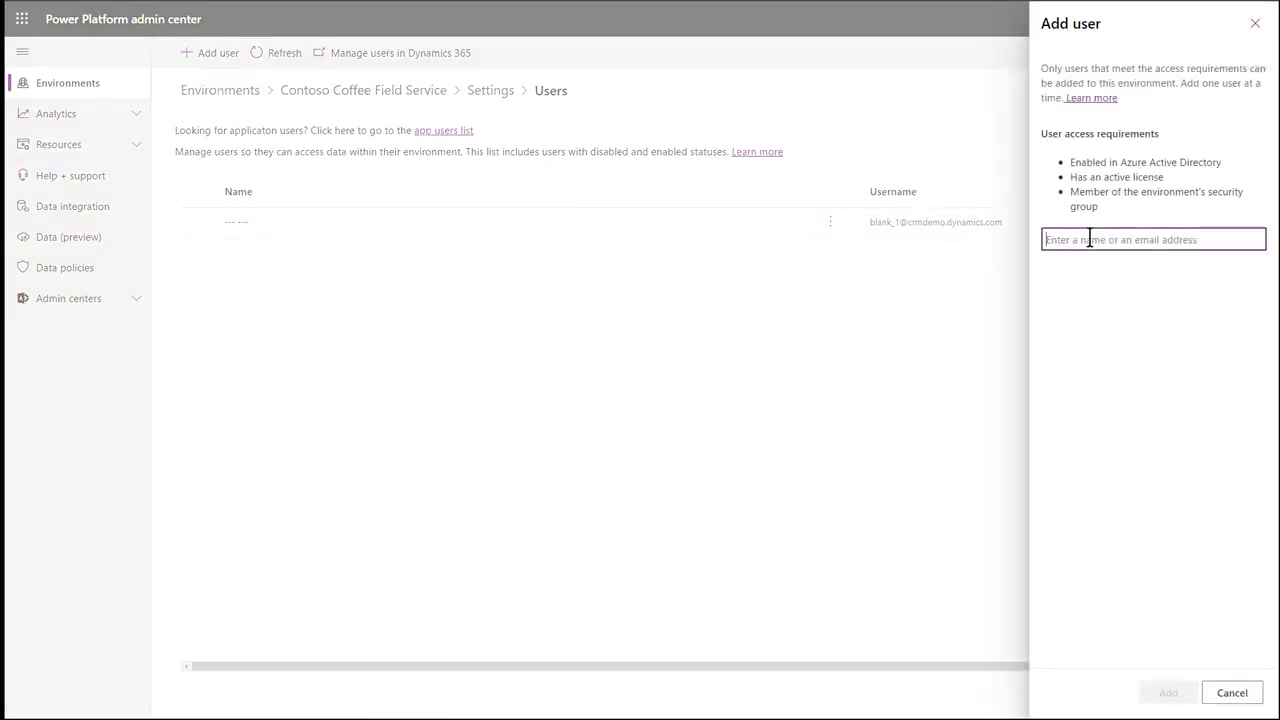
type("a")
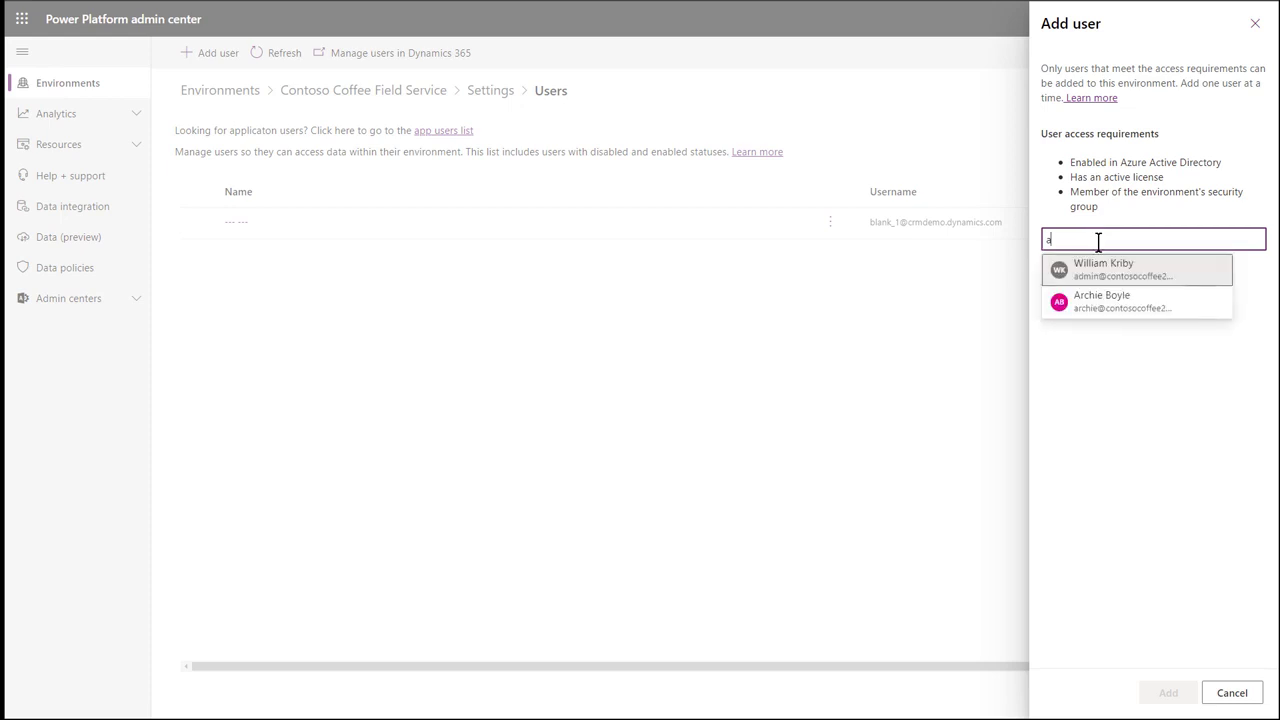
left_click(1079, 299)
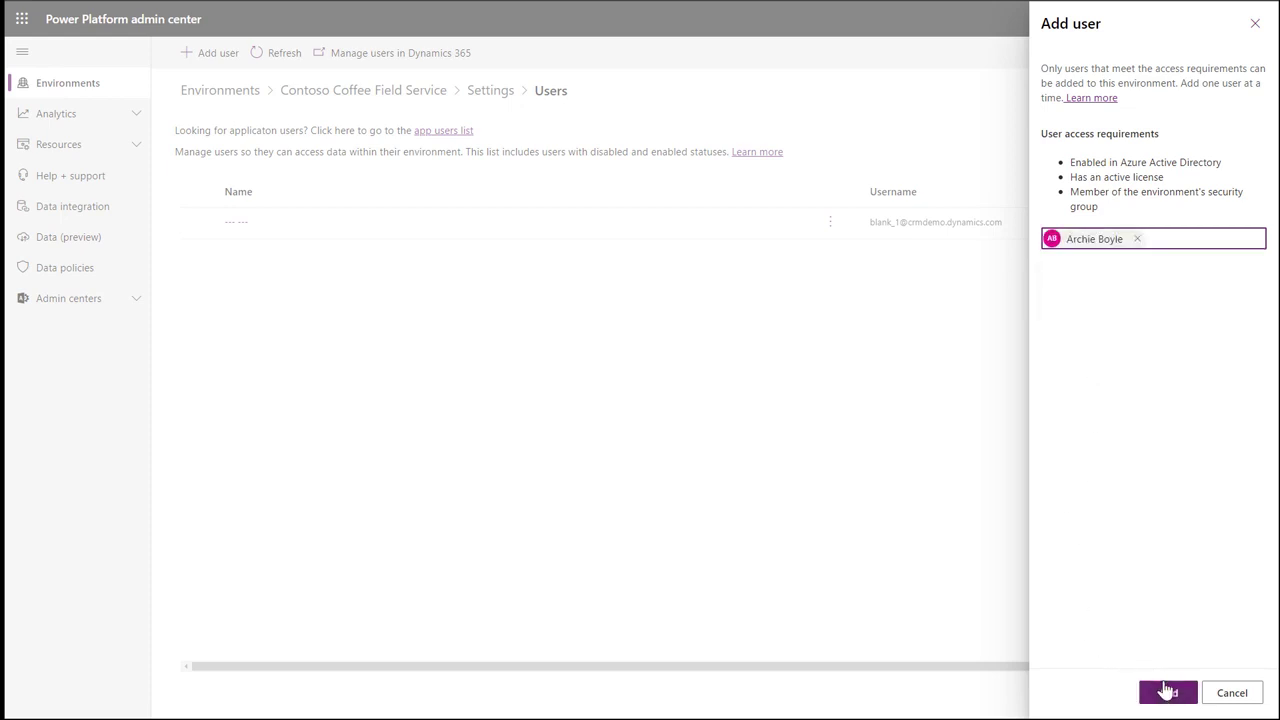
left_click(1166, 691)
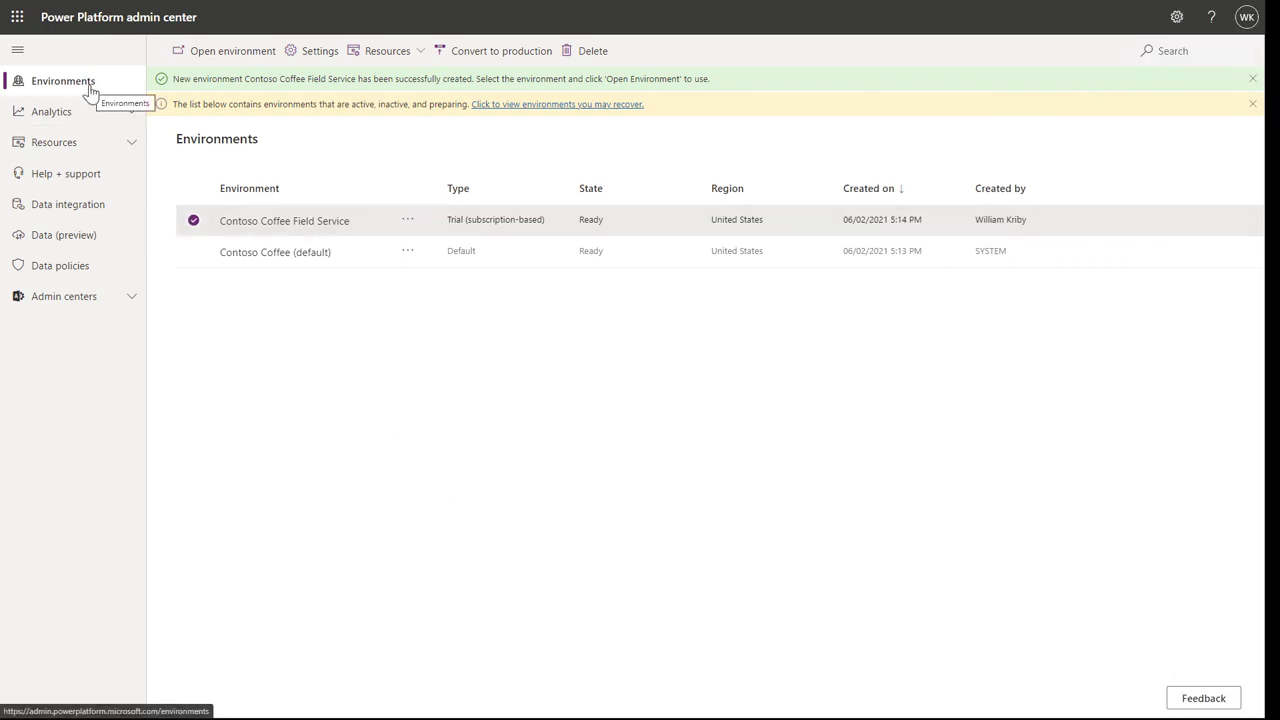
Select the Contoso Coffee Field Service environment row and open it in Field Service.
left_click(194, 220)
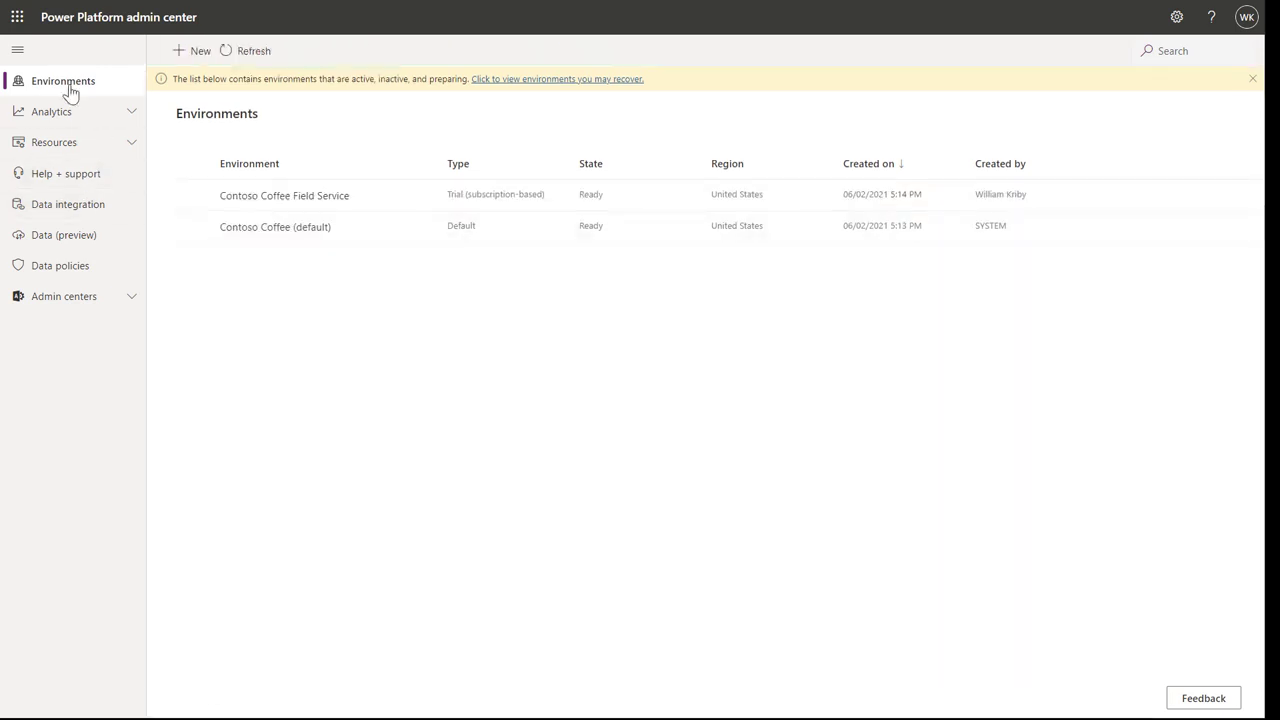
left_click(193, 196)
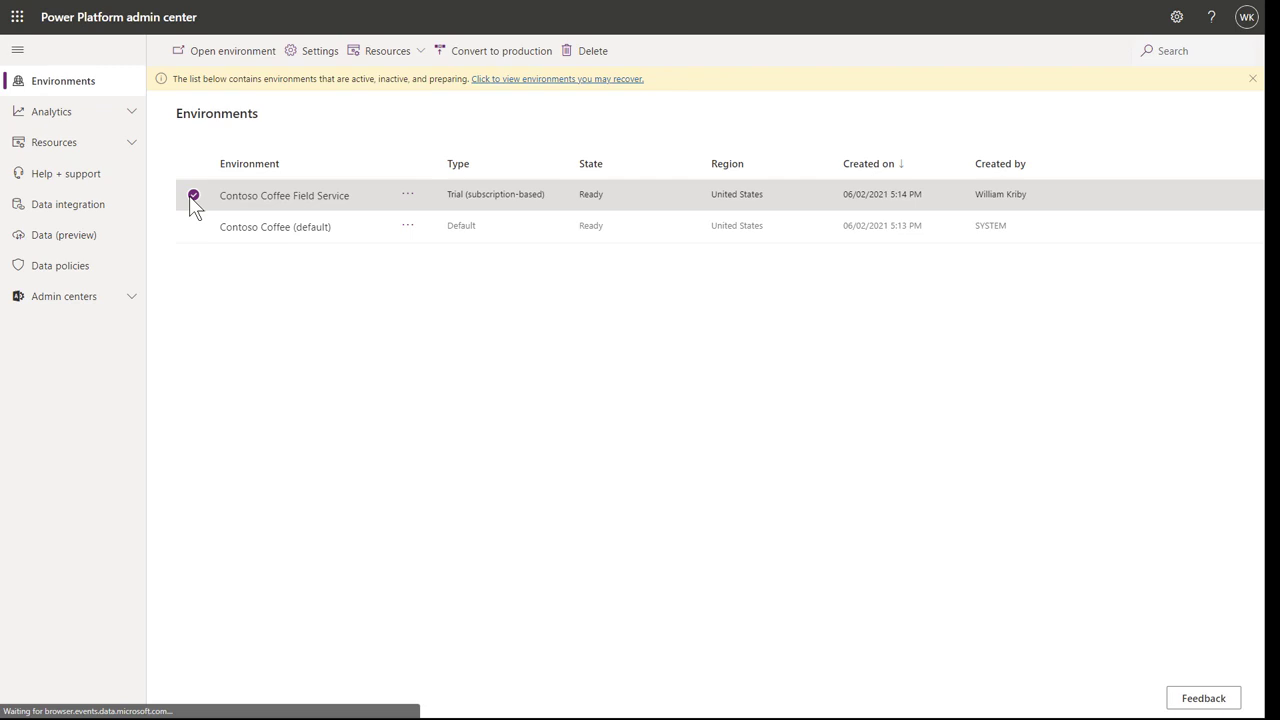
left_click(206, 57)
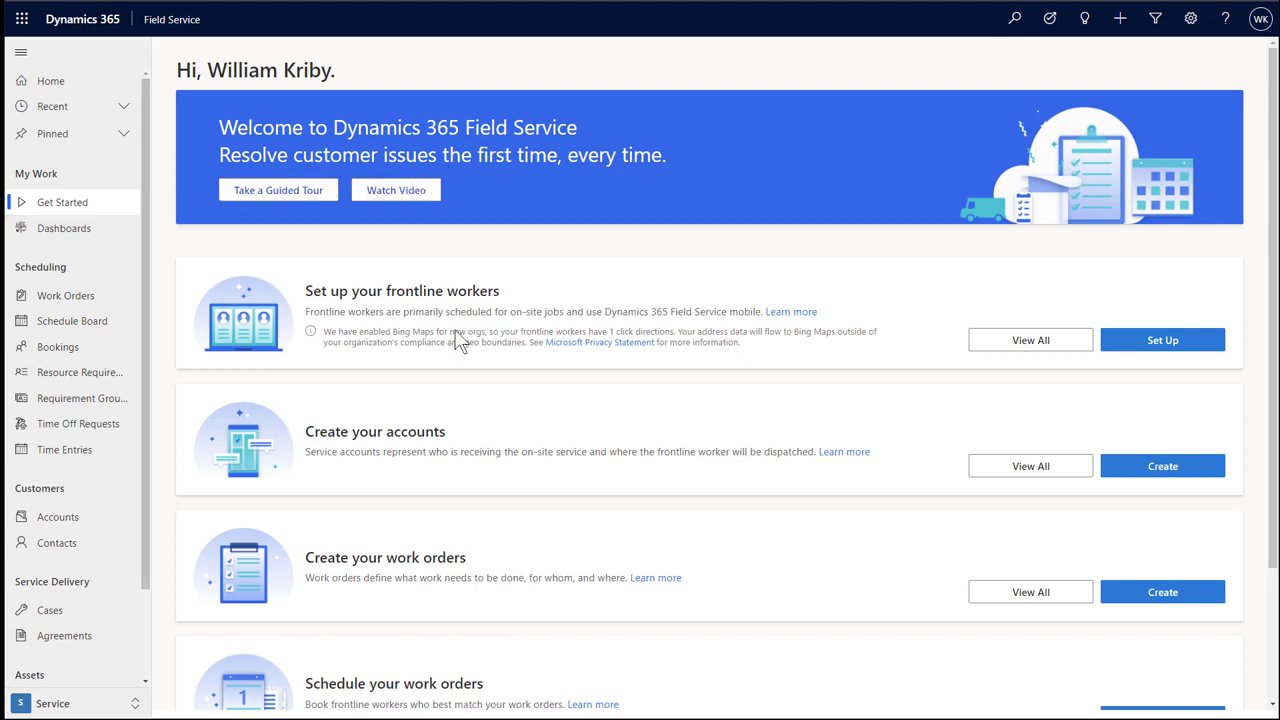
scroll(502, 479, "down", 3)
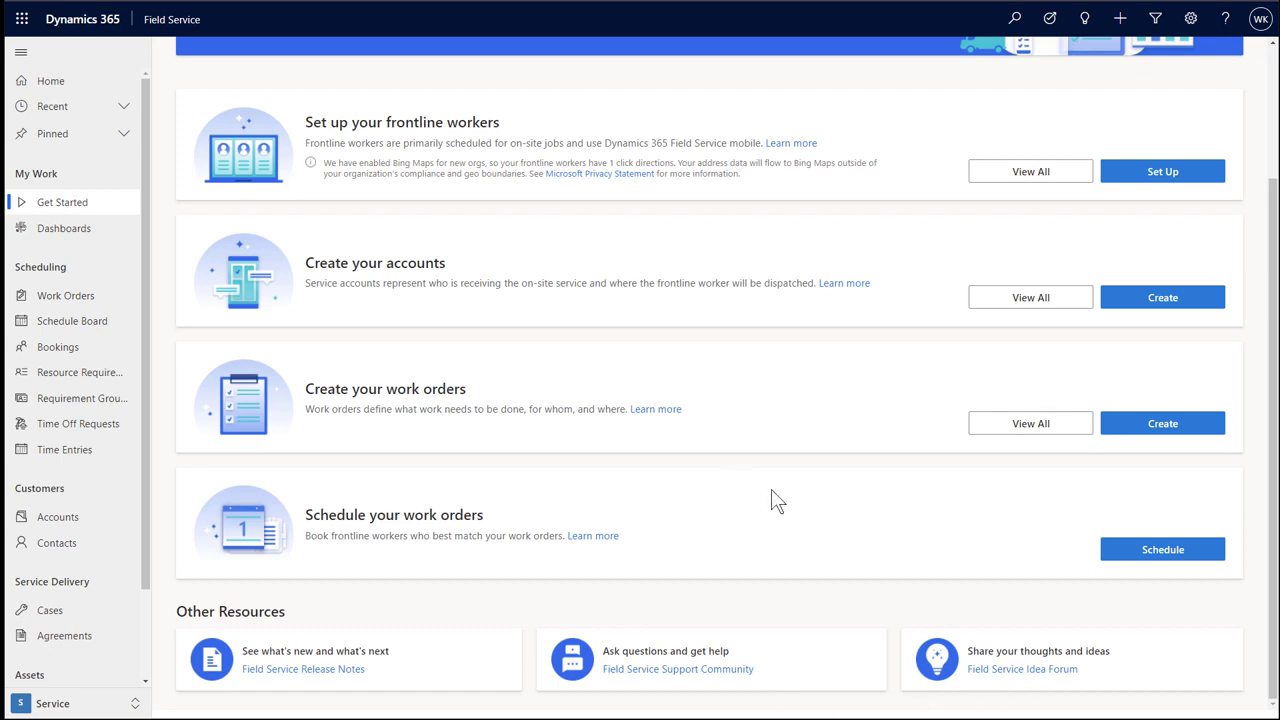
scroll(771, 495, "up", 2)
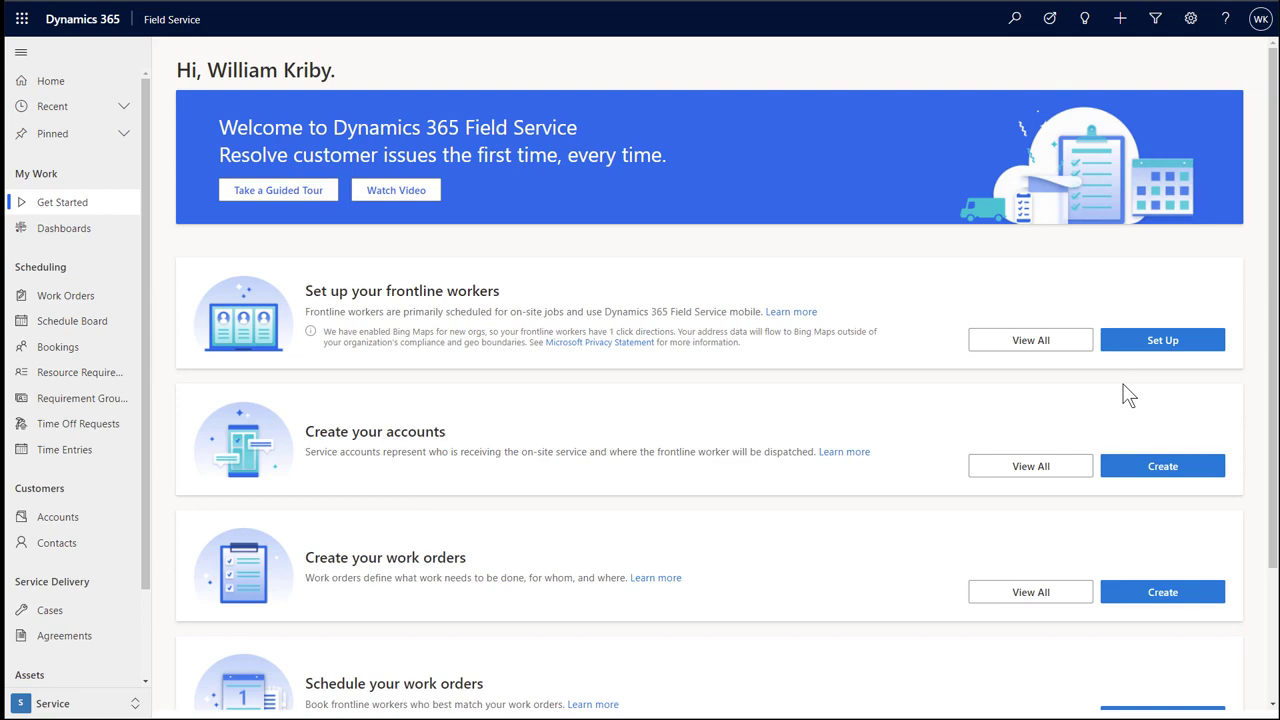
In Frontline Workers quick setup, pick the technician's user account and leave Characteristics empty.
left_click(1147, 356)
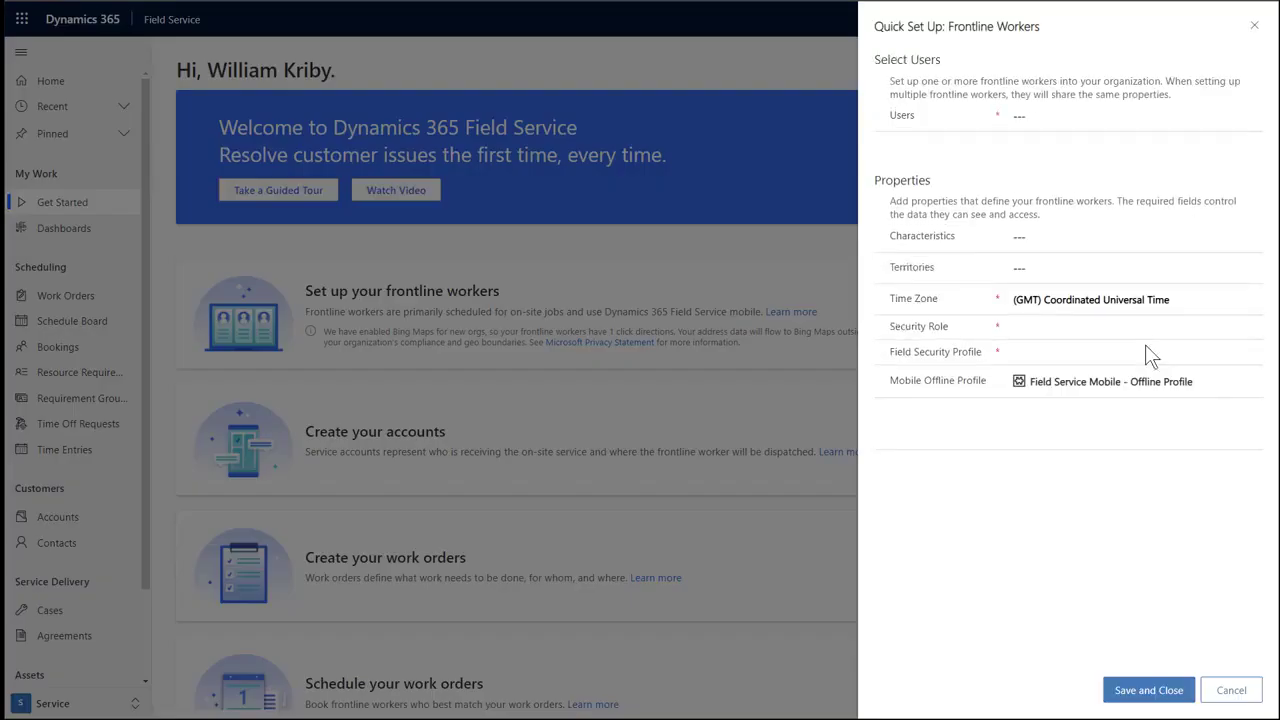
left_click(1034, 115)
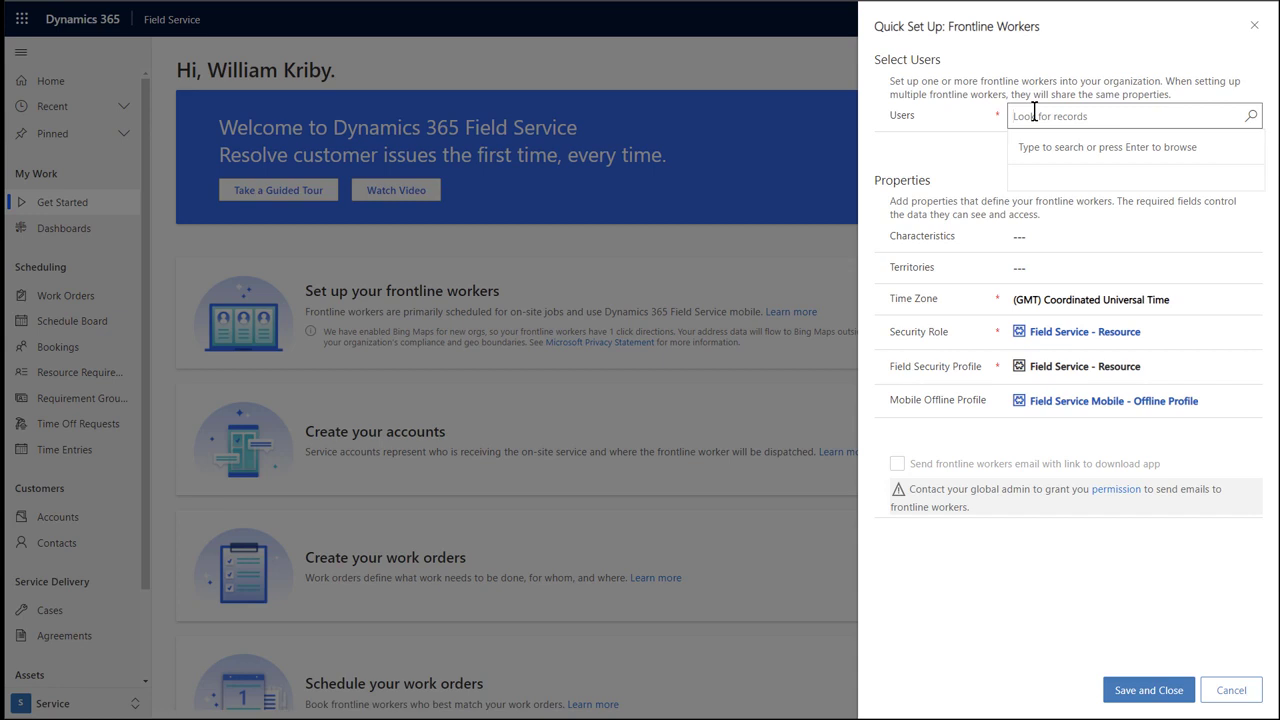
key("Return")
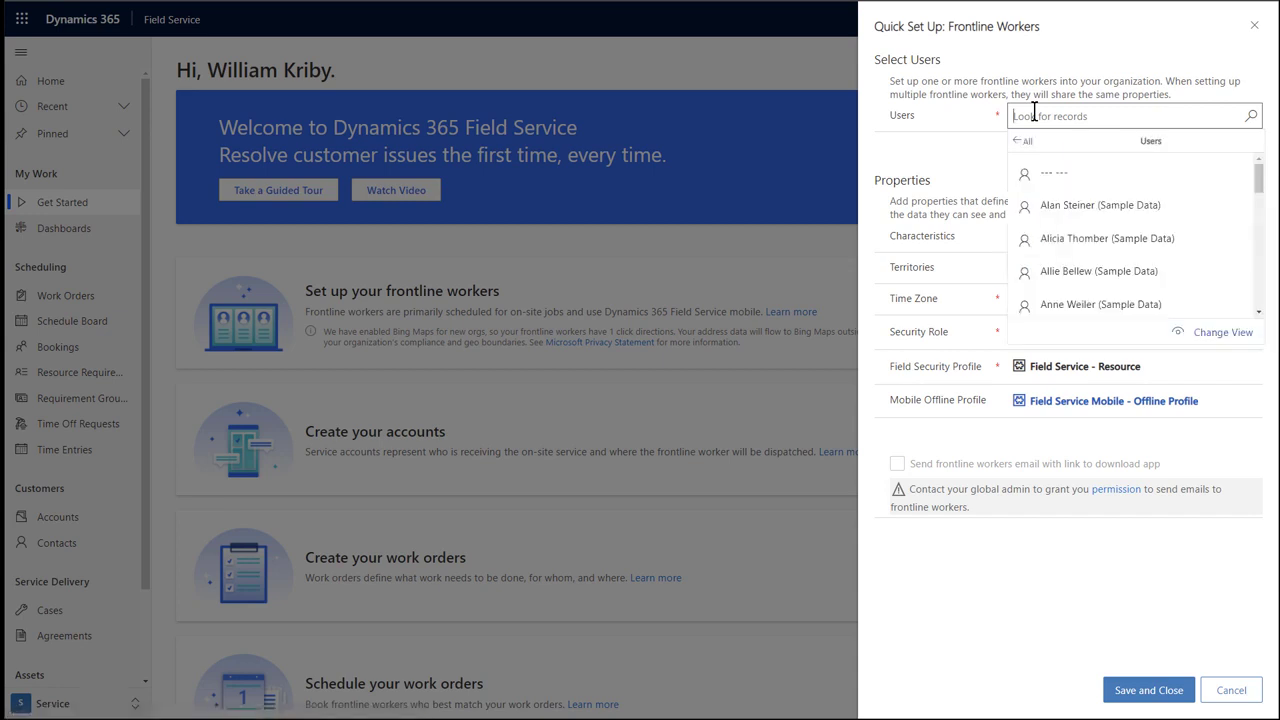
type("ar")
left_click(1085, 175)
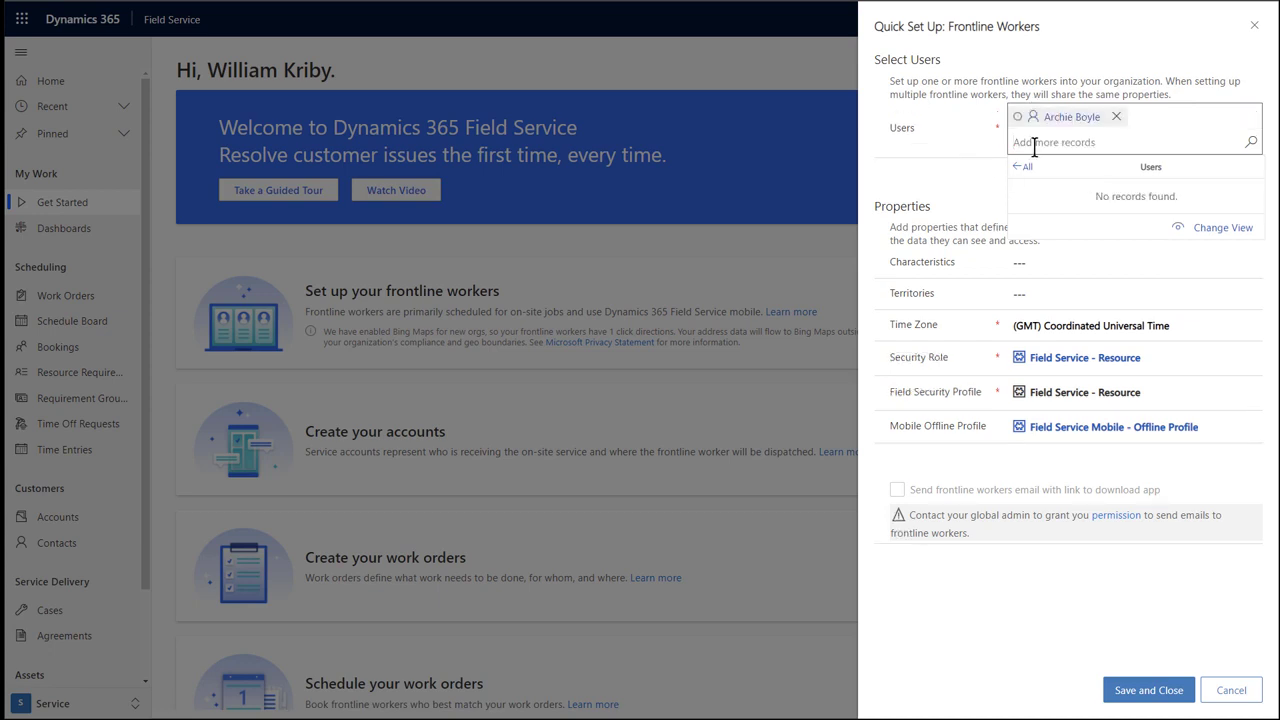
left_click(948, 165)
left_click(1040, 240)
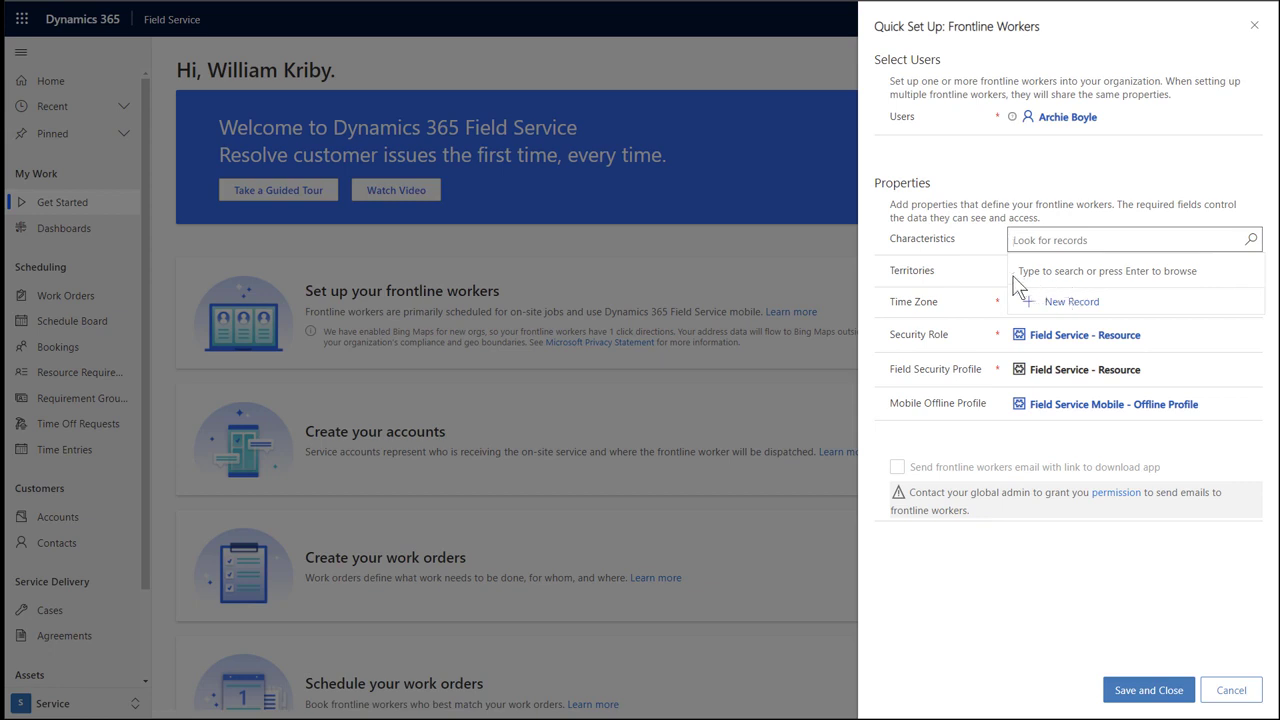
left_click(967, 200)
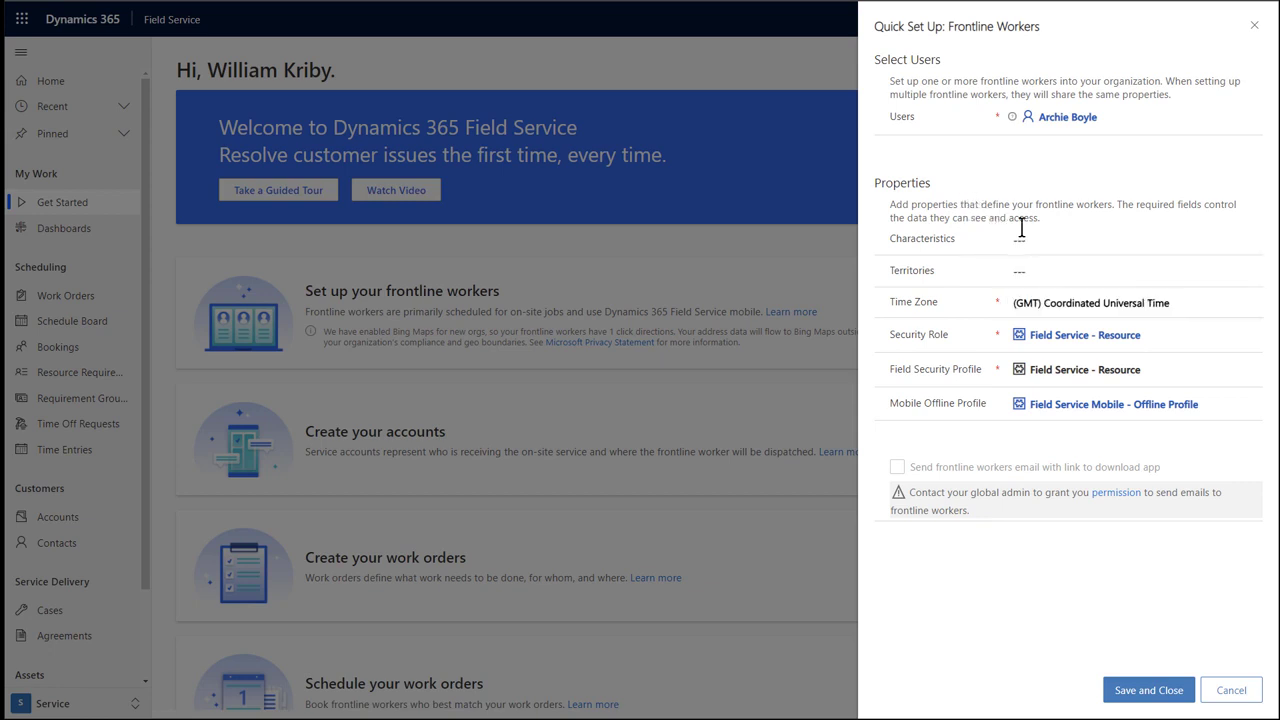
Choose (GMT-08:00) Pacific Time (US & Canada) as the worker's time zone and save the setup.
left_click(1095, 306)
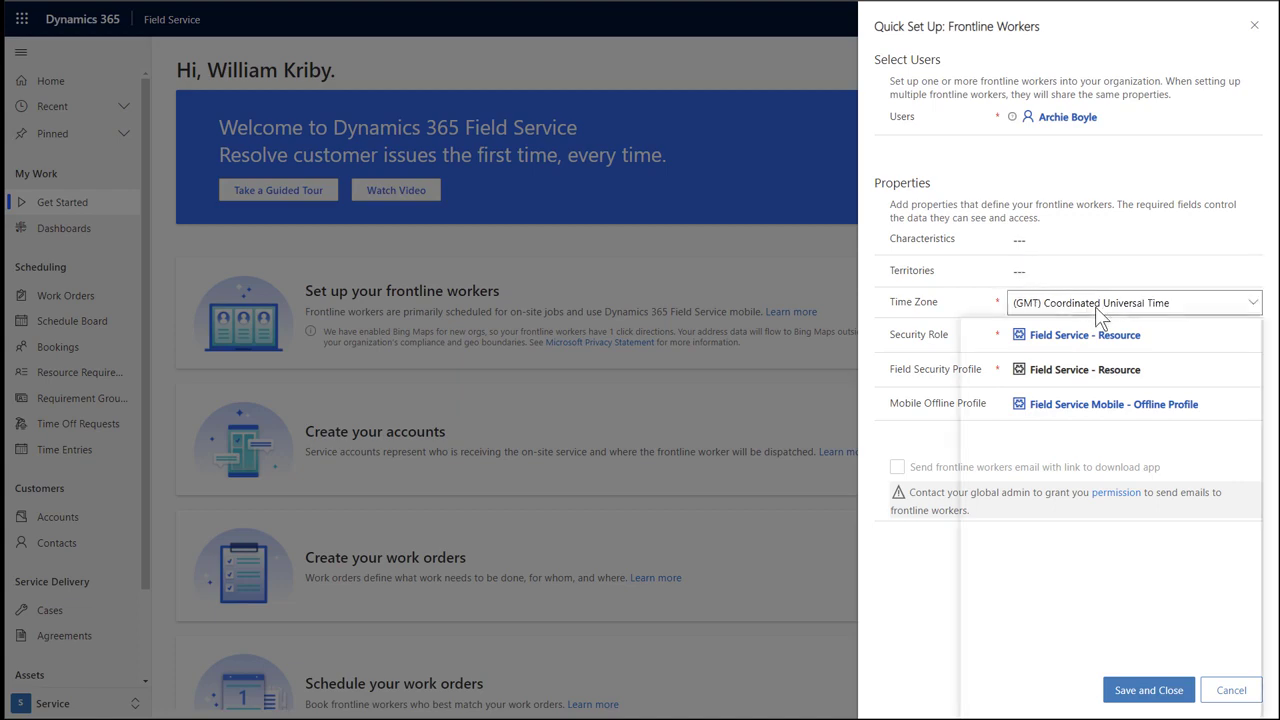
scroll(1188, 620, "down", 15)
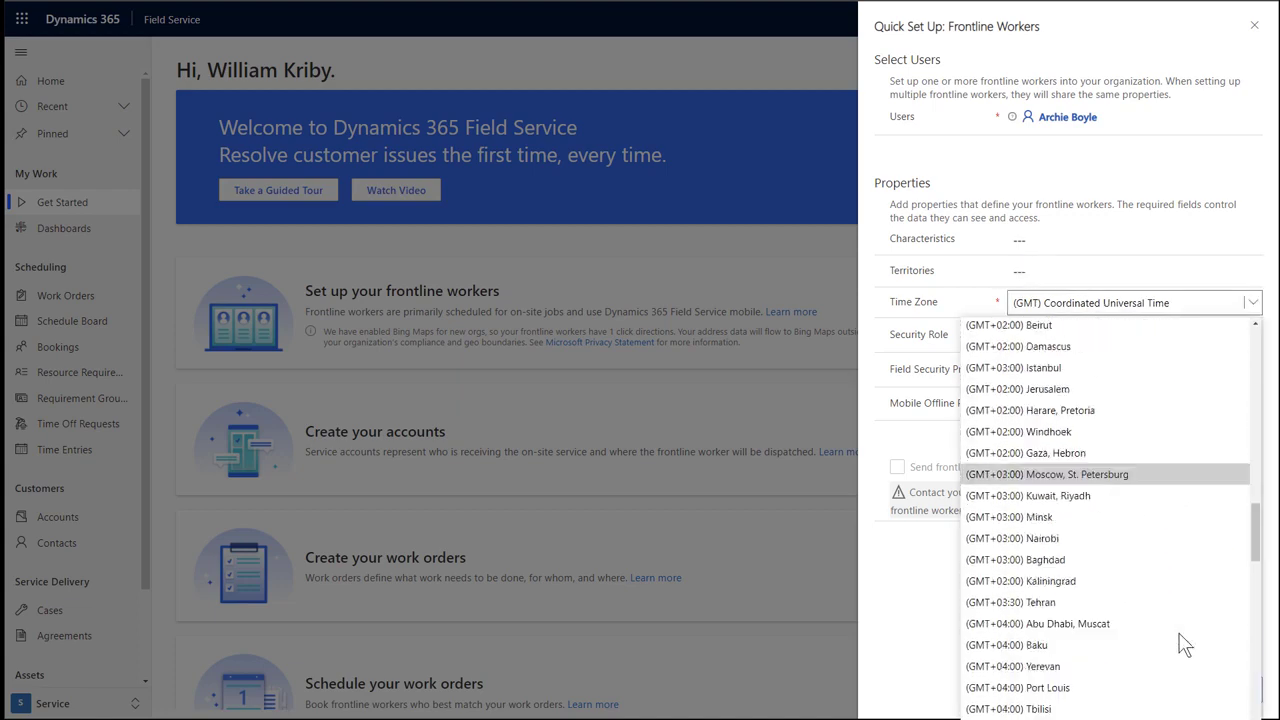
scroll(1183, 647, "down", 1)
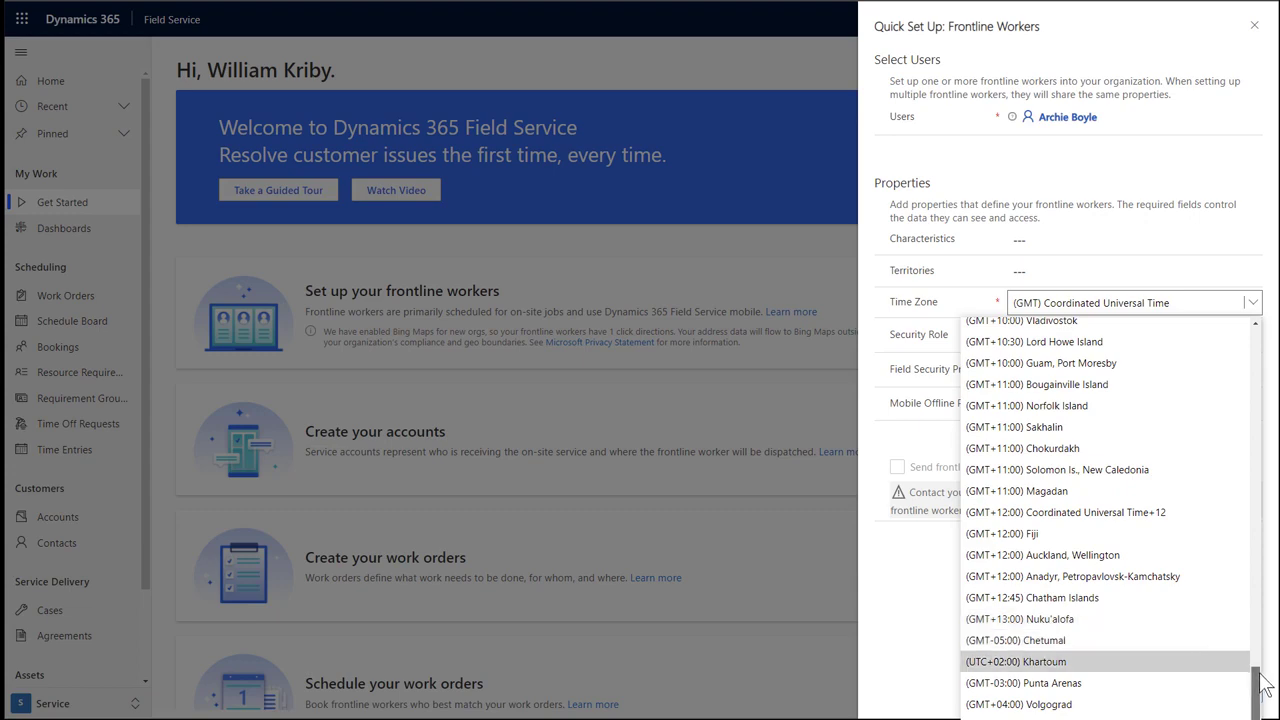
scroll(1170, 500, "up", 20)
scroll(1194, 369, "down", 20)
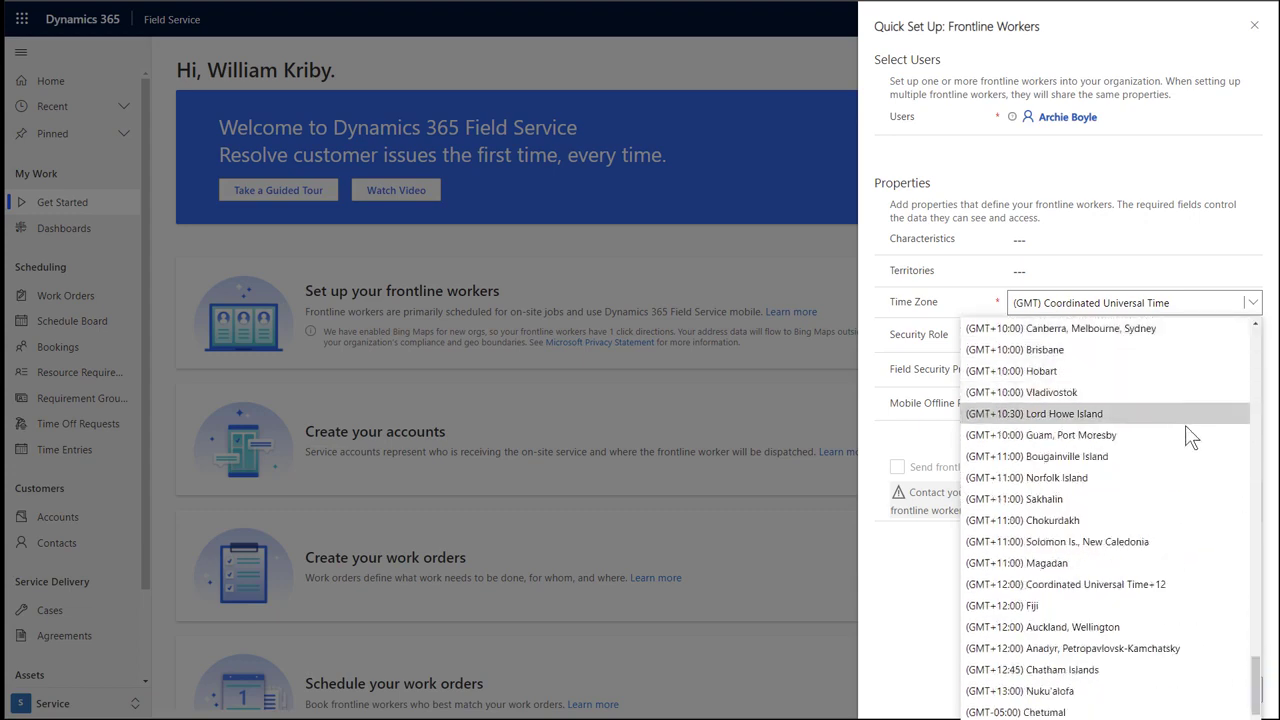
scroll(1210, 540, "up", 2)
left_click_drag(1253, 665, 1229, 337)
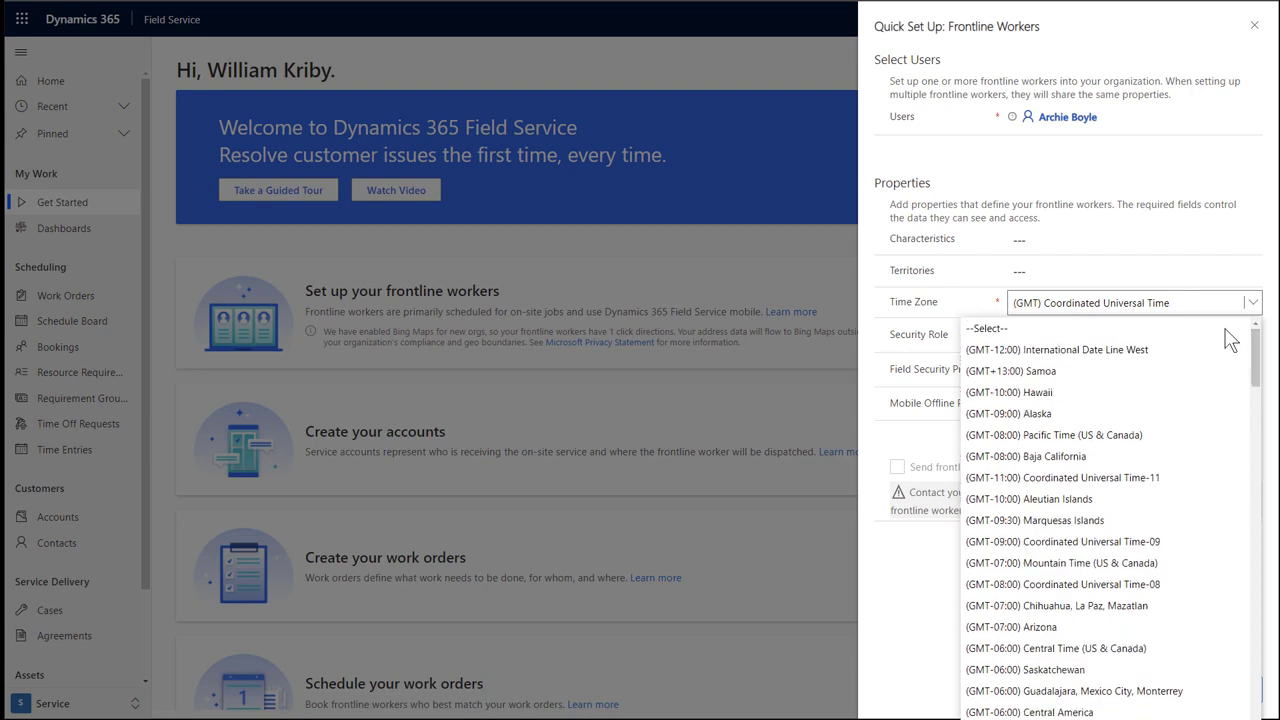
left_click(1130, 437)
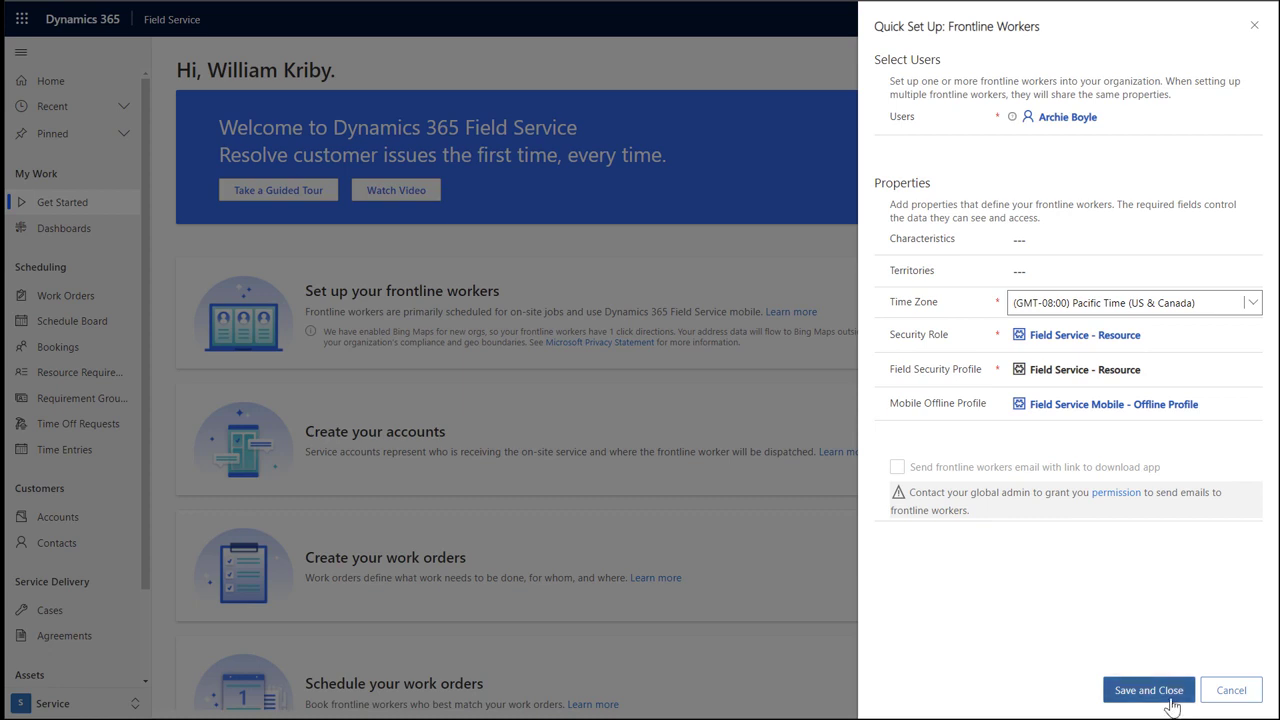
left_click(1168, 697)
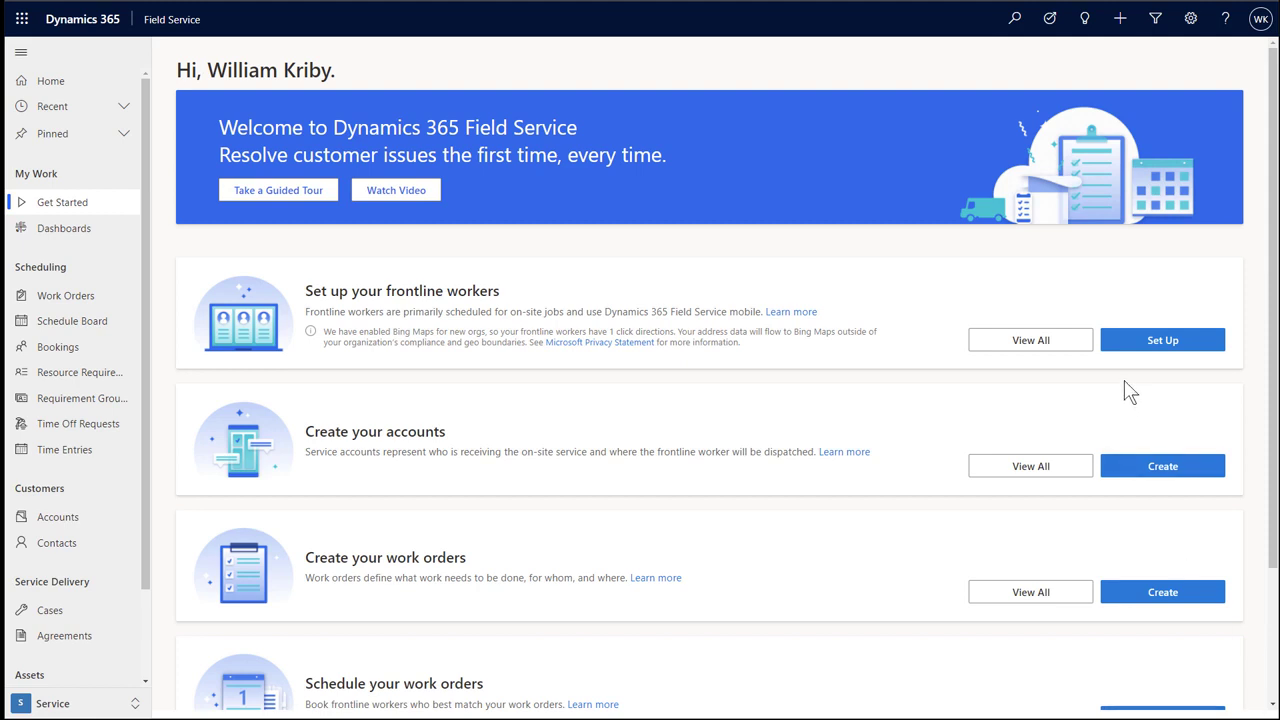
Create account 'Adventure Works Coffee' with address 1 Microsoft Way, Redmond, Washington 98052, and save it.
left_click(1162, 470)
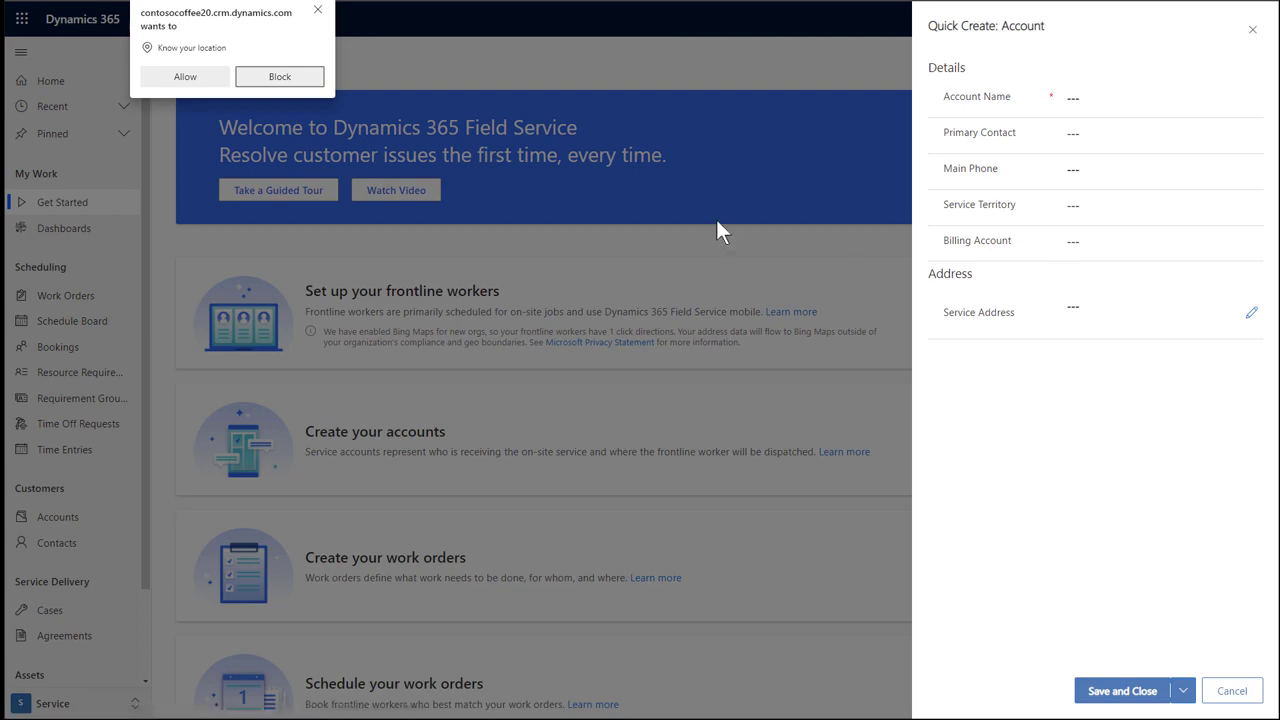
left_click(184, 88)
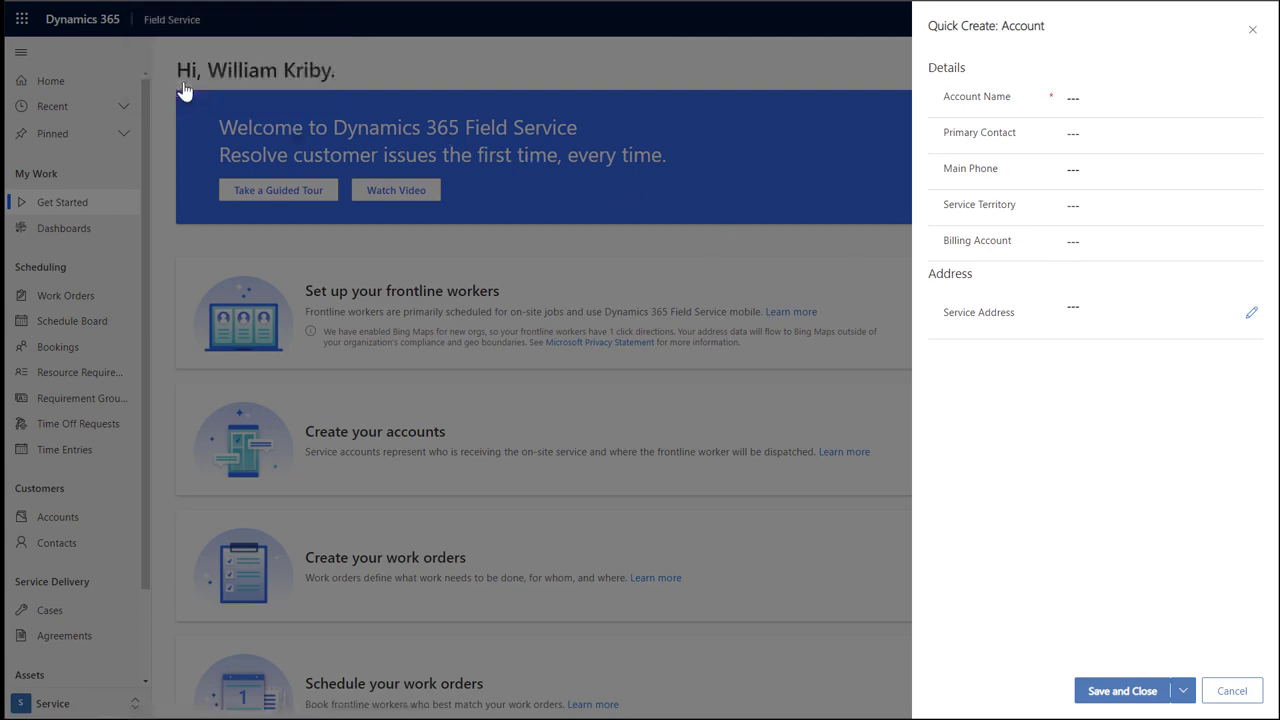
left_click(1116, 98)
type("A")
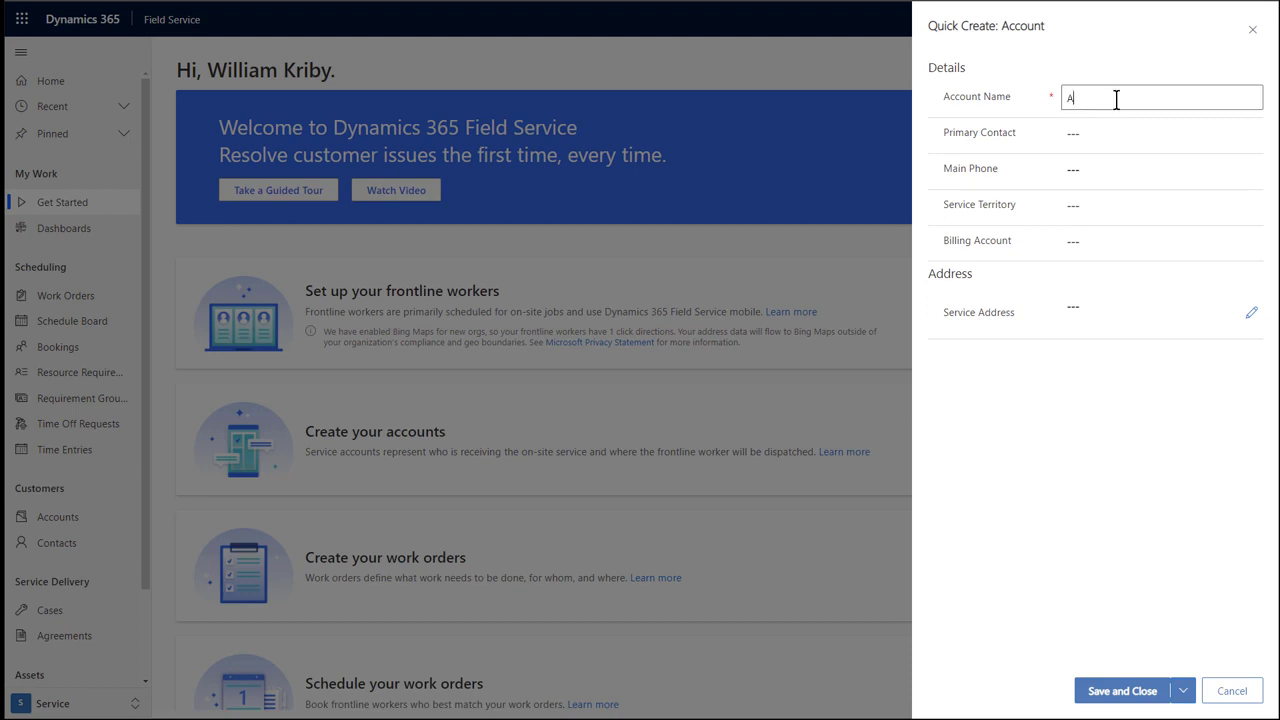
type("dventure Works Coffee")
left_click(1090, 303)
type("1")
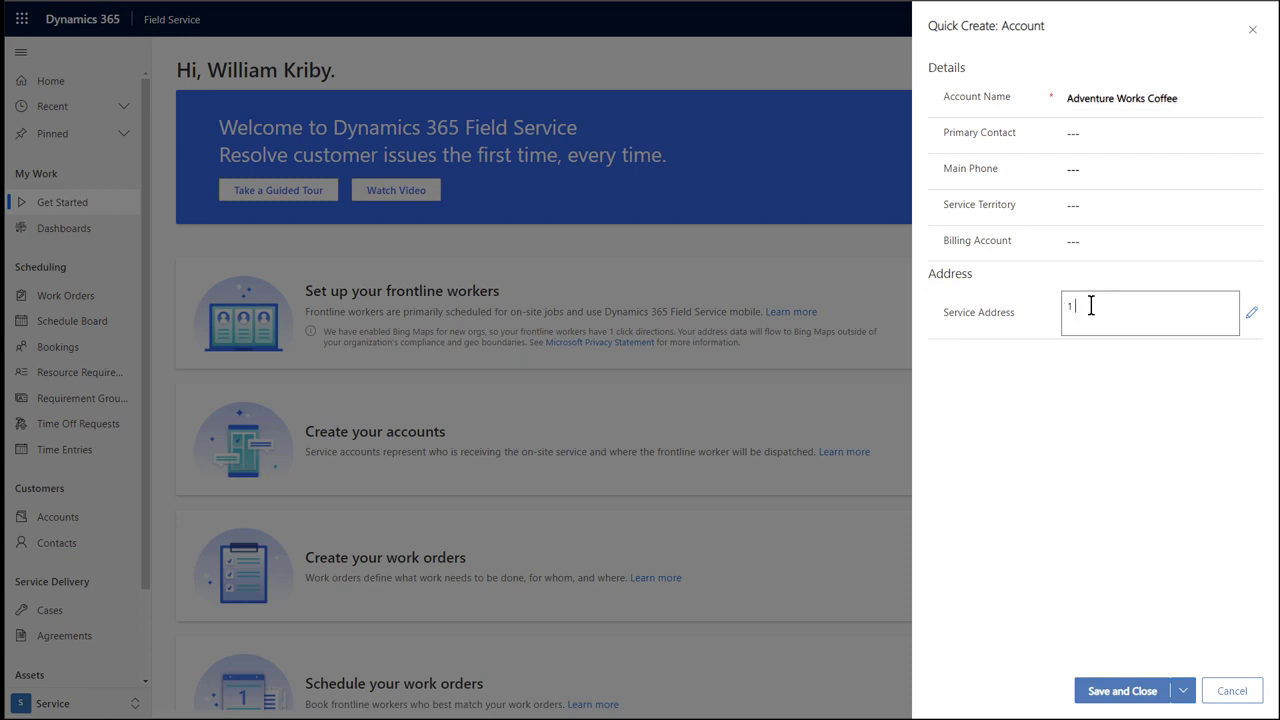
type(" Microso")
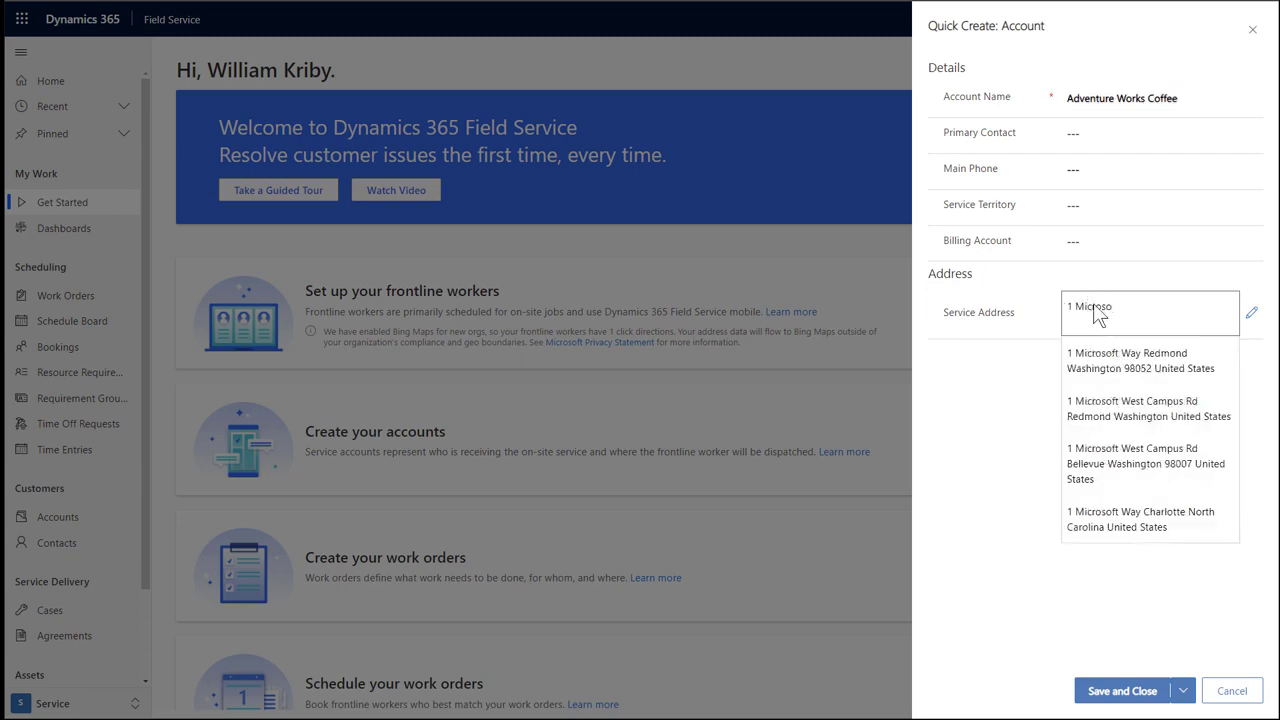
left_click(1113, 360)
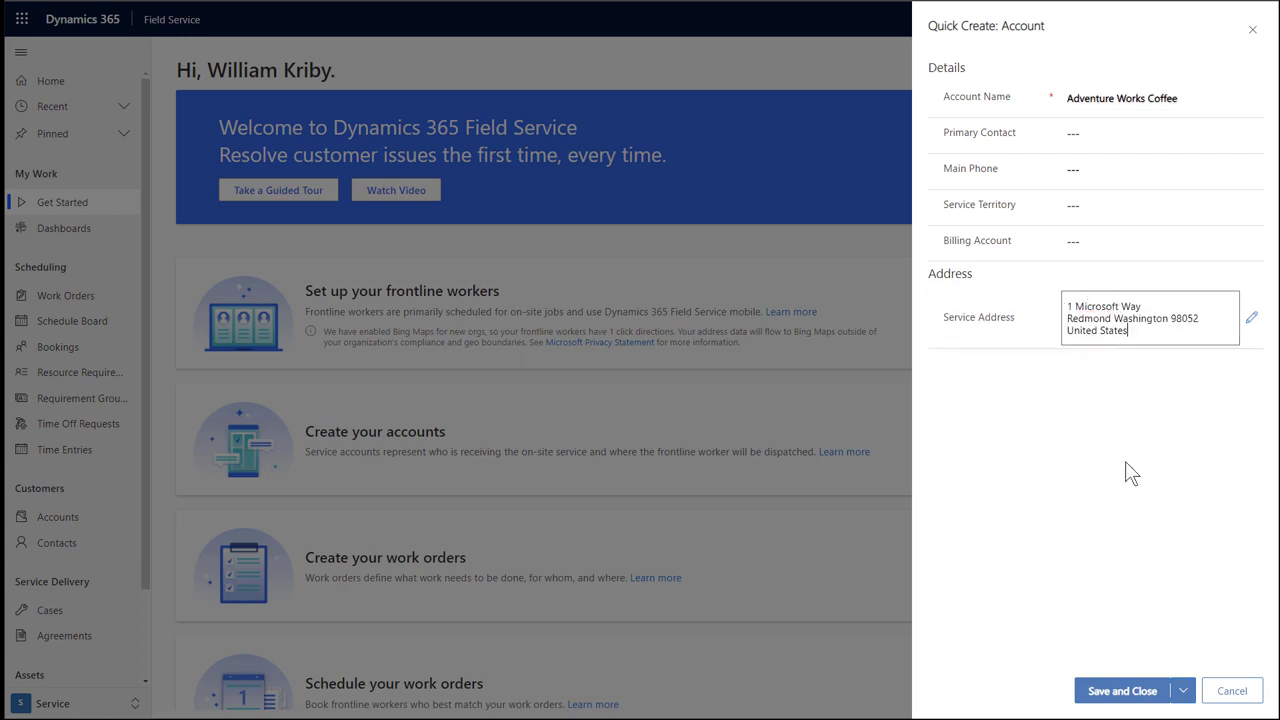
left_click(1140, 691)
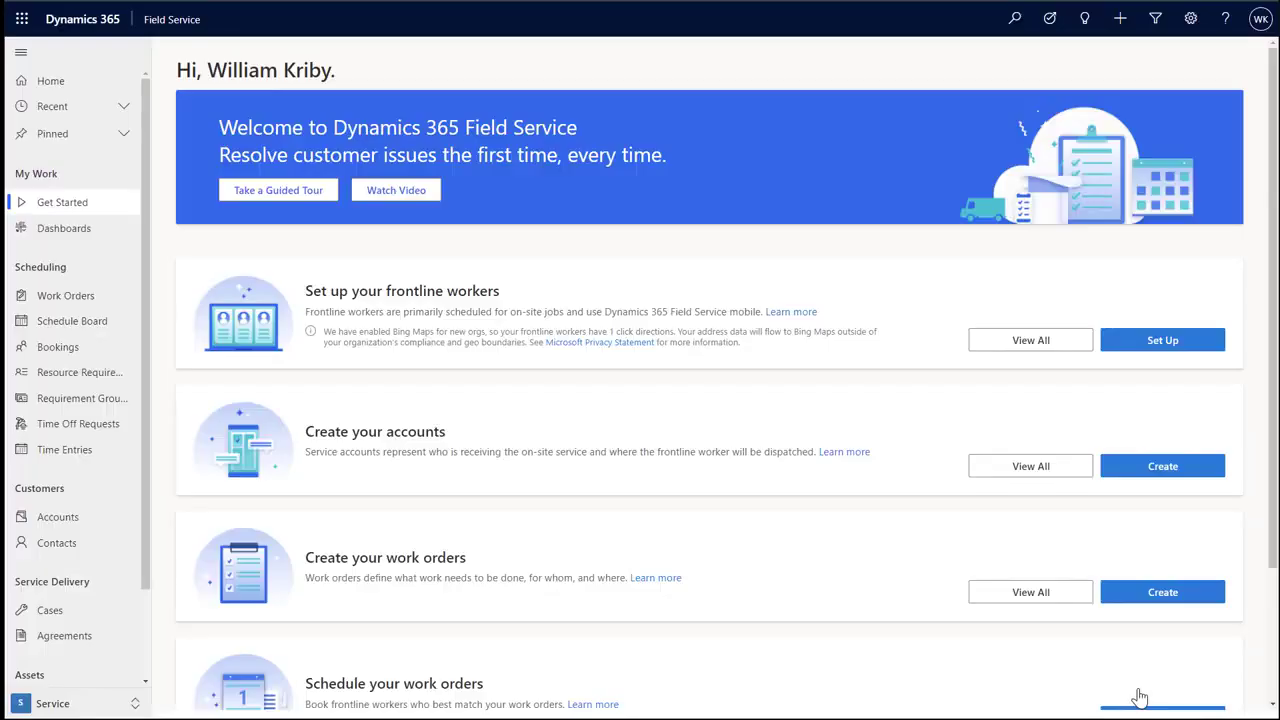
left_click(1167, 595)
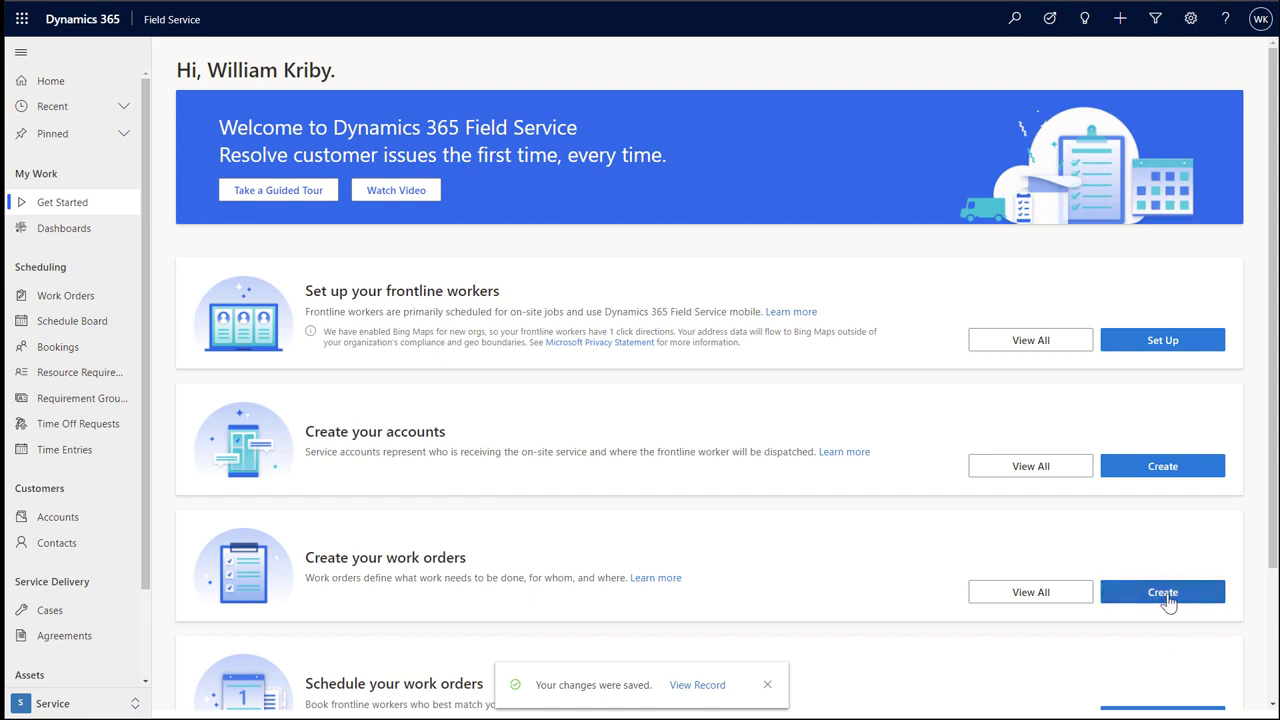
Start a new work order with service account Adventure Works Coffee and type Inspection.
left_click(1167, 596)
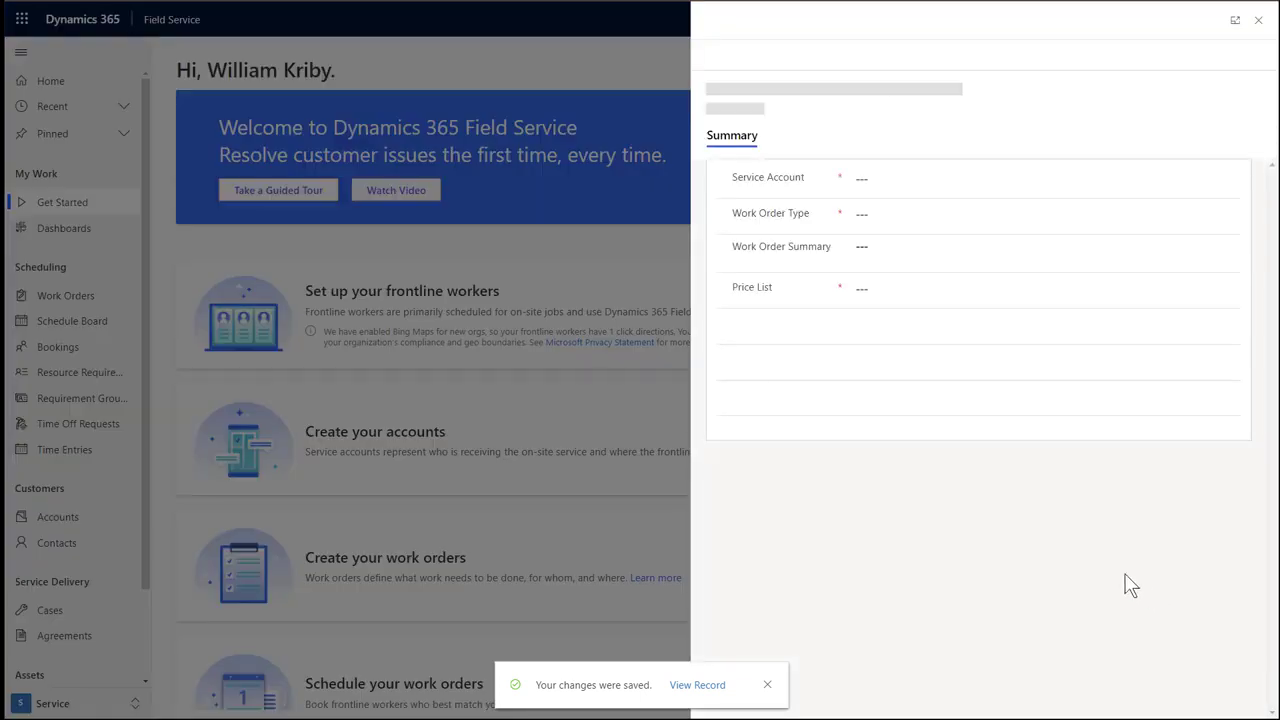
left_click(877, 121)
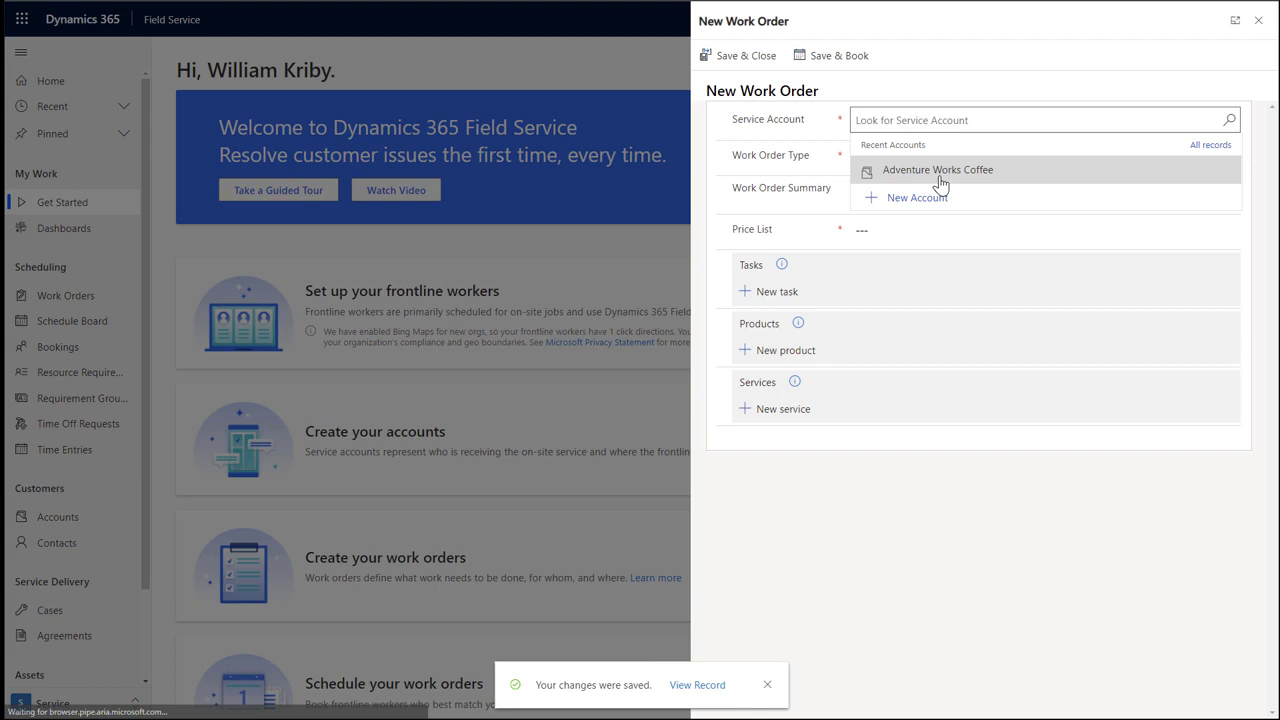
left_click(940, 172)
left_click(884, 158)
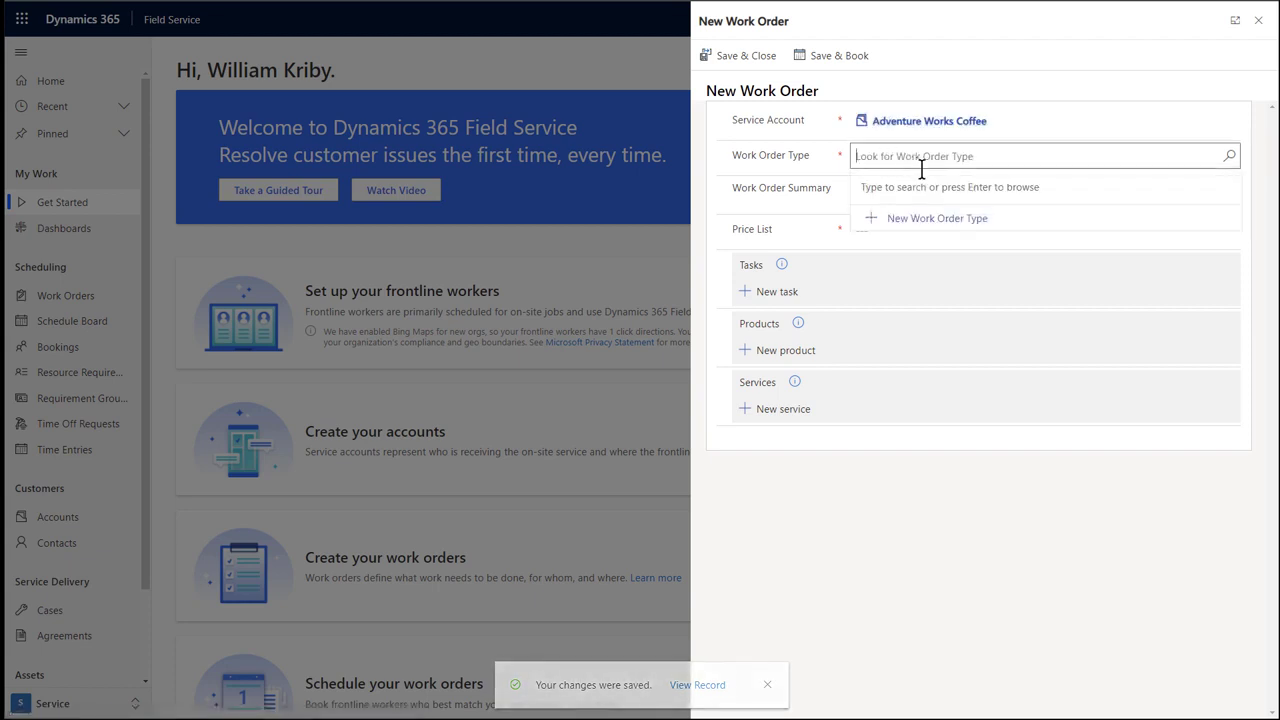
key("Return")
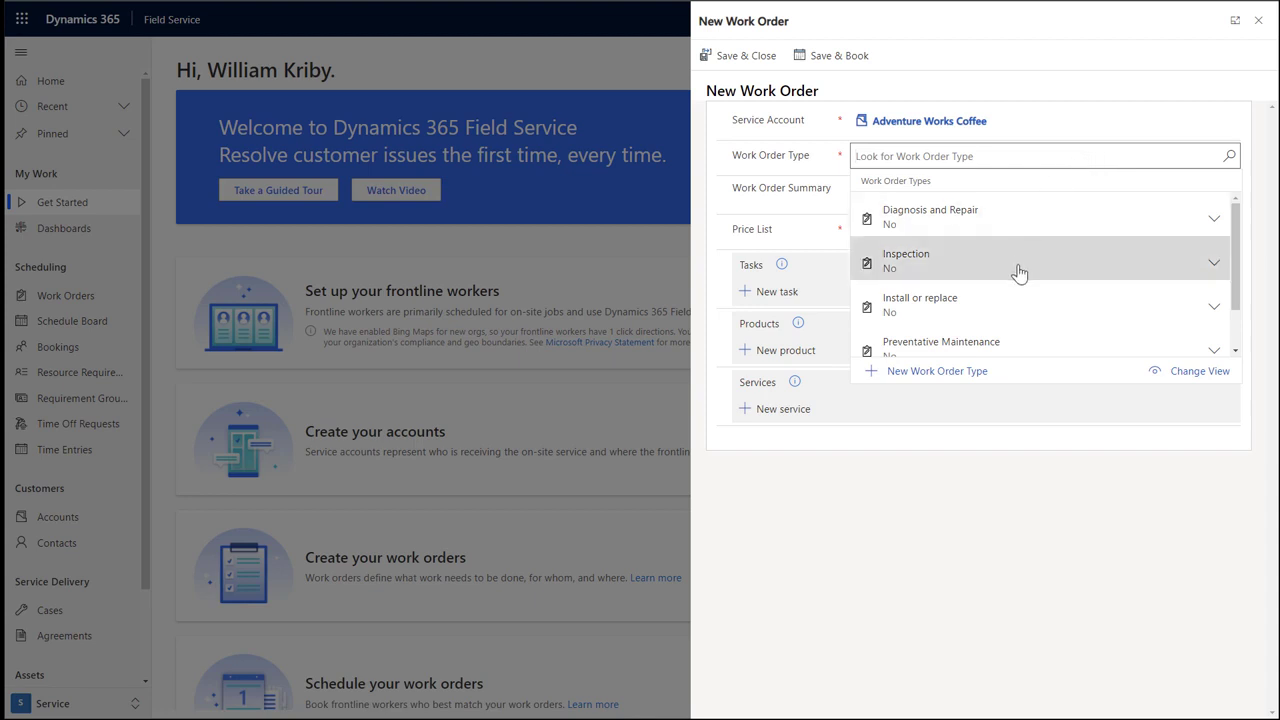
left_click(952, 262)
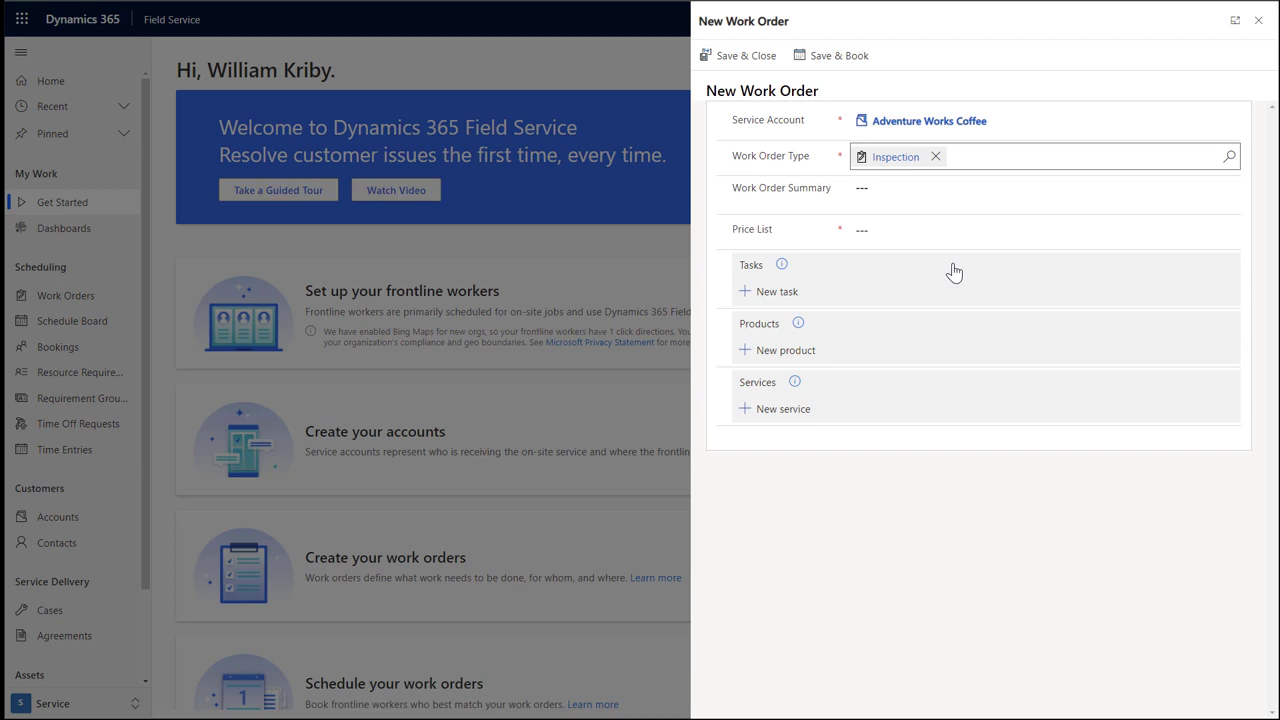
Enter summary 'Coffee Machine is not working' and choose the Products and Packaged Services price list.
left_click(889, 194)
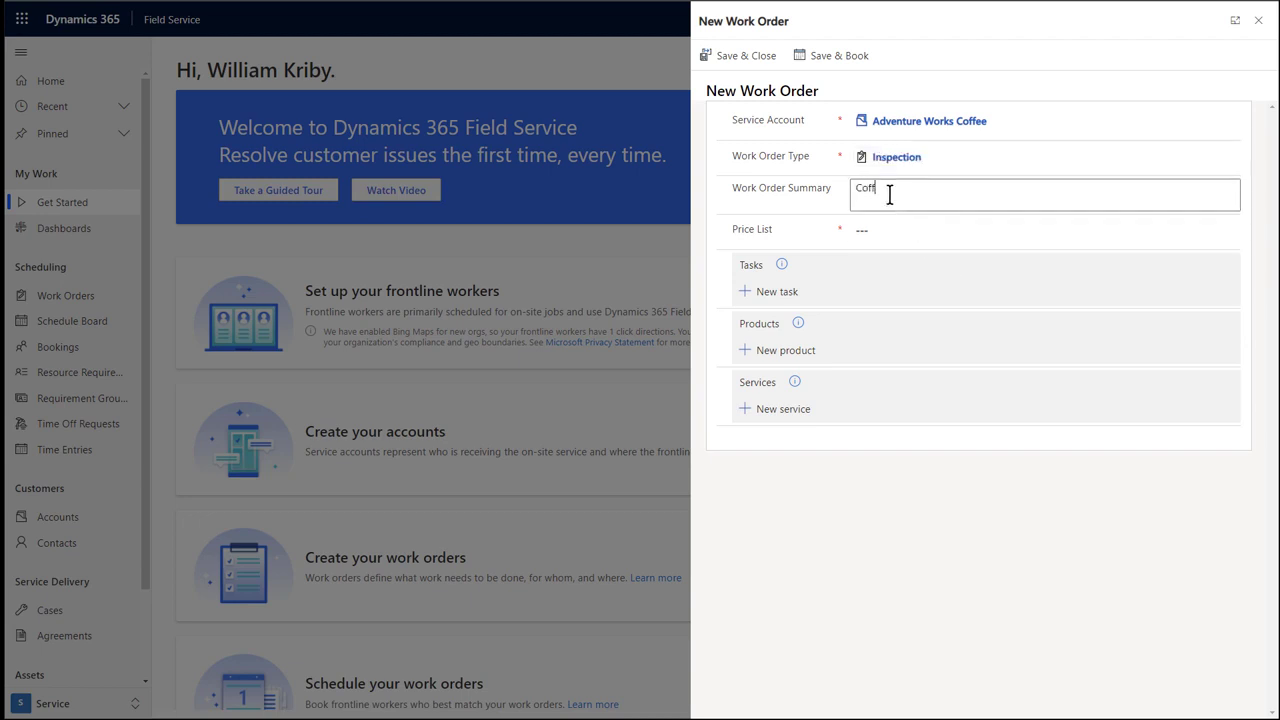
type("Coffee Machine is ")
type("note")
type("working")
left_click(876, 230)
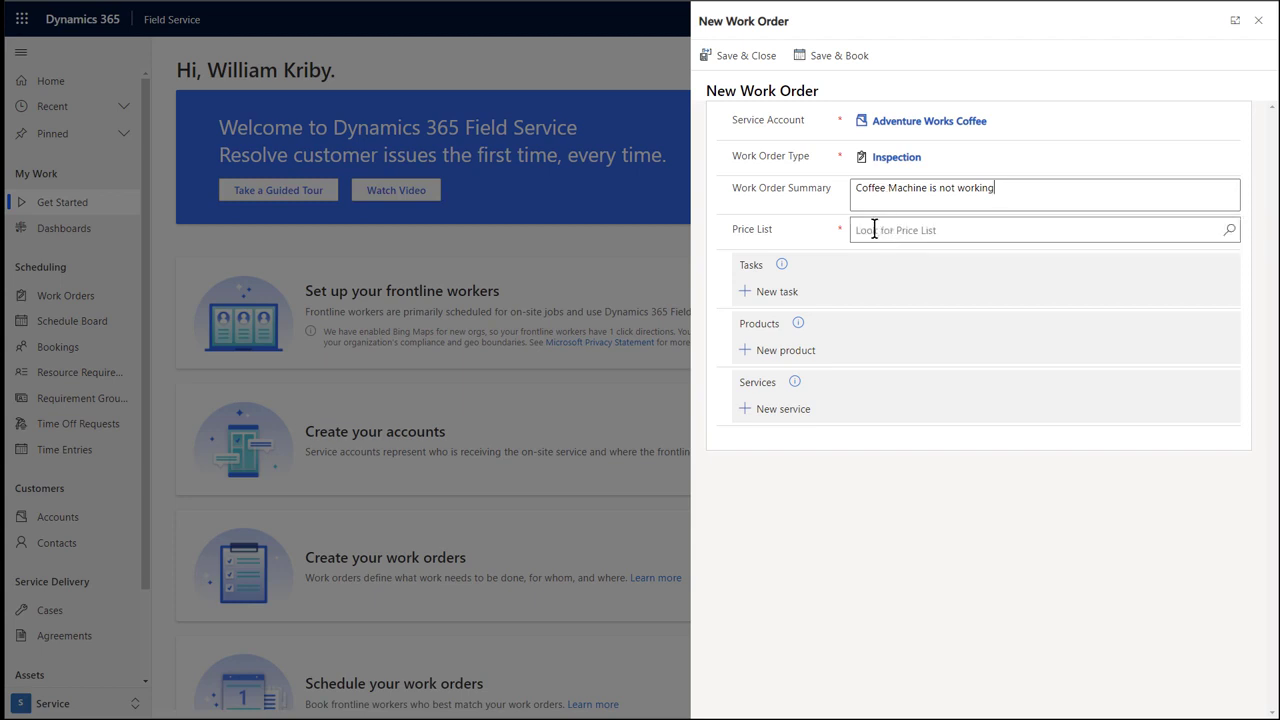
key("Return")
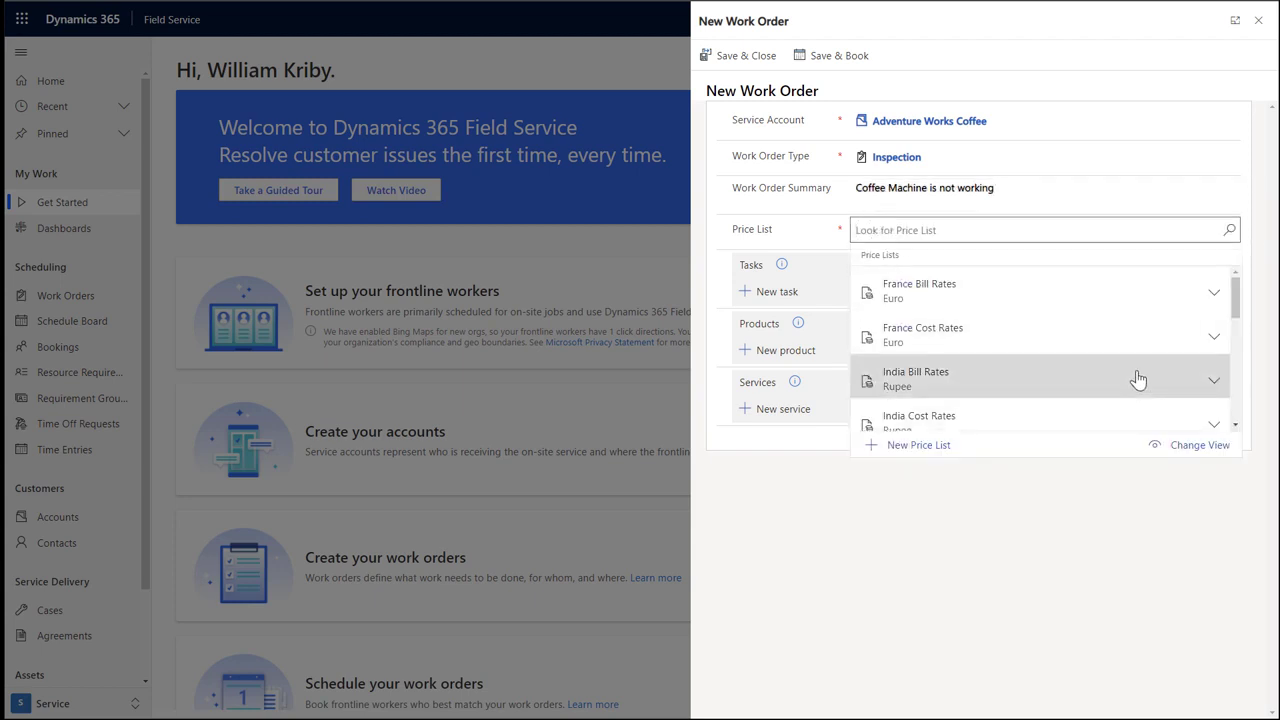
scroll(1134, 374, "down", 1)
scroll(1110, 350, "down", 4)
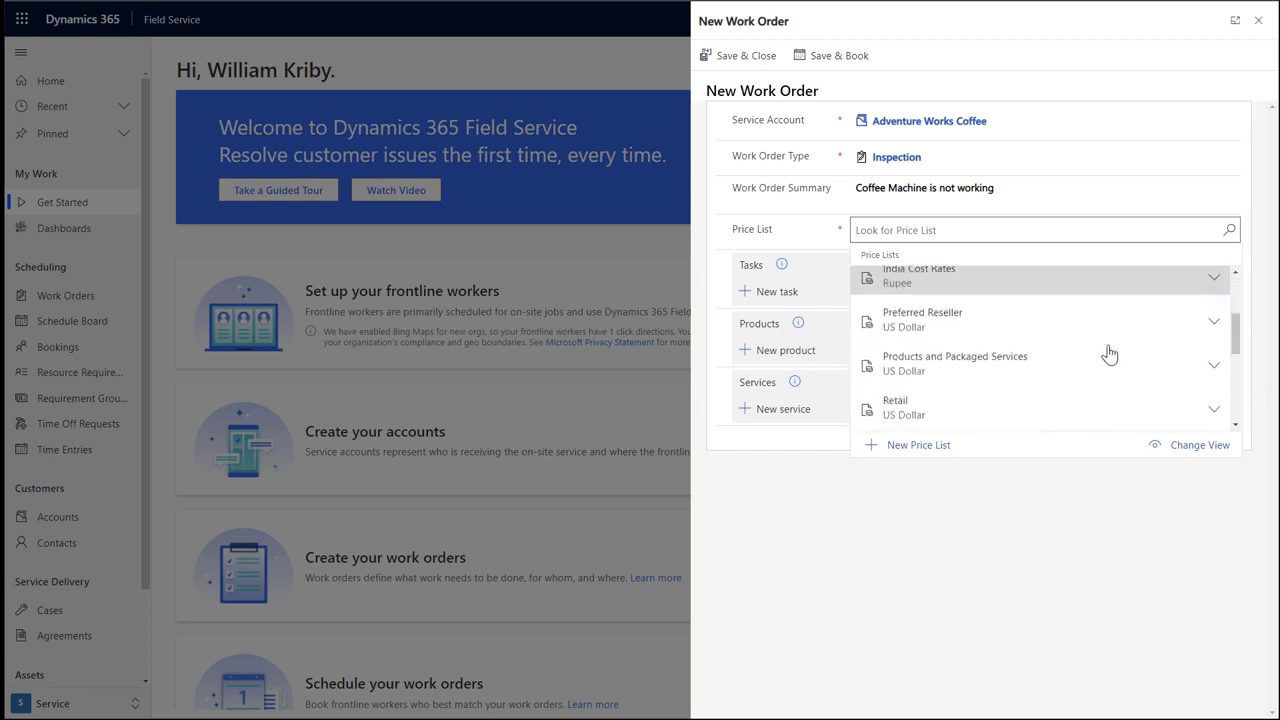
left_click(1062, 372)
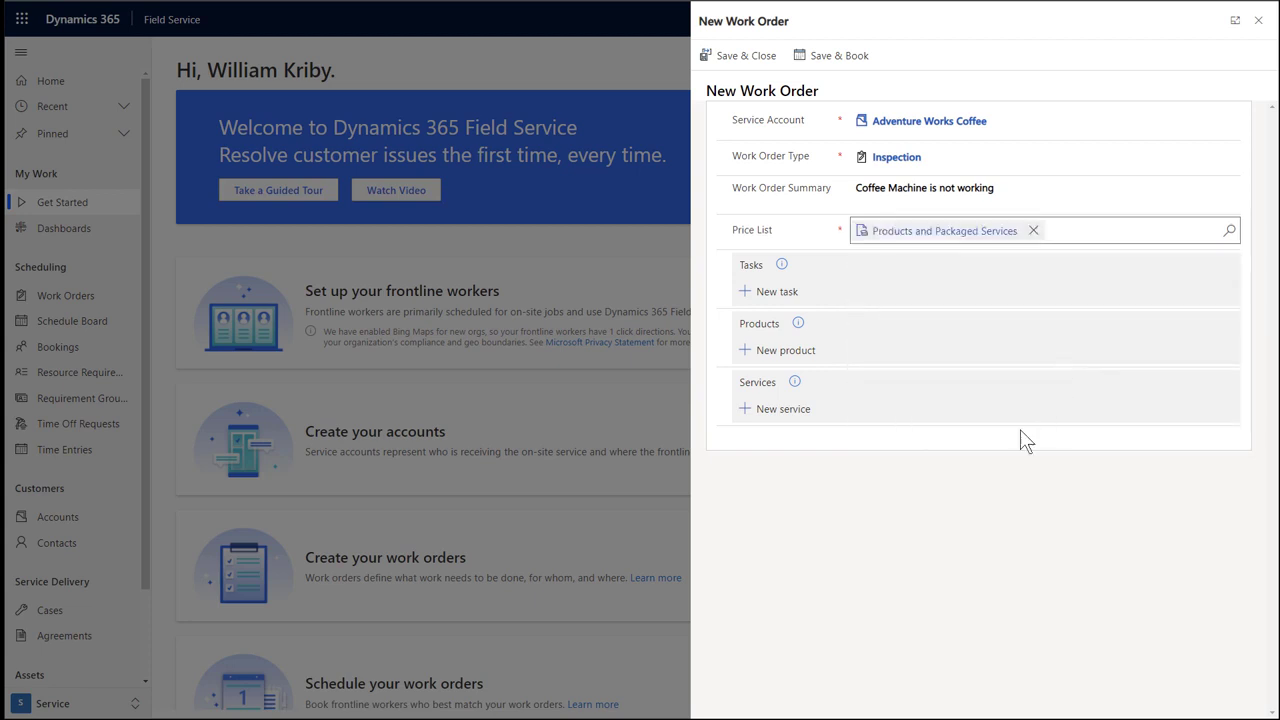
Add a task line using a new 45-minute task type 'Review and record diagnostic codes'.
left_click(778, 292)
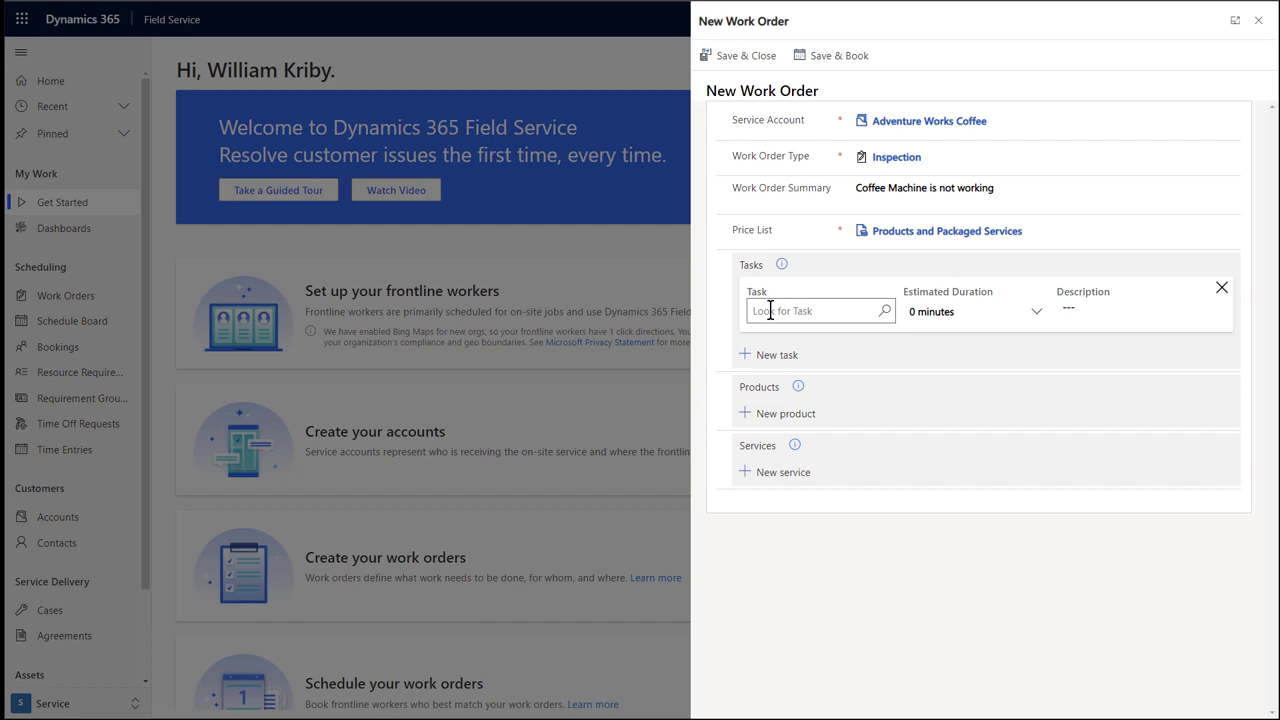
left_click(770, 311)
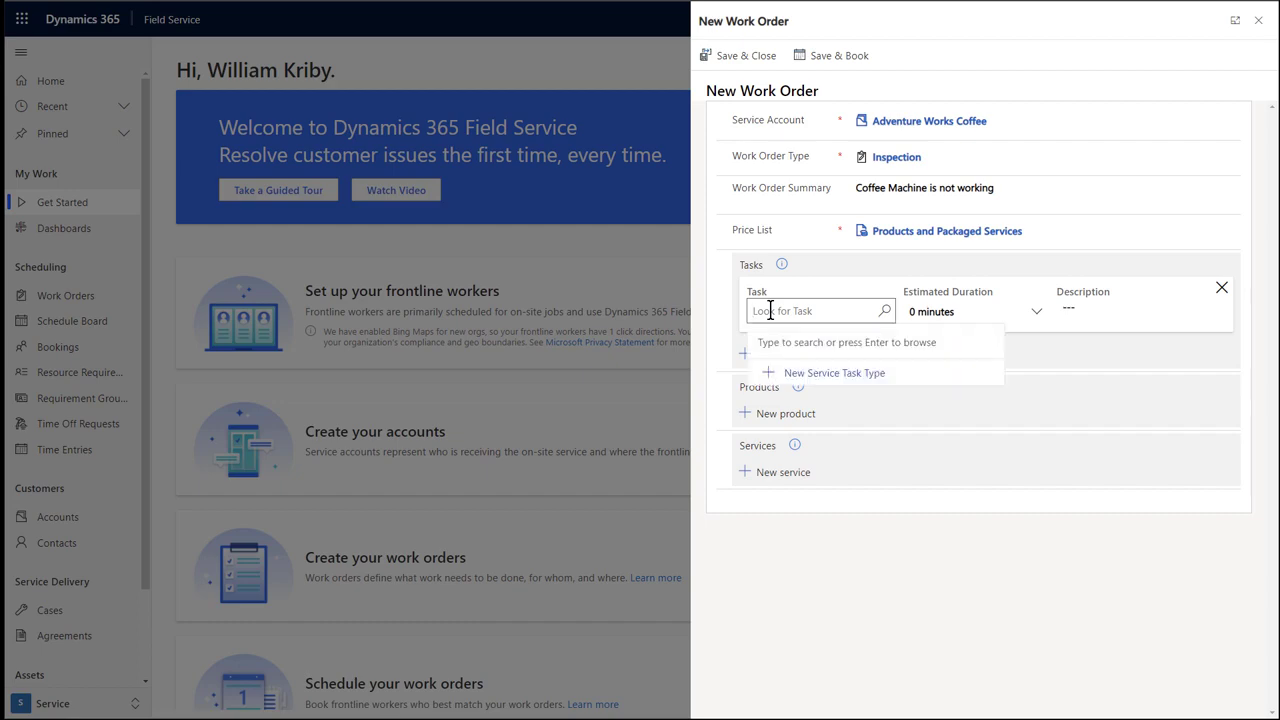
left_click(842, 376)
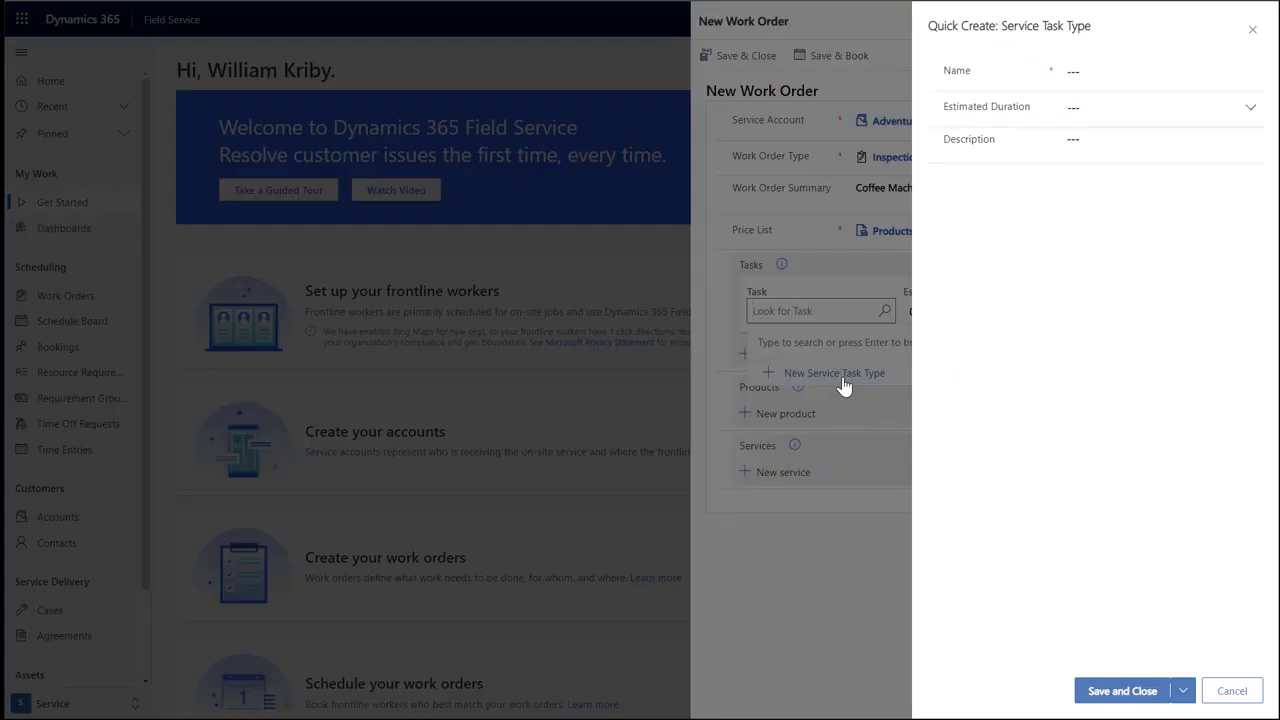
left_click(1092, 70)
type("Review")
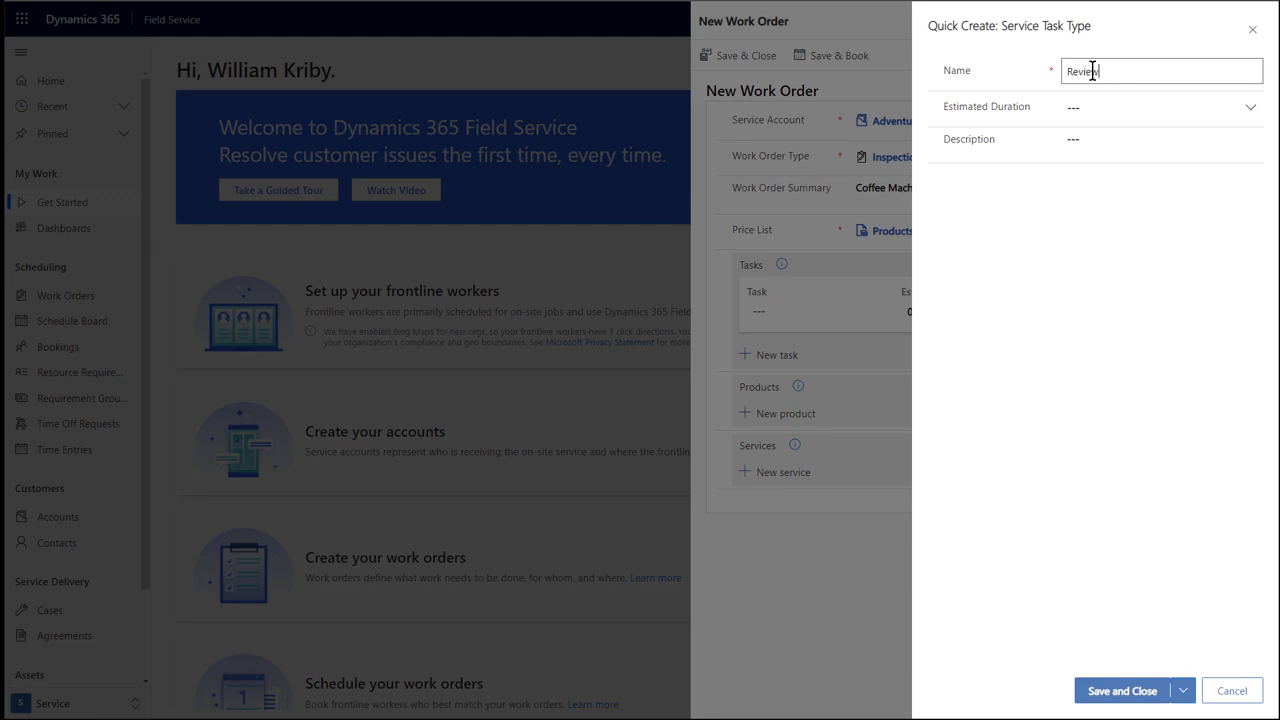
type(" and record diagnostic codes")
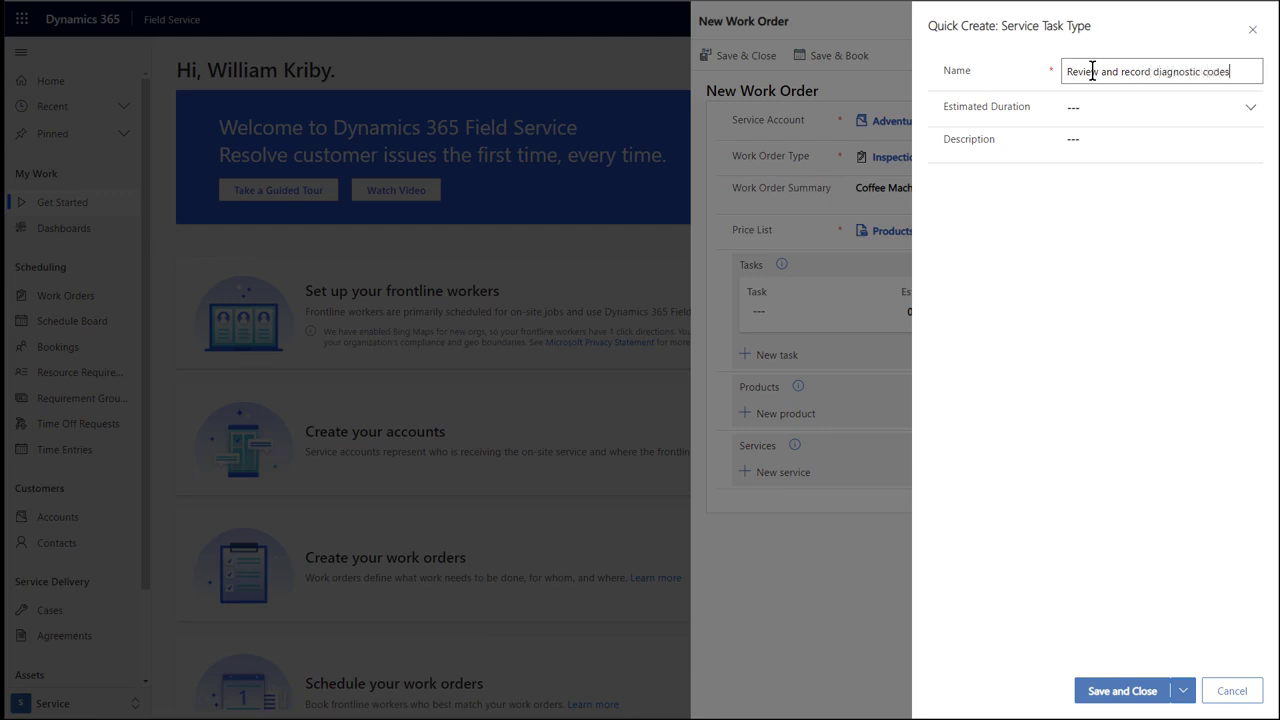
left_click(1252, 110)
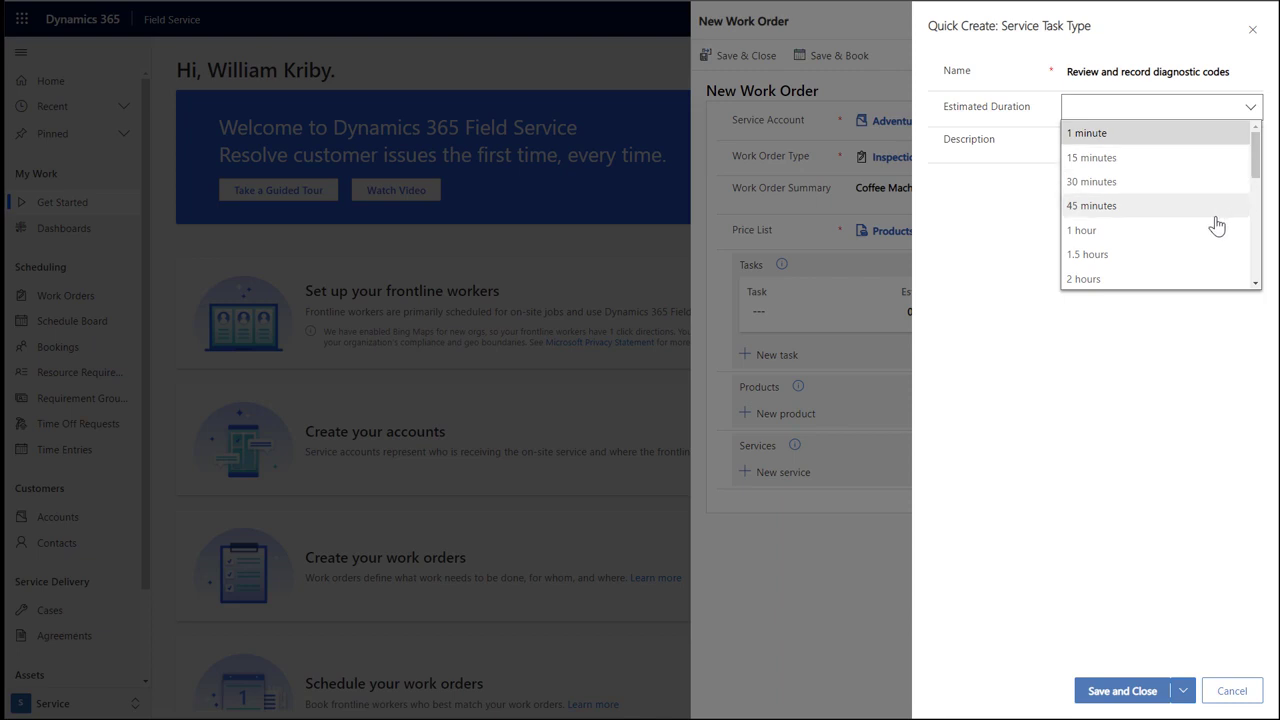
left_click(1168, 214)
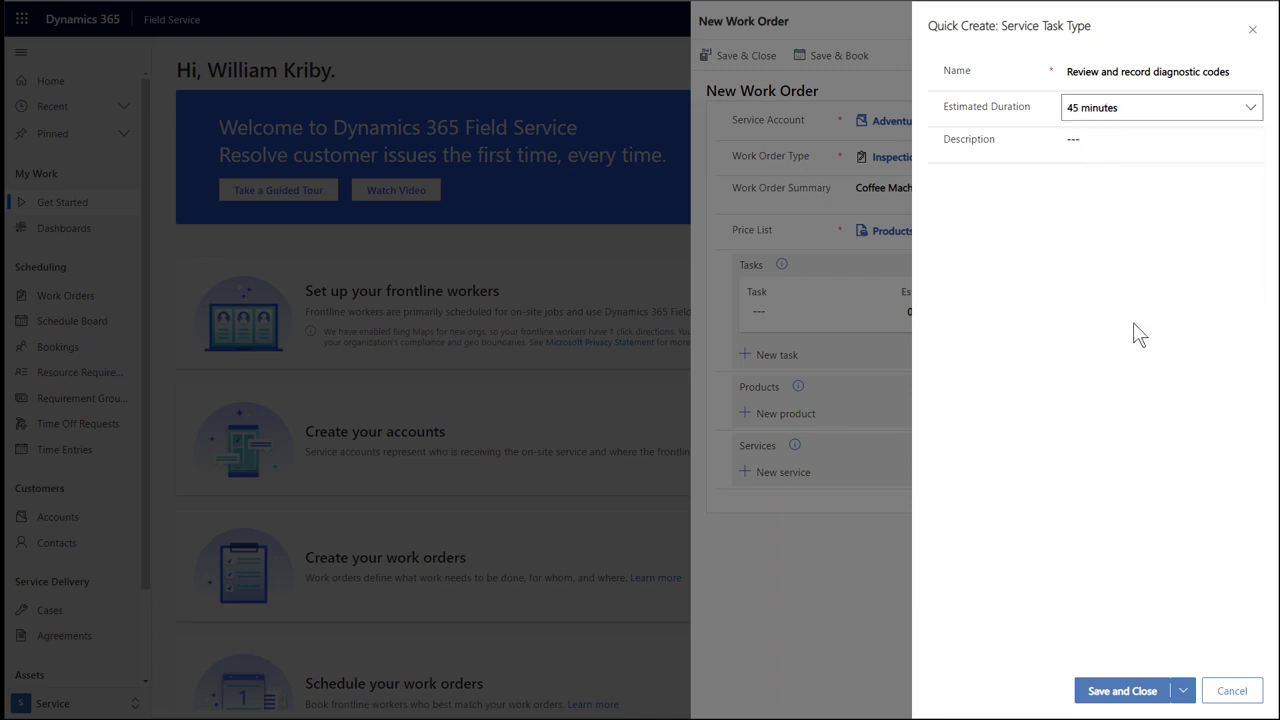
left_click(1128, 692)
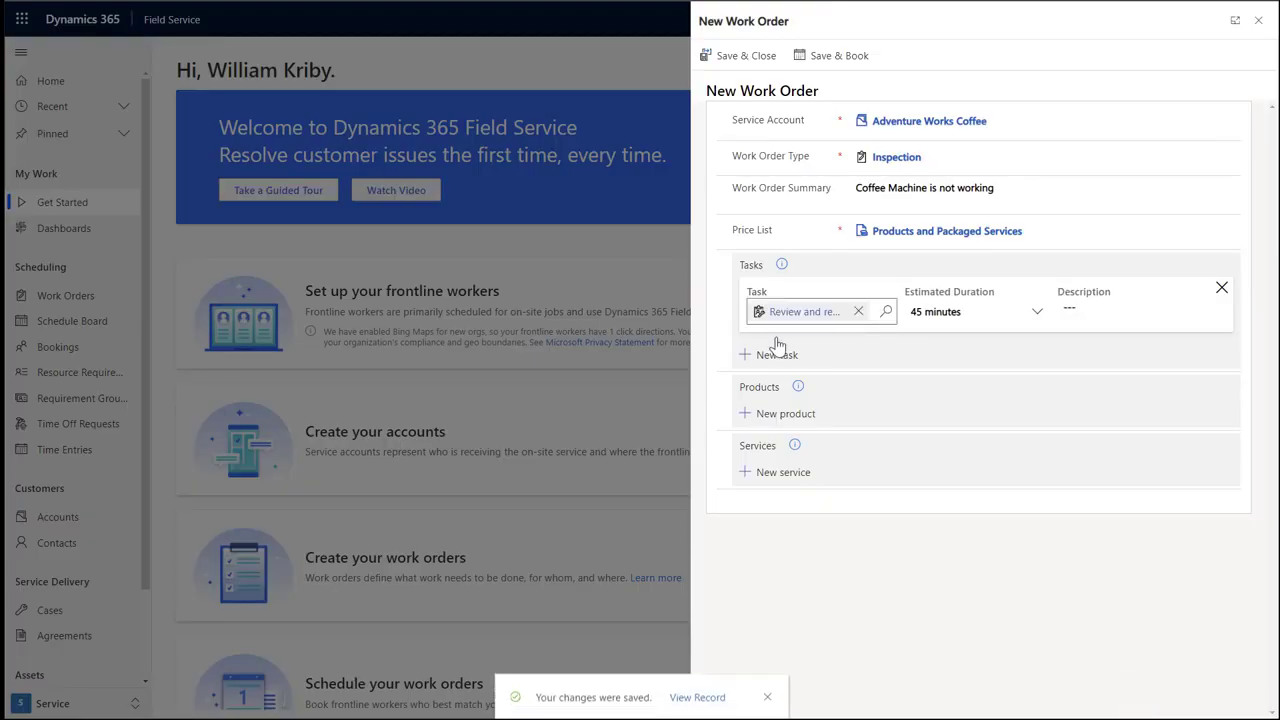
Add a product line with a new Inventory product named 'Coffee Machine X100'.
left_click(795, 414)
left_click(790, 433)
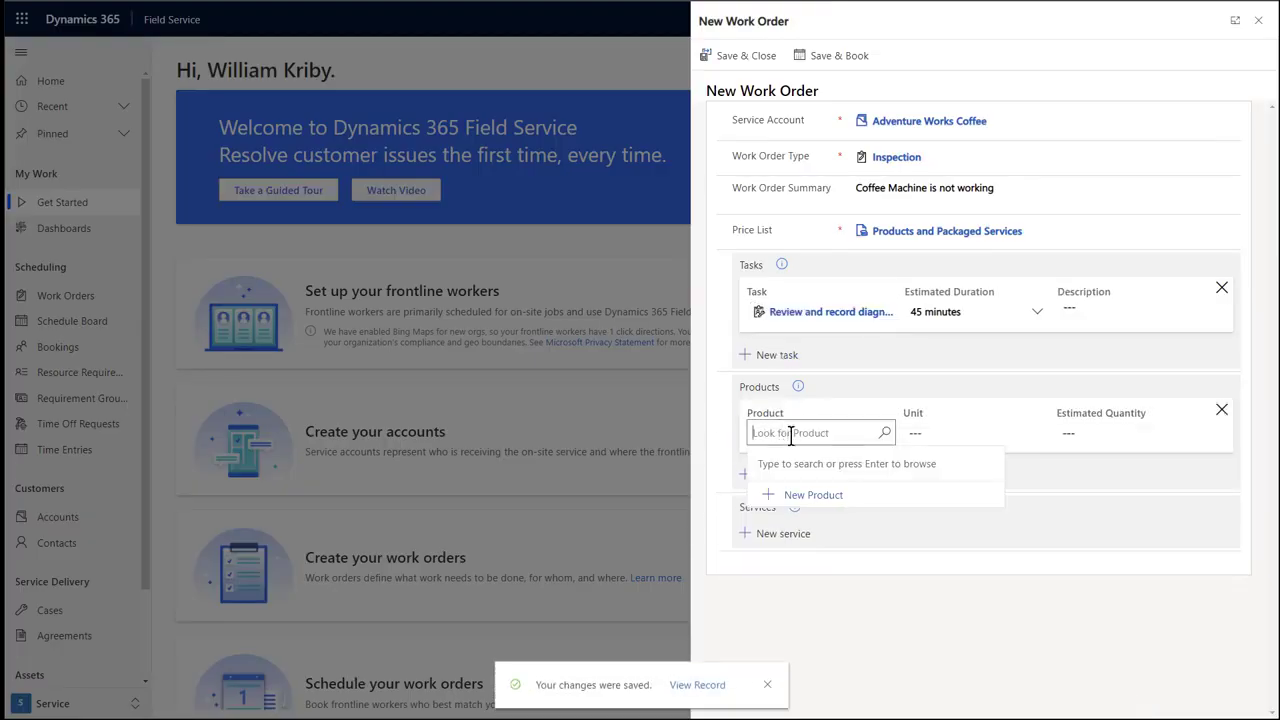
left_click(824, 495)
left_click(1079, 70)
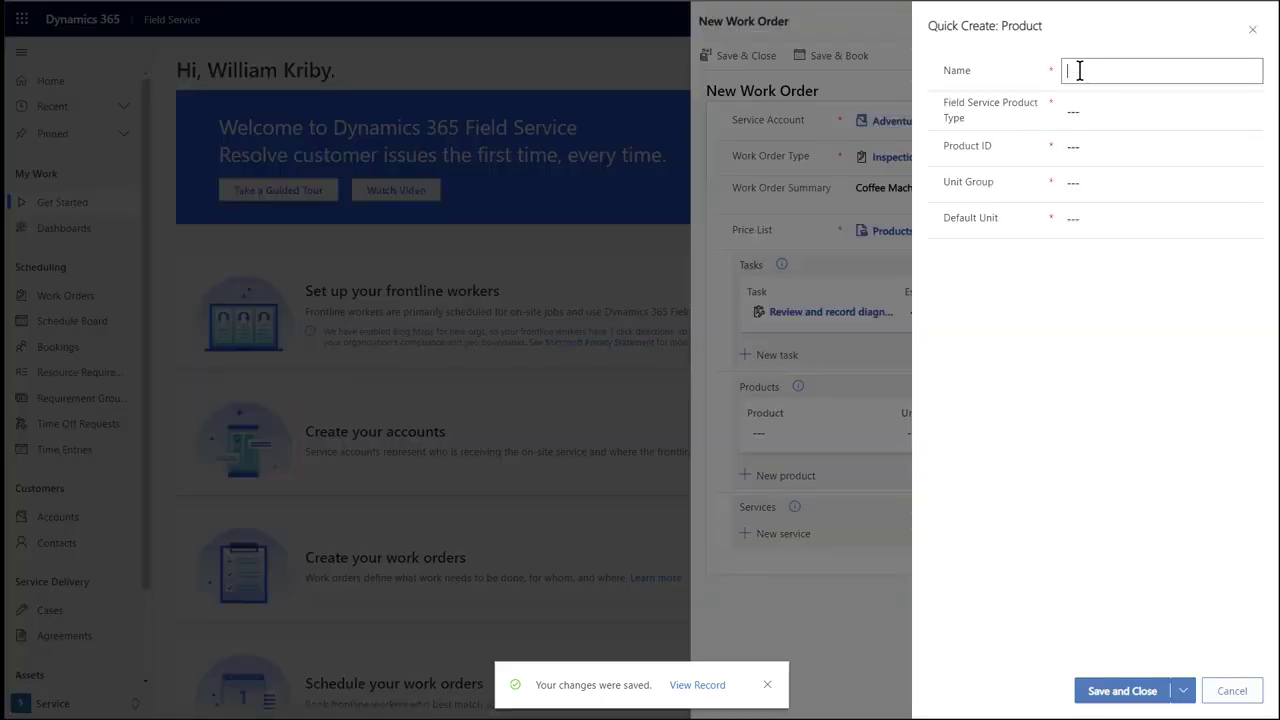
type("Coffe")
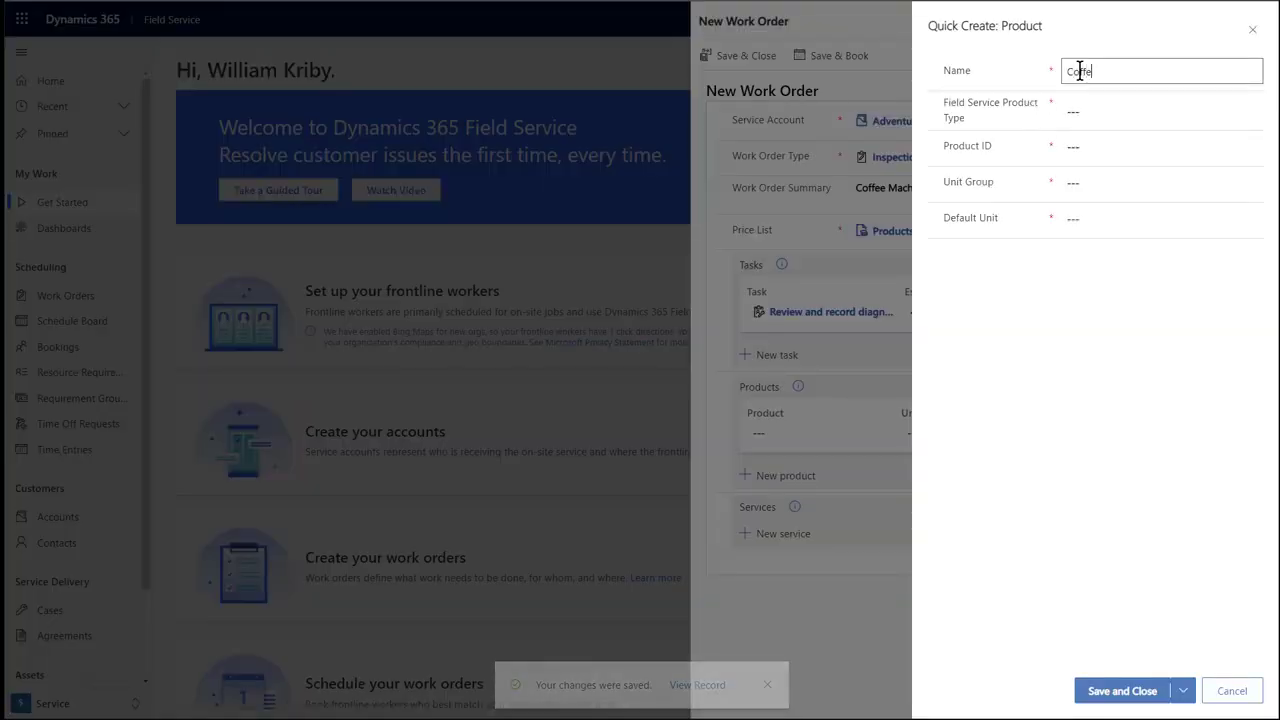
type("e Machine ")
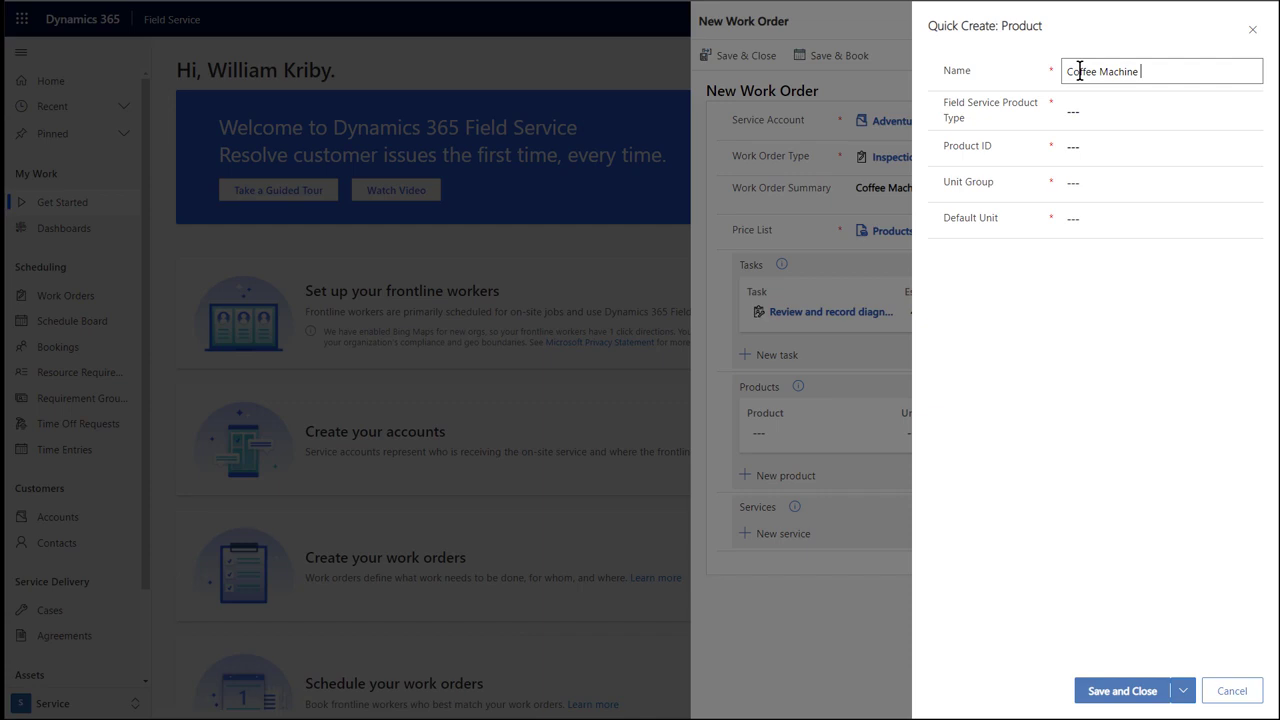
type("X100")
key("Tab")
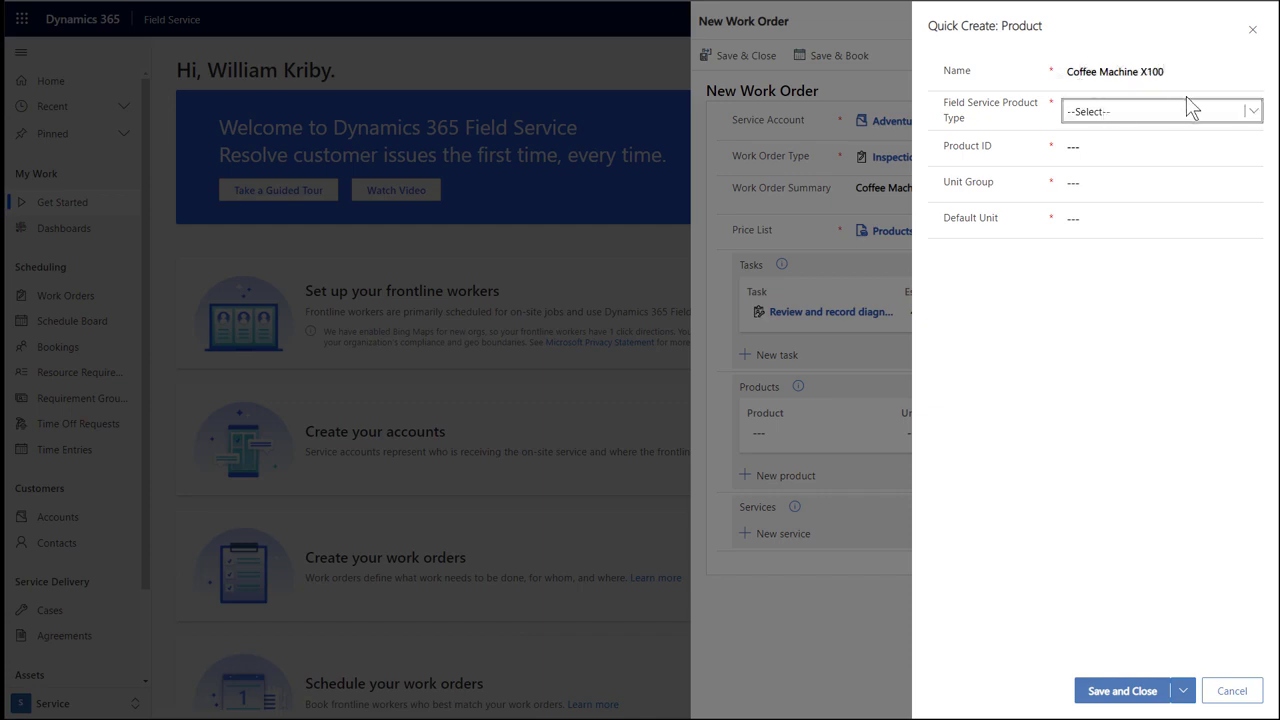
left_click(1245, 112)
left_click(1206, 157)
Give the product ID CMX100, unit group Default Unit, and default unit Primary Unit.
left_click(1115, 145)
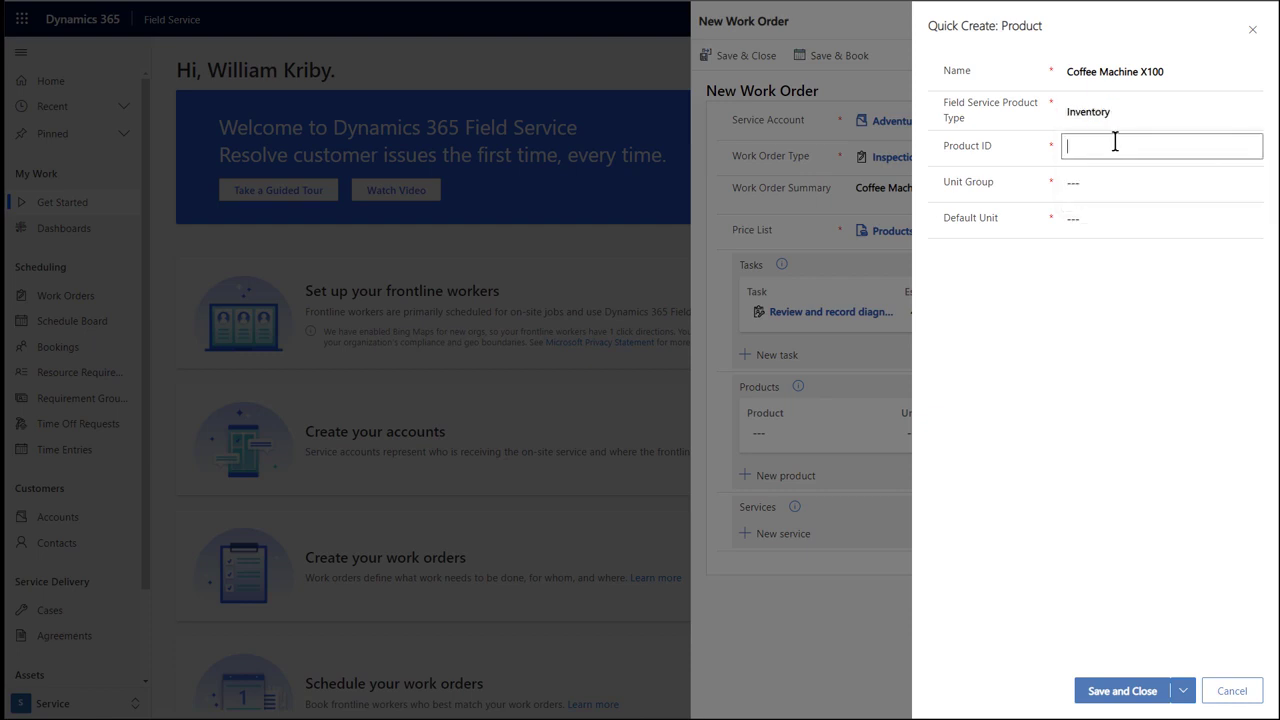
type("CMX100")
left_click(1106, 178)
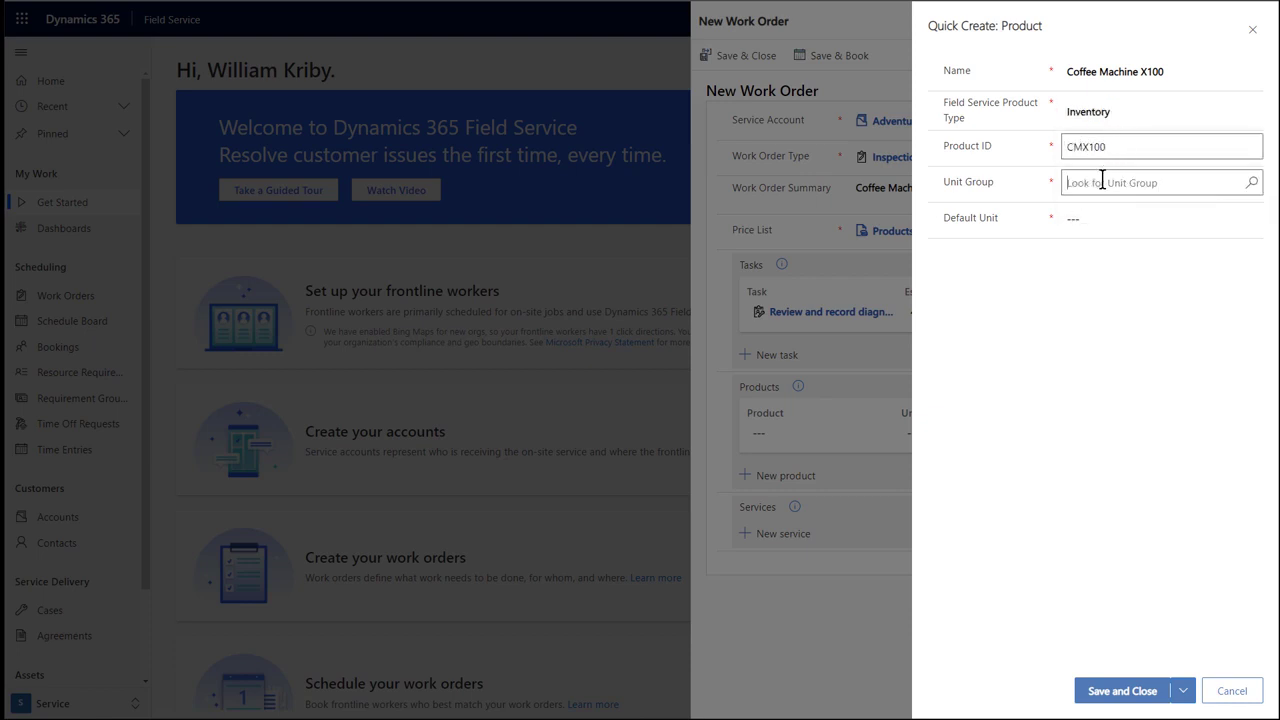
type("d")
left_click(1077, 240)
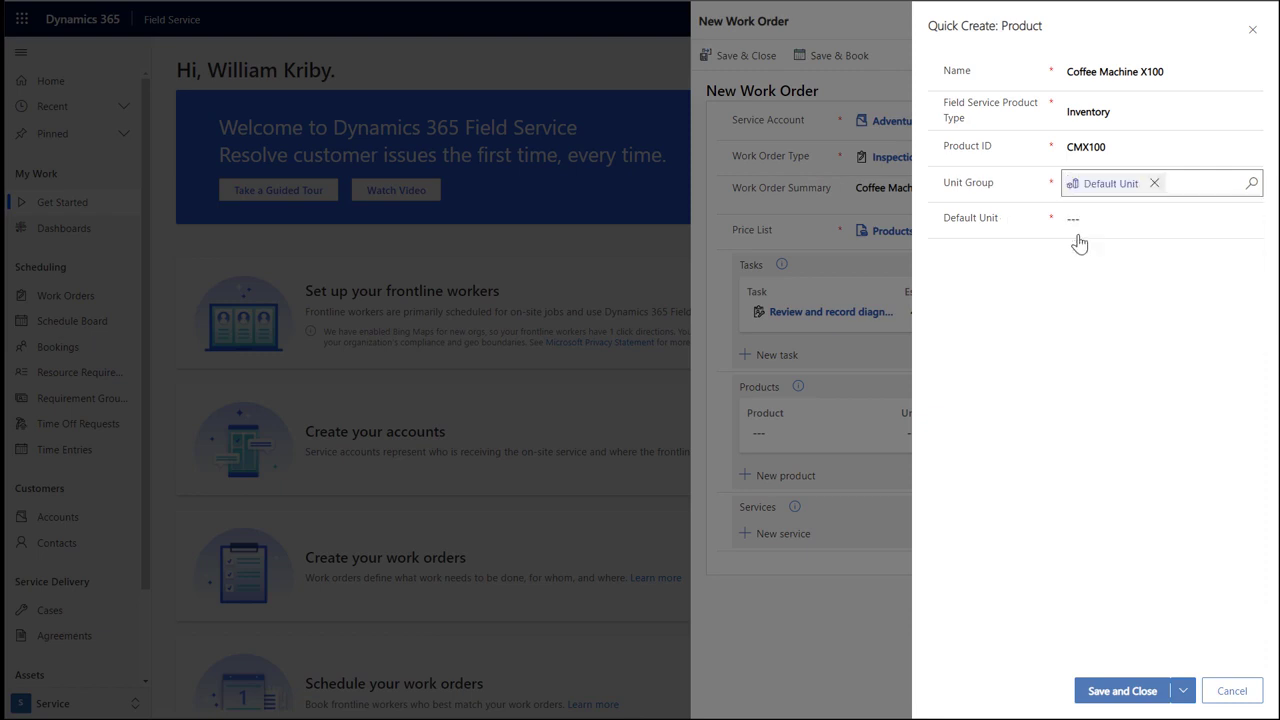
left_click(1088, 226)
type("p")
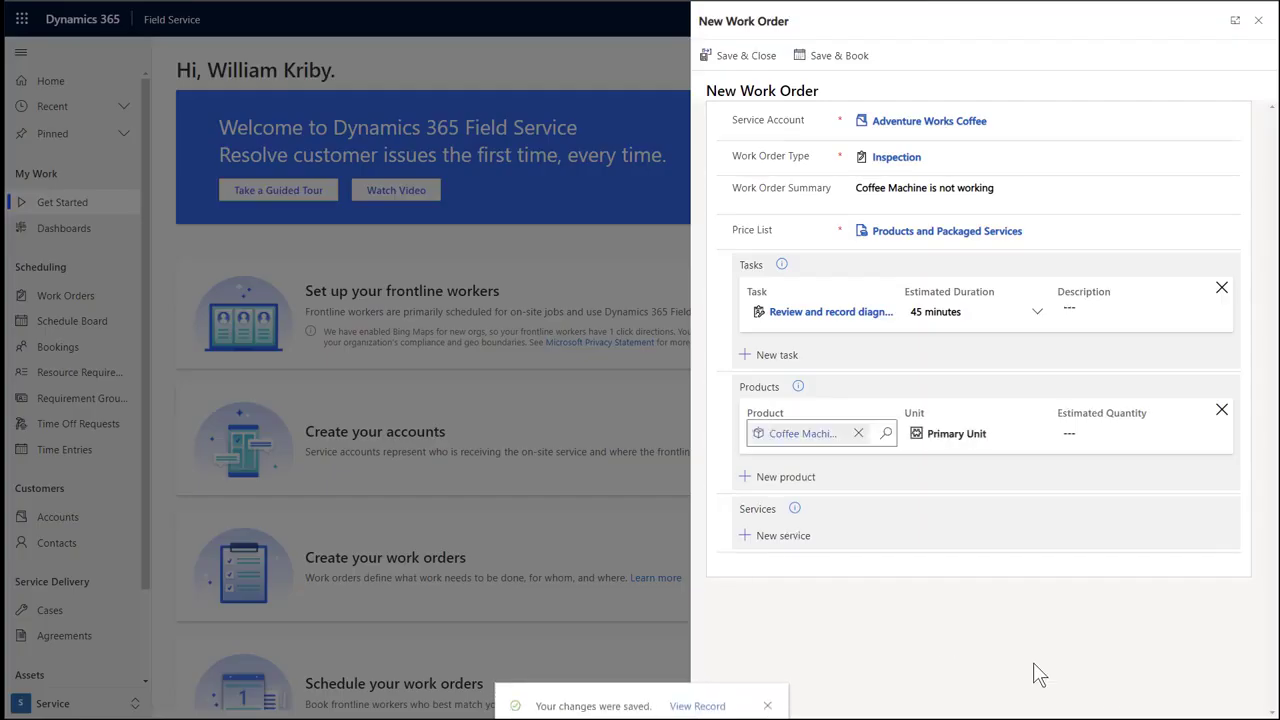
Add a service line with a new Service-type product named 'Standard Hourly Labor Charge'.
left_click(781, 539)
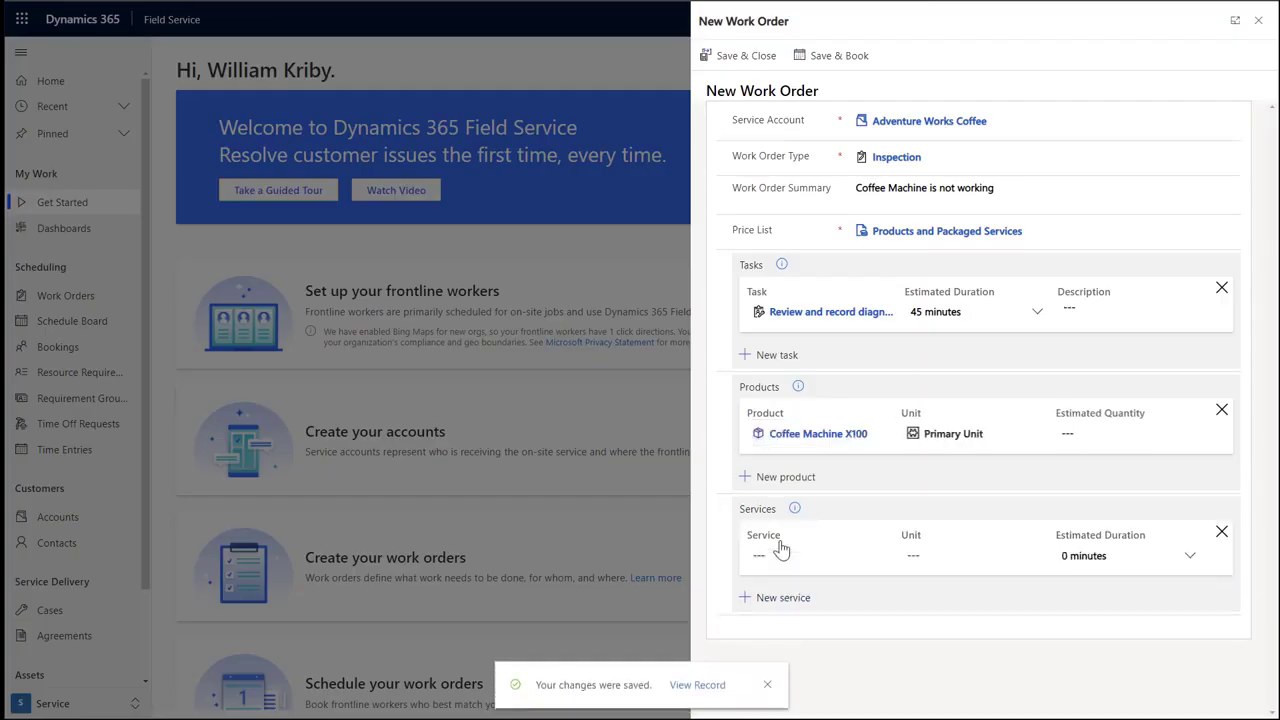
left_click(783, 556)
left_click(833, 618)
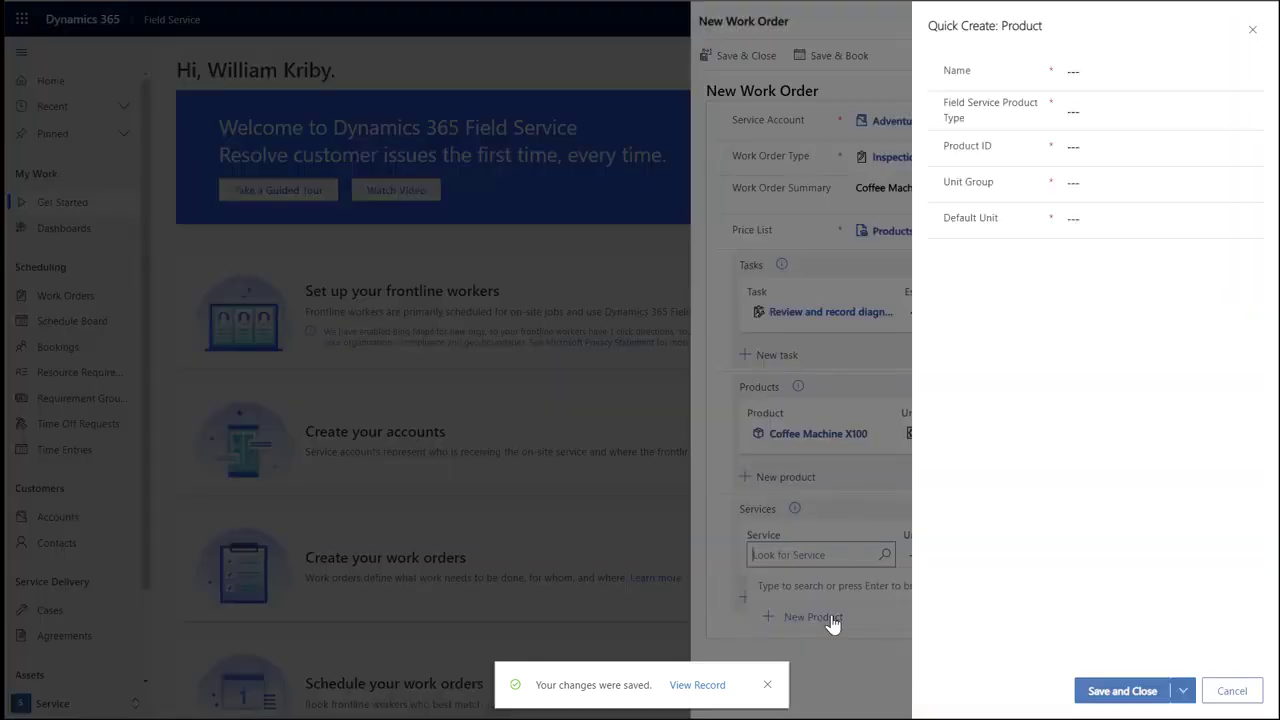
left_click(1090, 70)
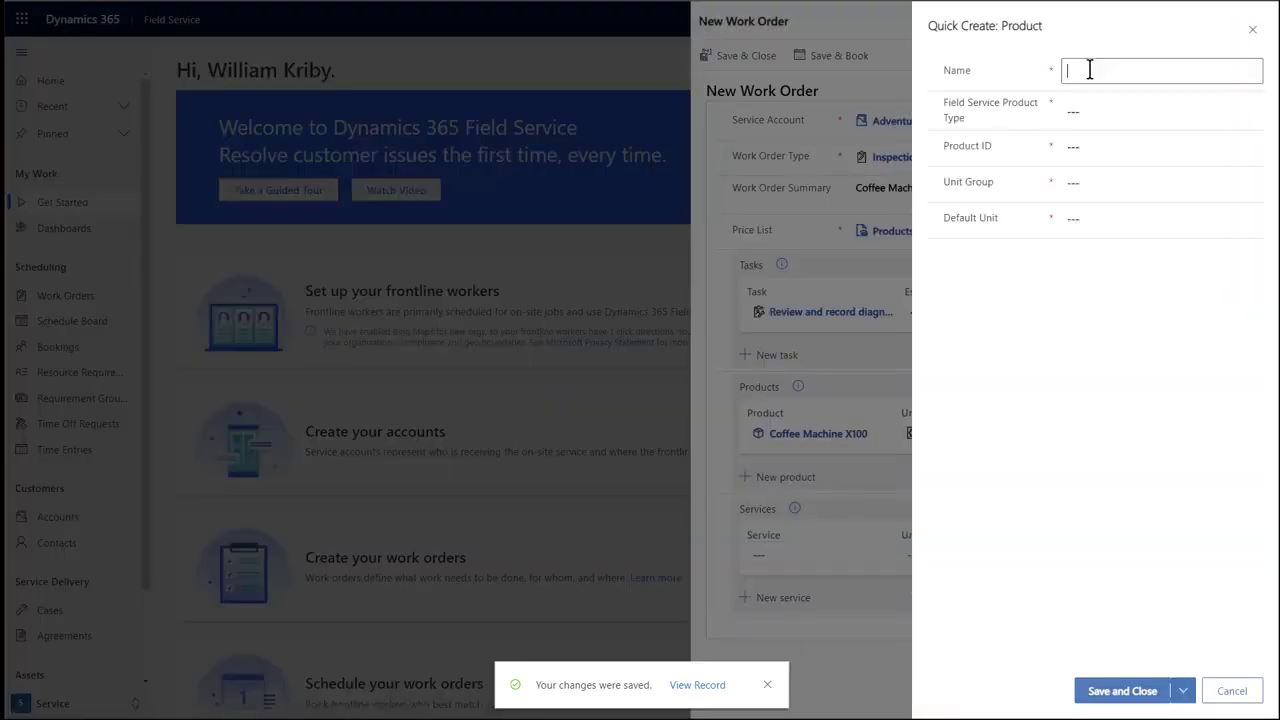
type("Standard ")
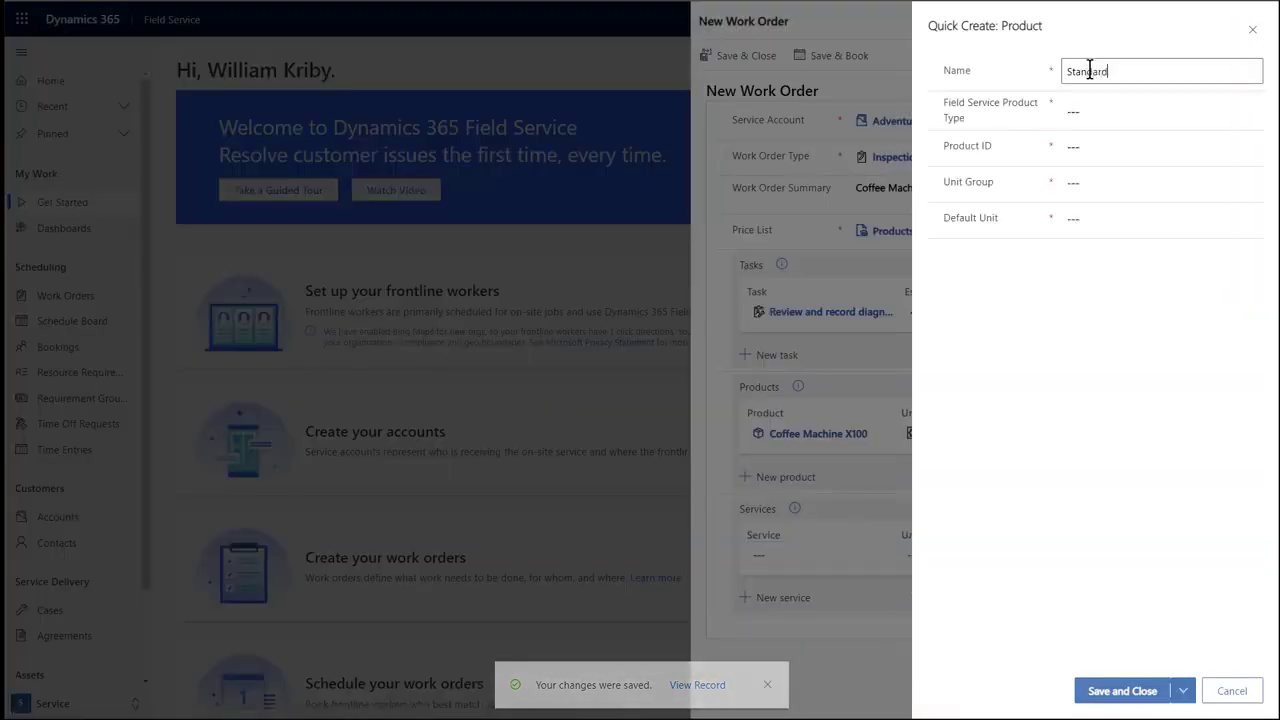
type("Hourly ")
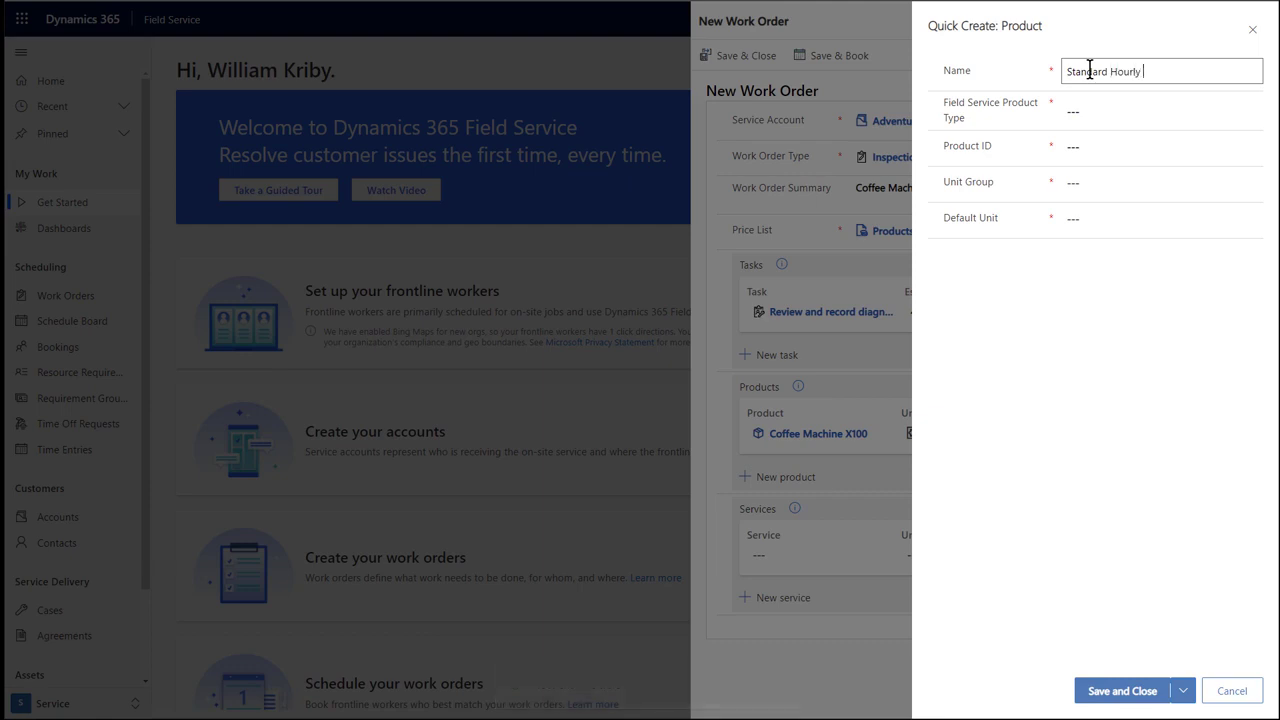
type("Labor Charge")
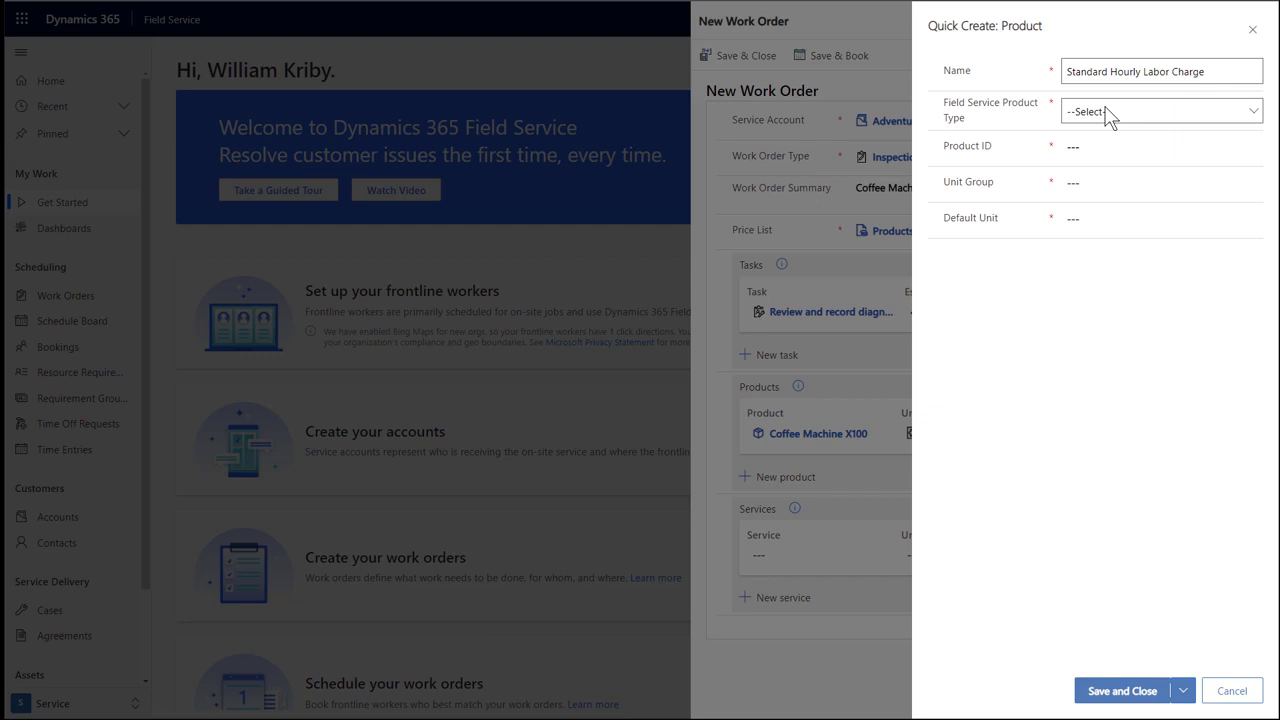
left_click(1108, 114)
left_click(1136, 202)
Give the service ID SHLC, unit group Default Unit, default unit Primary Unit, and save it.
left_click(1114, 150)
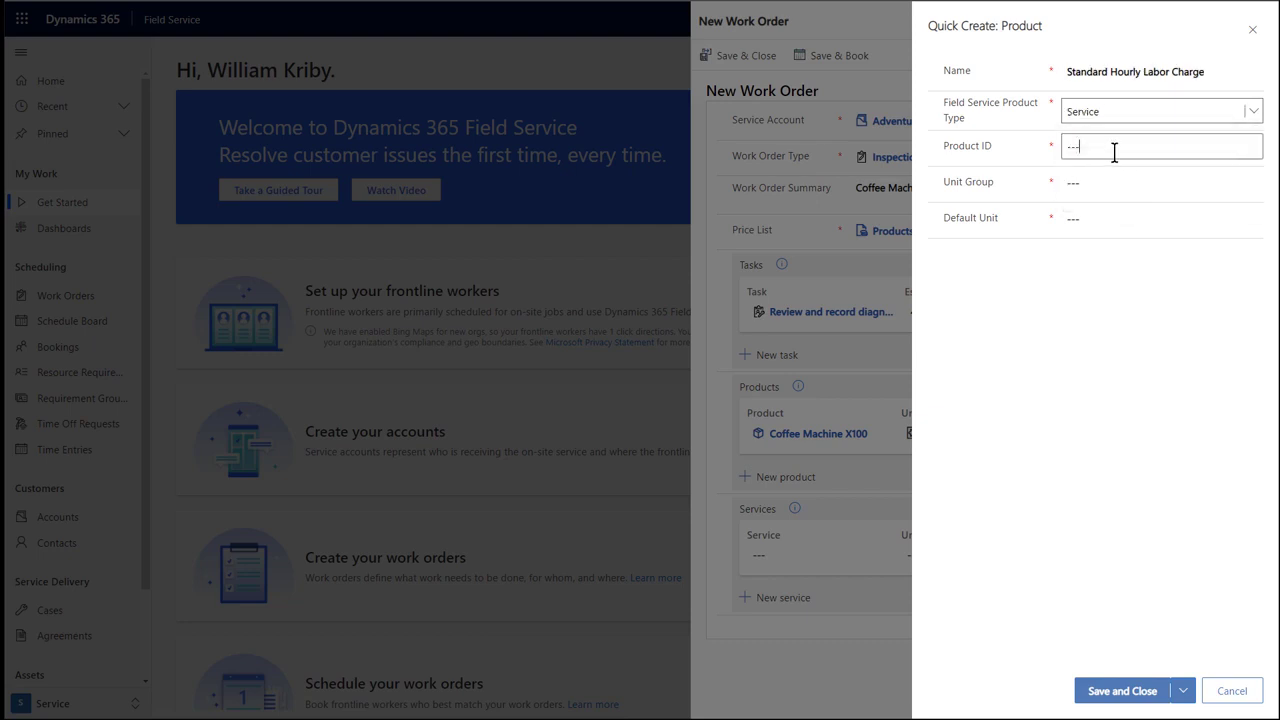
type("S")
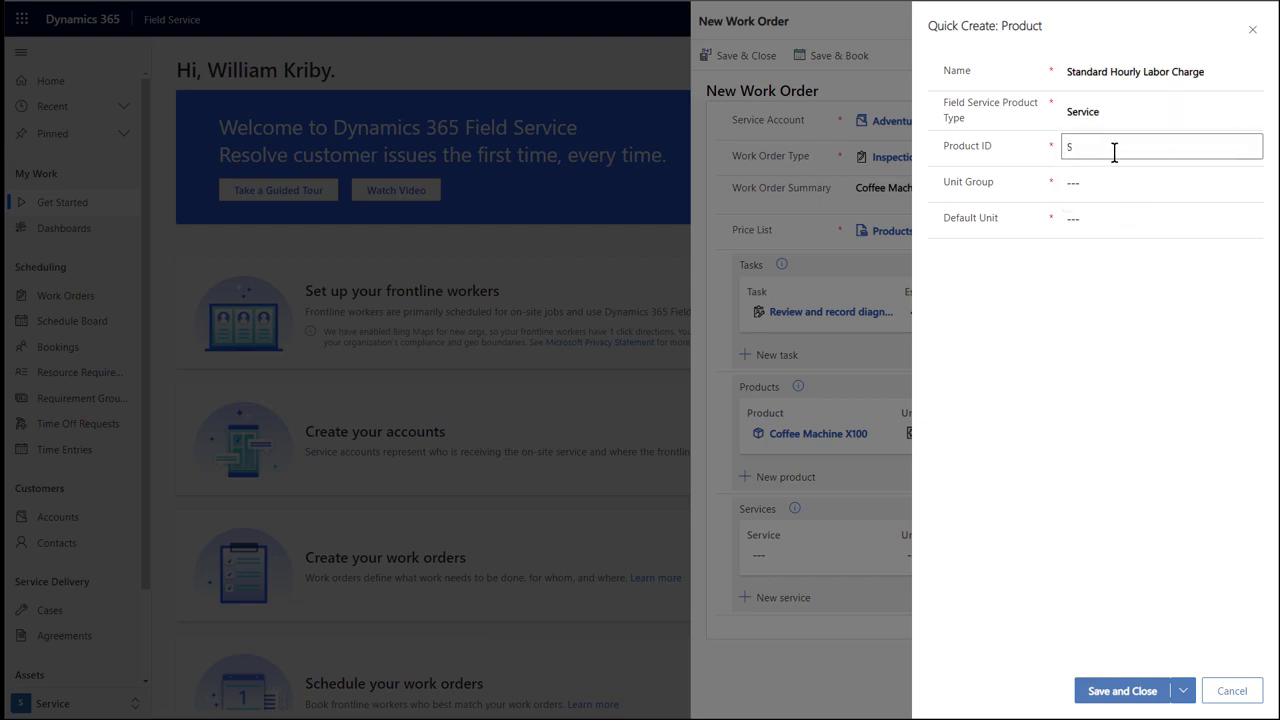
type("HLC")
left_click(1092, 176)
type("d")
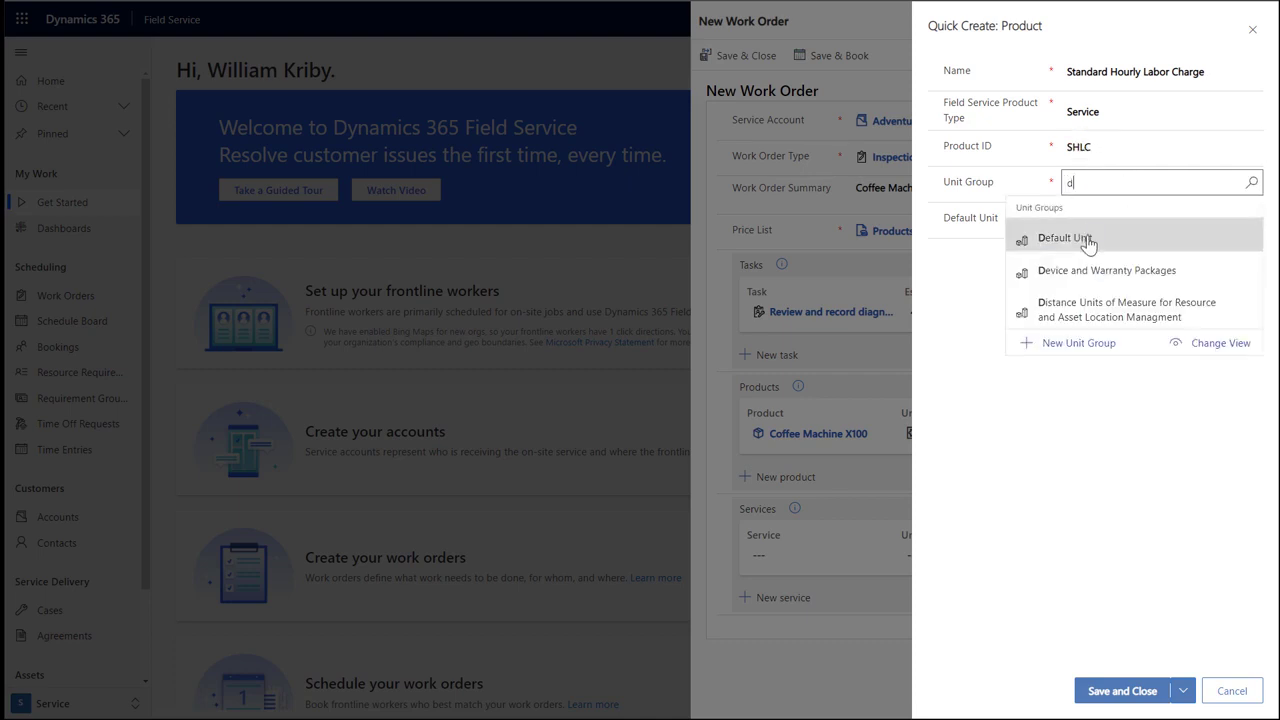
left_click(1082, 242)
left_click(1094, 218)
type("p")
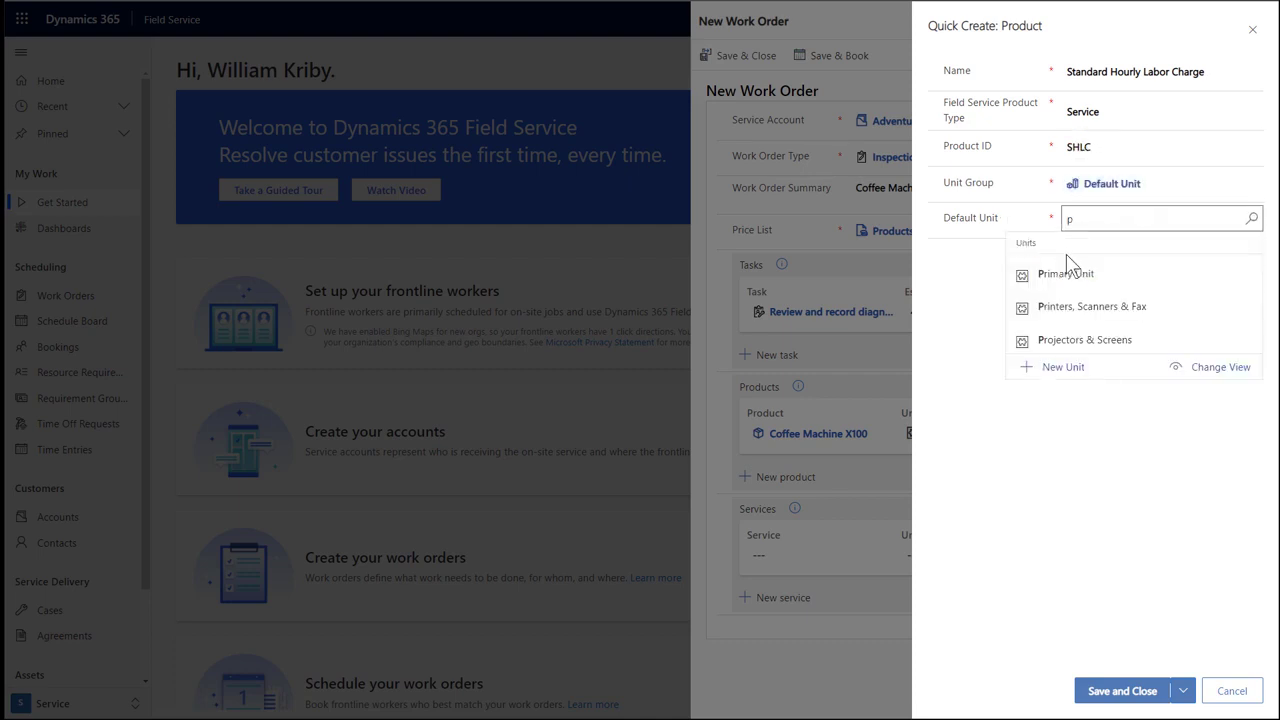
left_click(1068, 273)
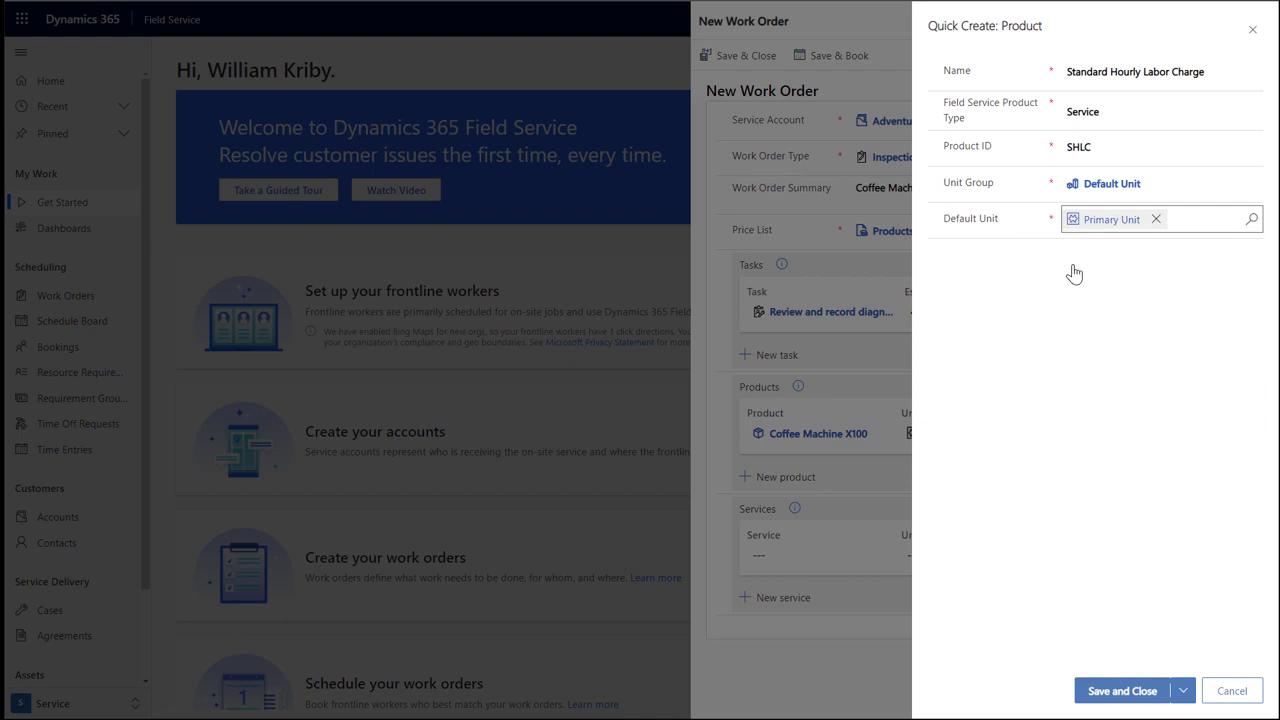
left_click(1132, 689)
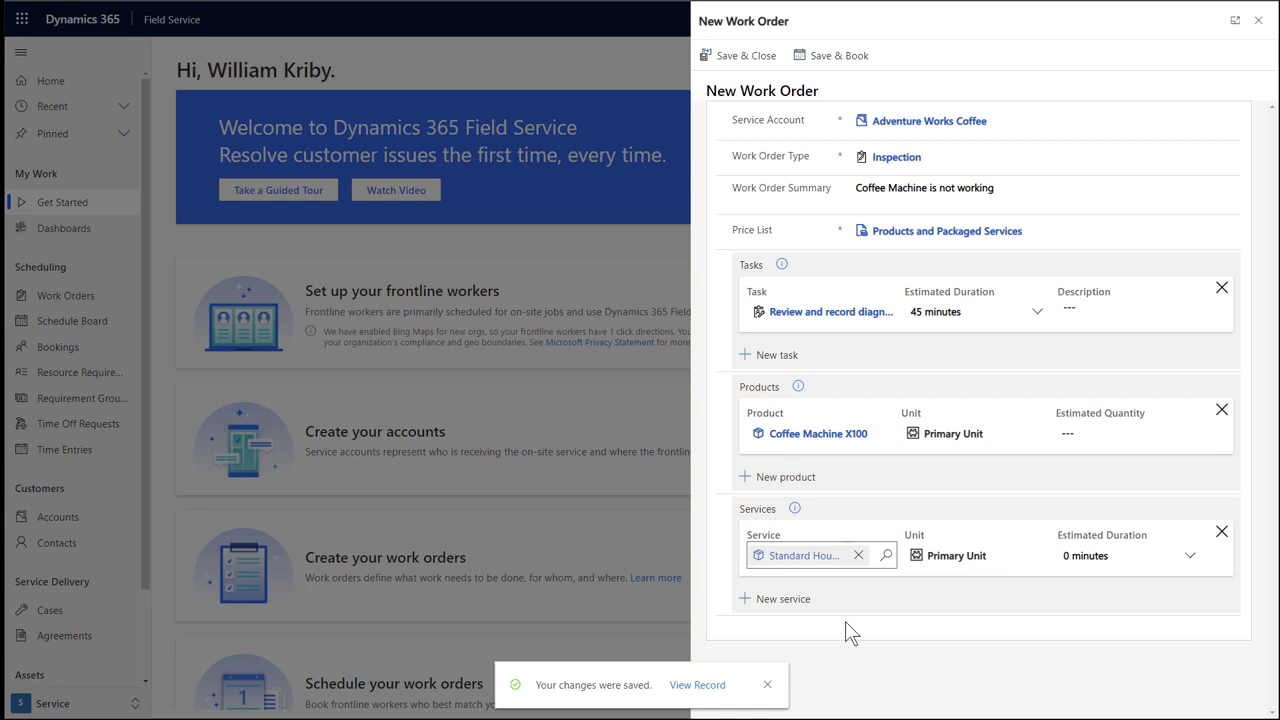
Save the Adventure Works Coffee work order and open the Schedule Board from Get Started.
left_click(752, 62)
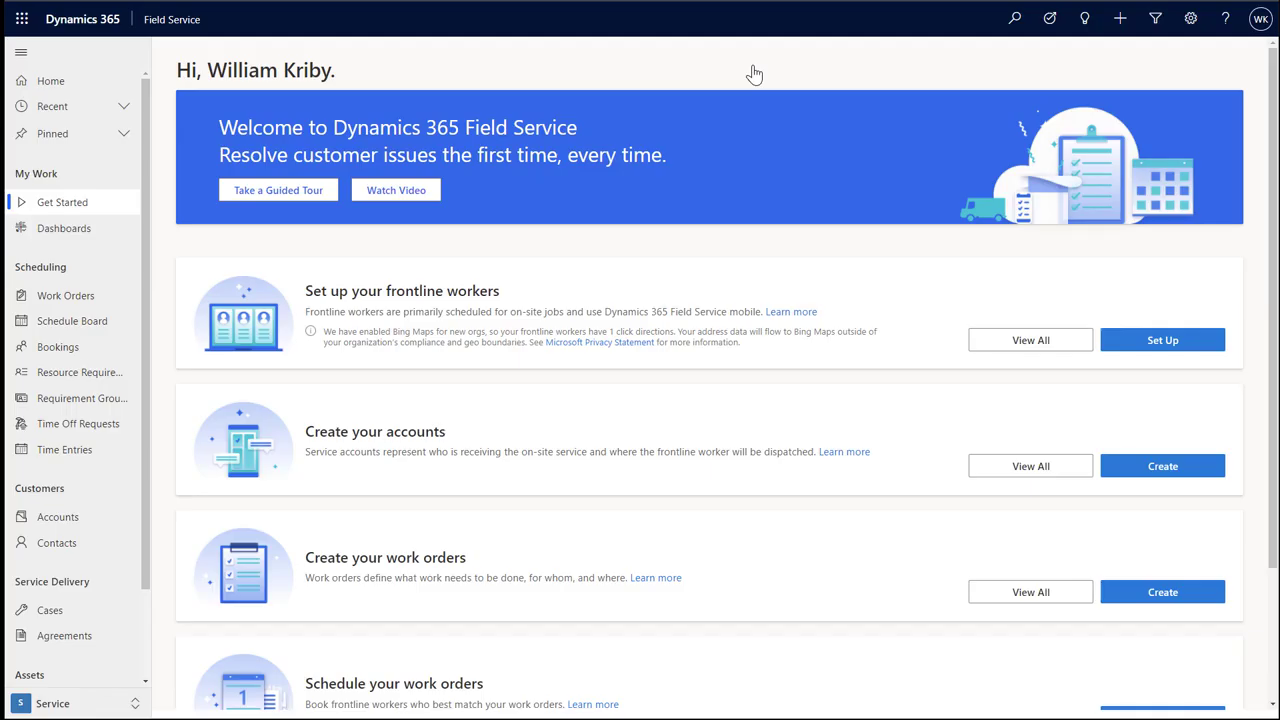
scroll(920, 370, "down", 1)
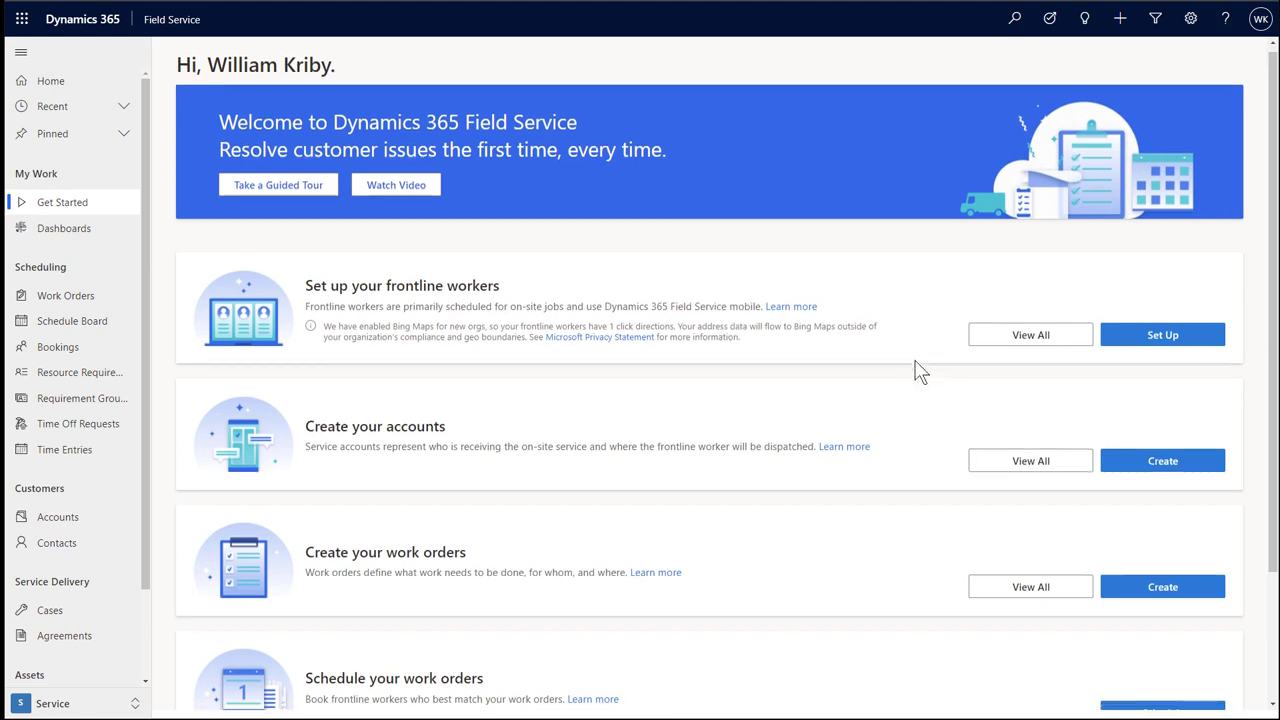
scroll(920, 370, "down", 2)
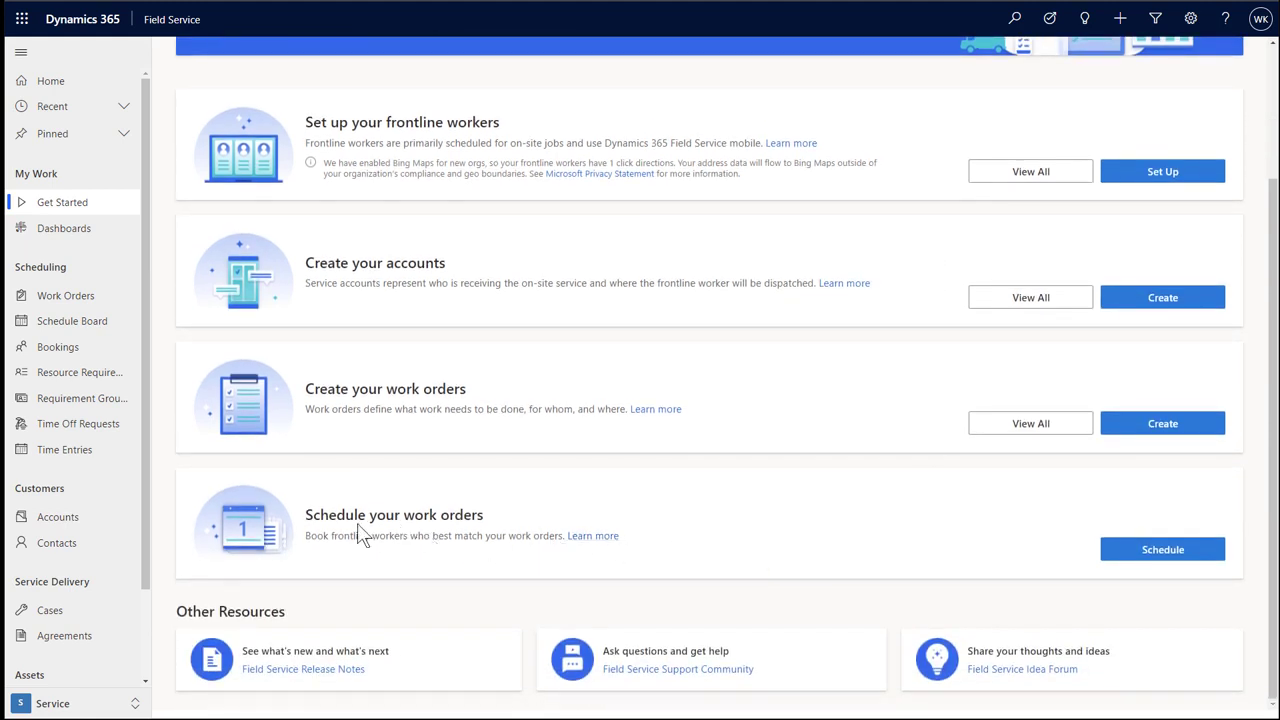
left_click(1162, 550)
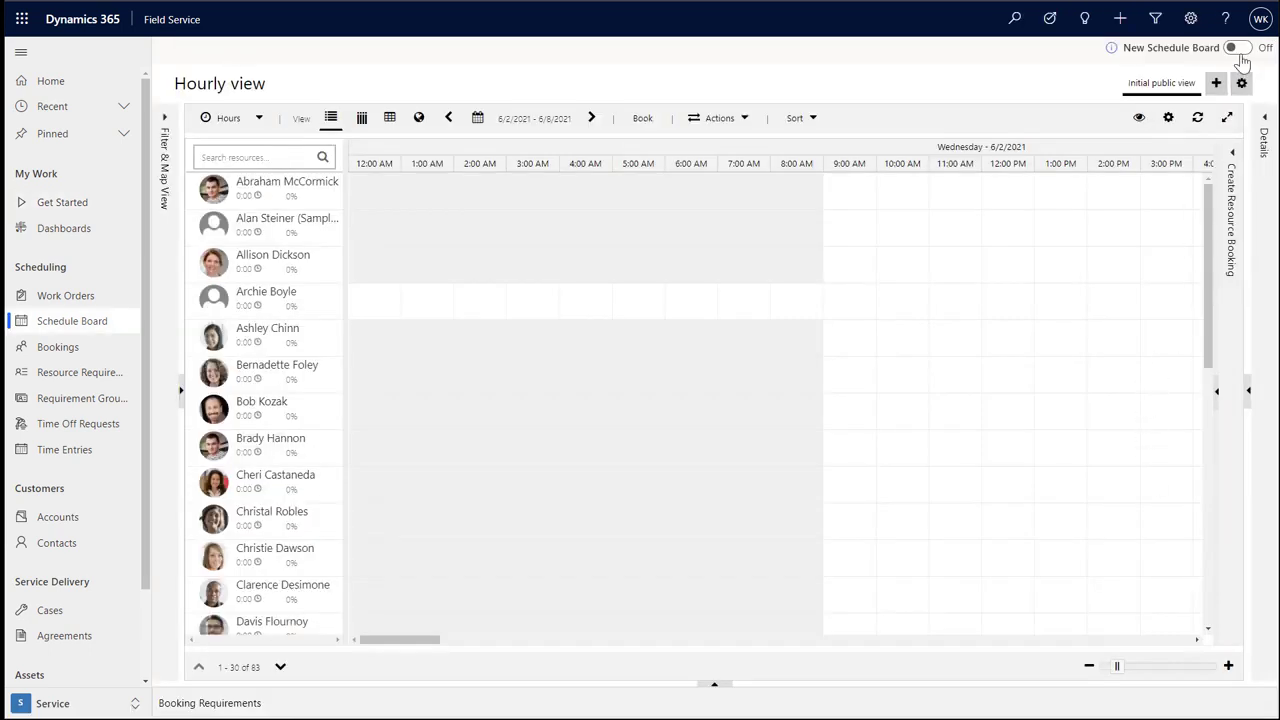
Switch to the new Schedule Board and book requirement 00001 onto the fourth resource's row.
left_click(1237, 48)
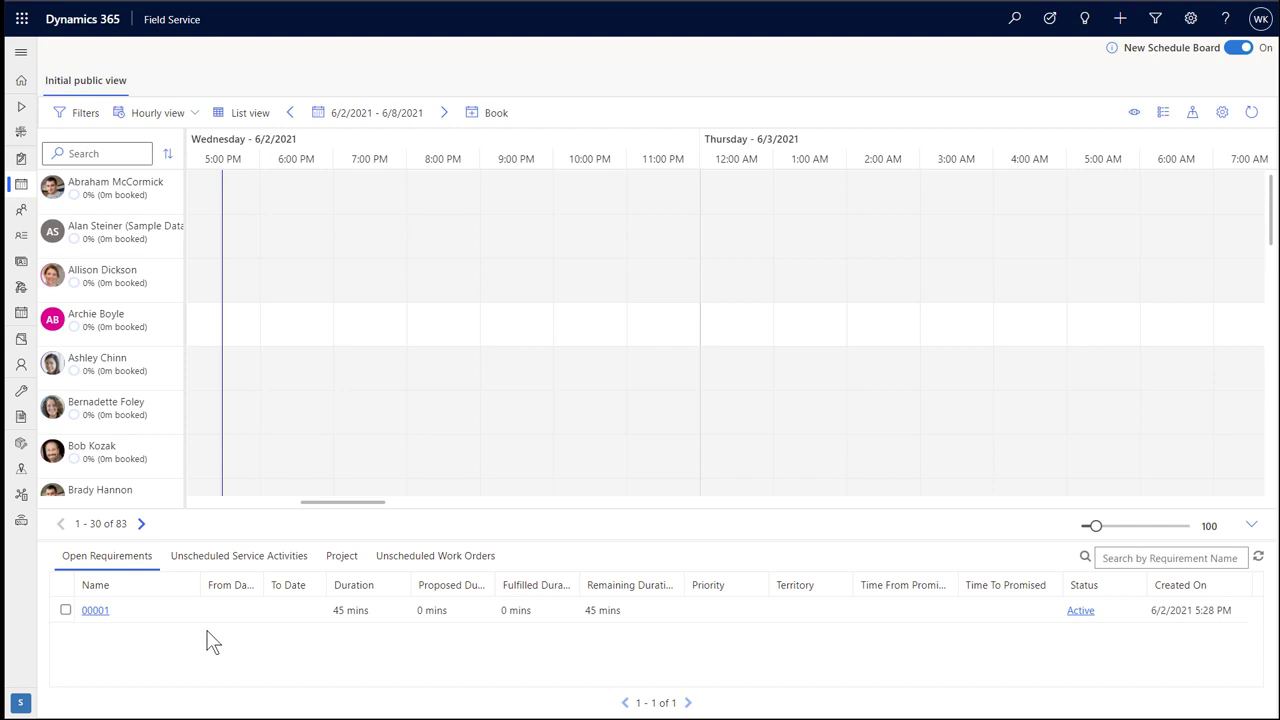
left_click_drag(180, 617, 248, 330)
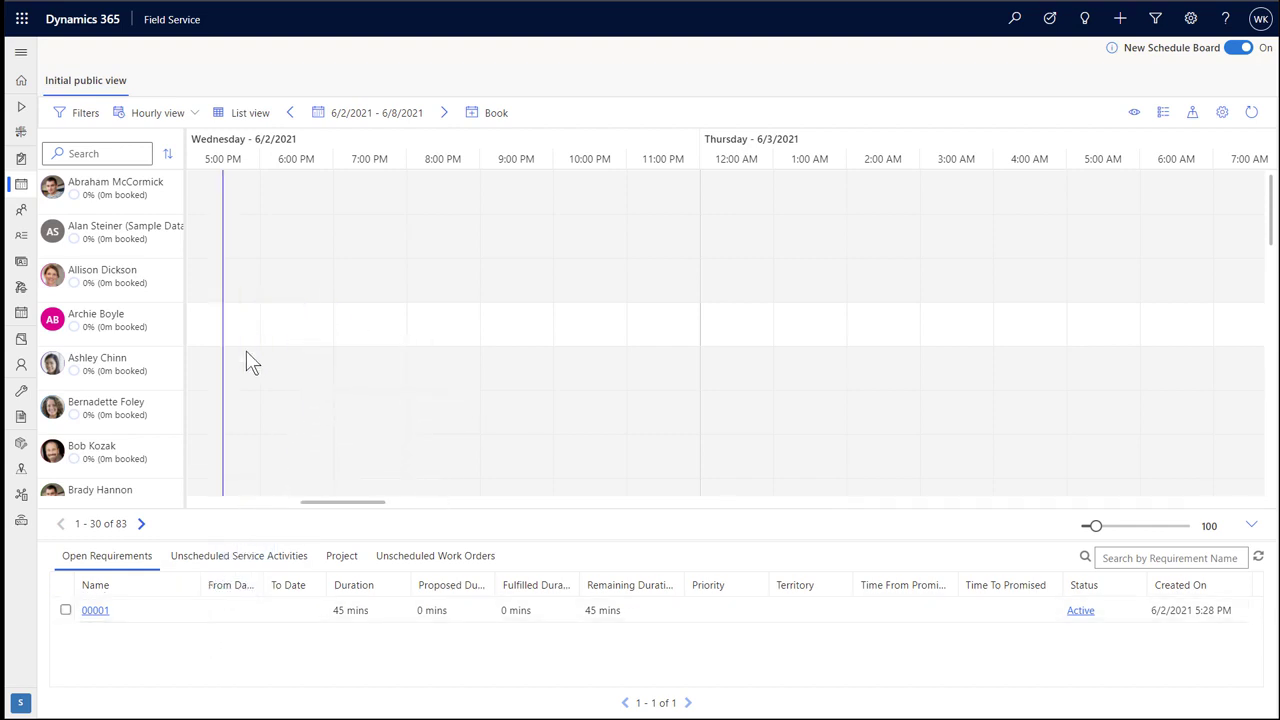
mouse_move(274, 336)
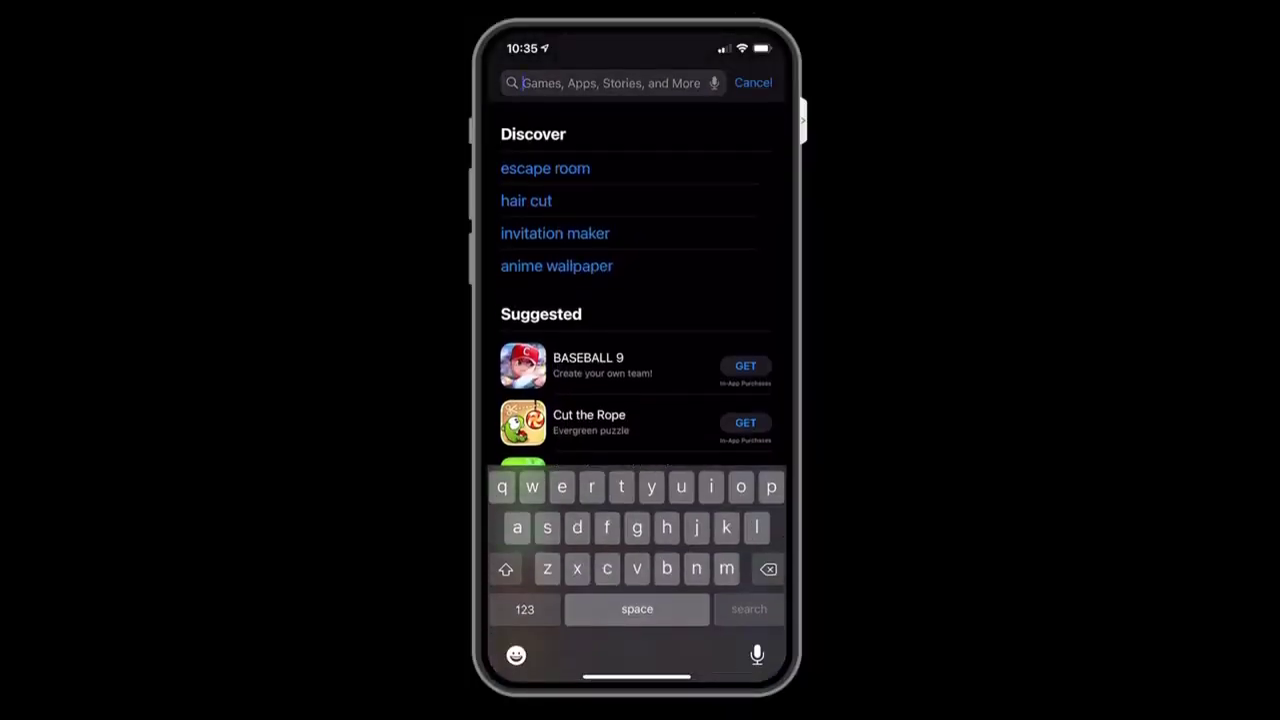
Search the App Store for 'field service dynamics 365' and open the Field Service (Dynamics 365) app.
type("field")
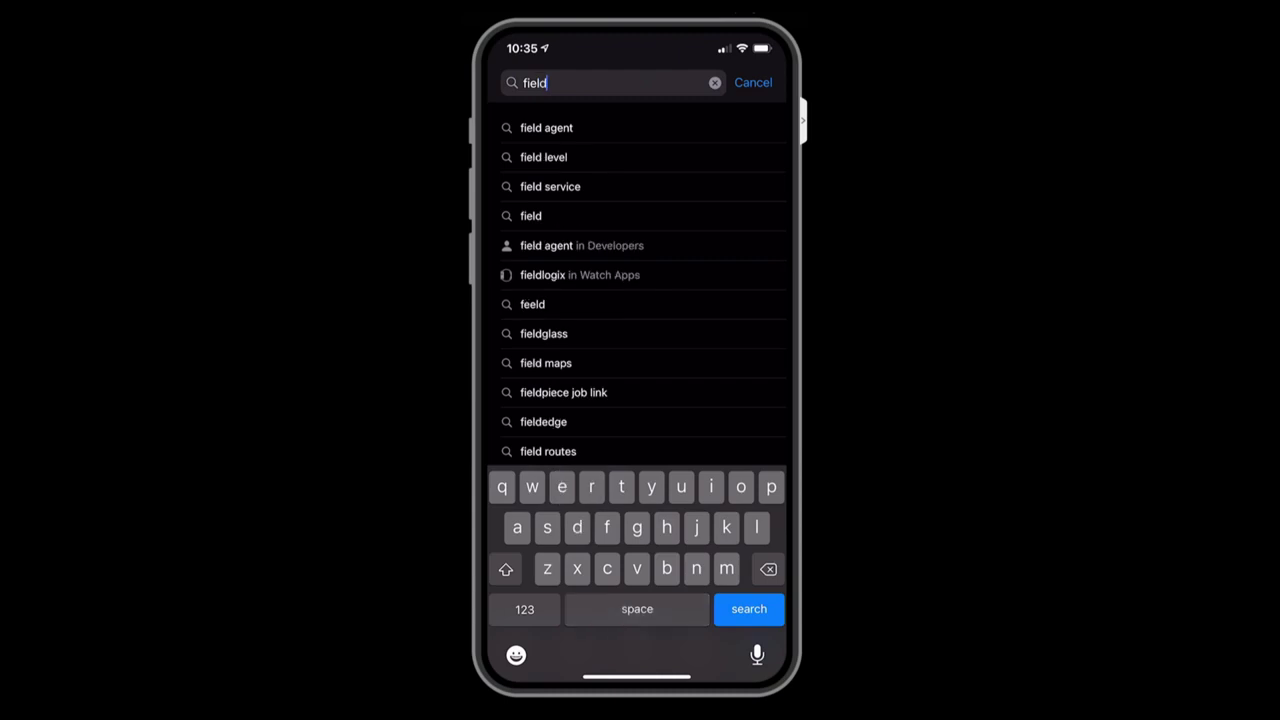
type(" servic")
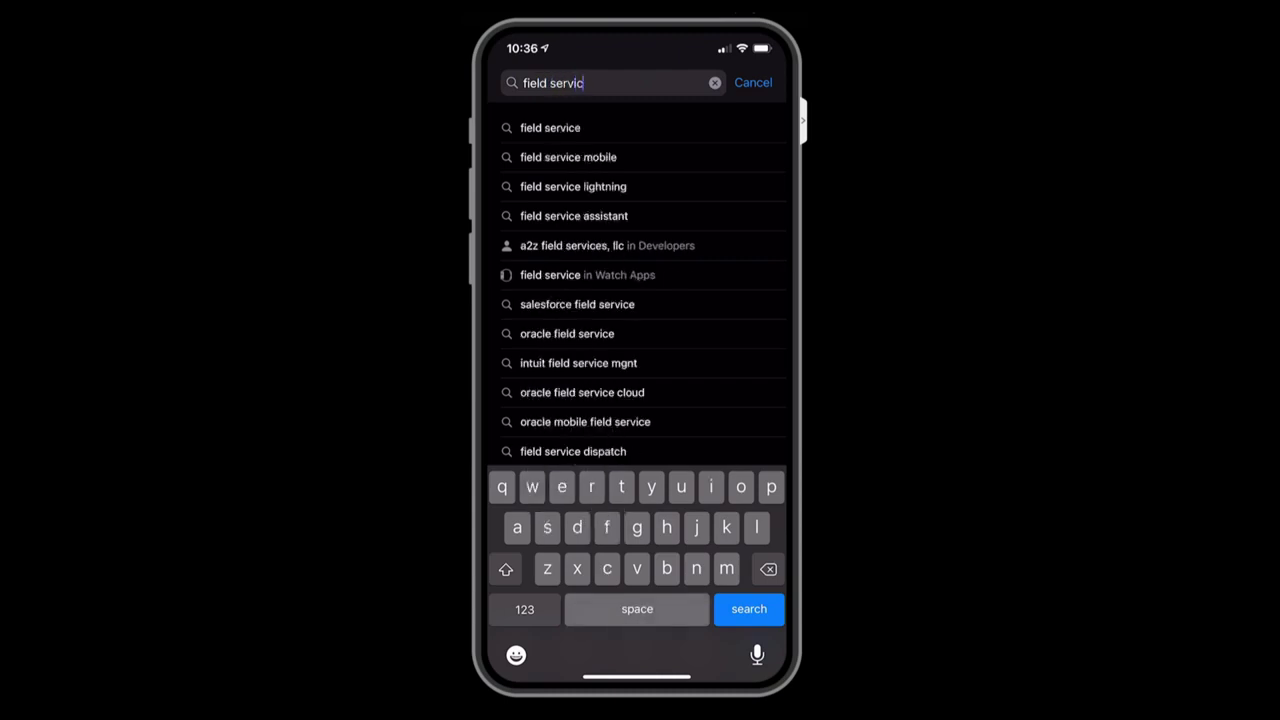
type("e dynam")
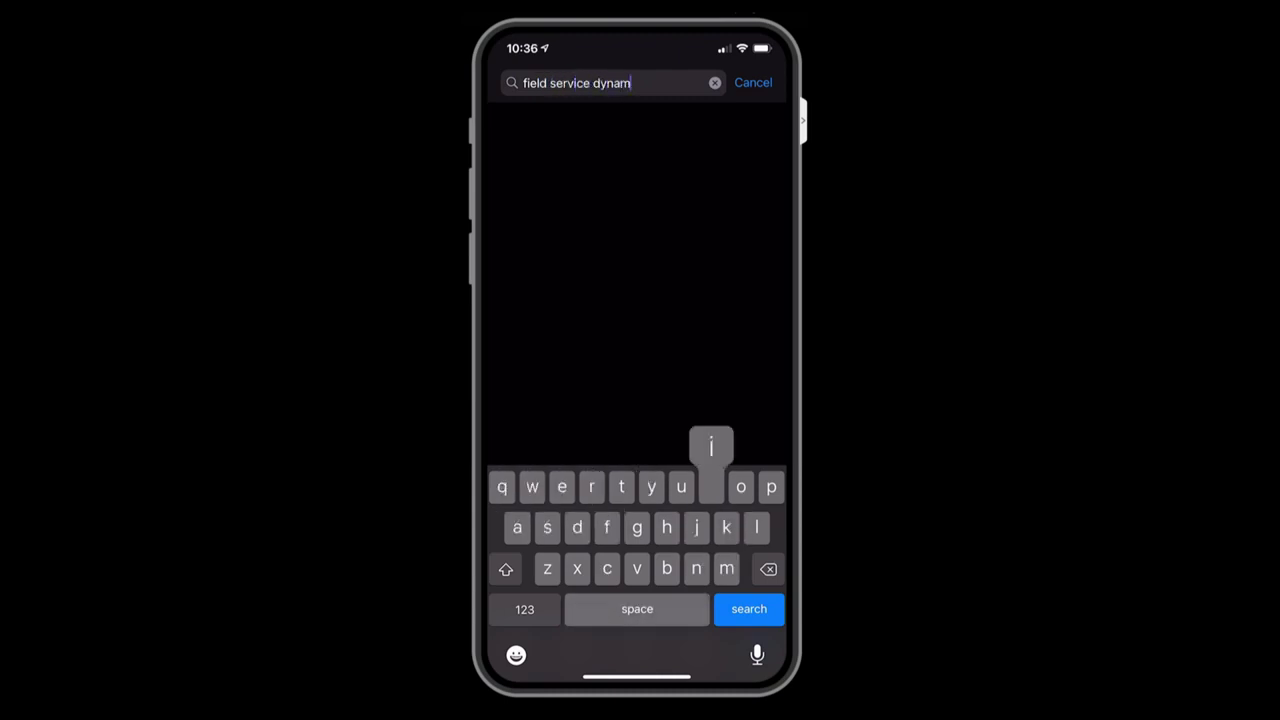
type("ics 365")
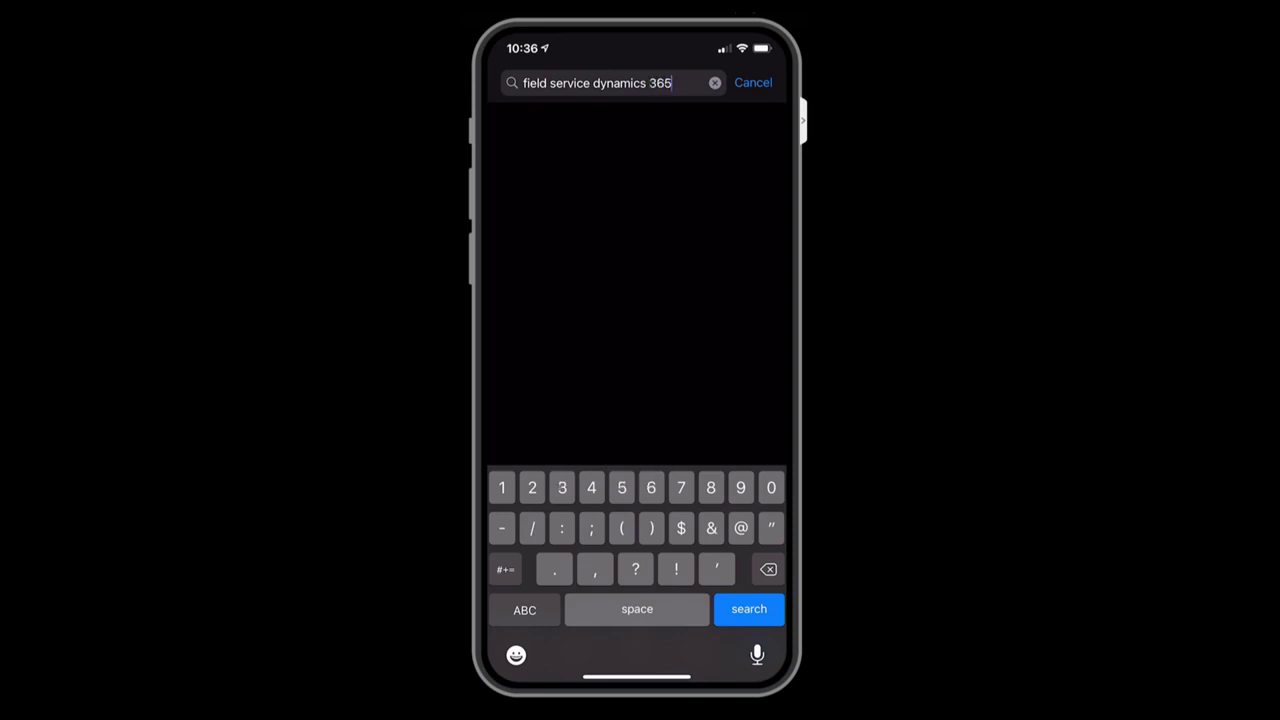
key("Return")
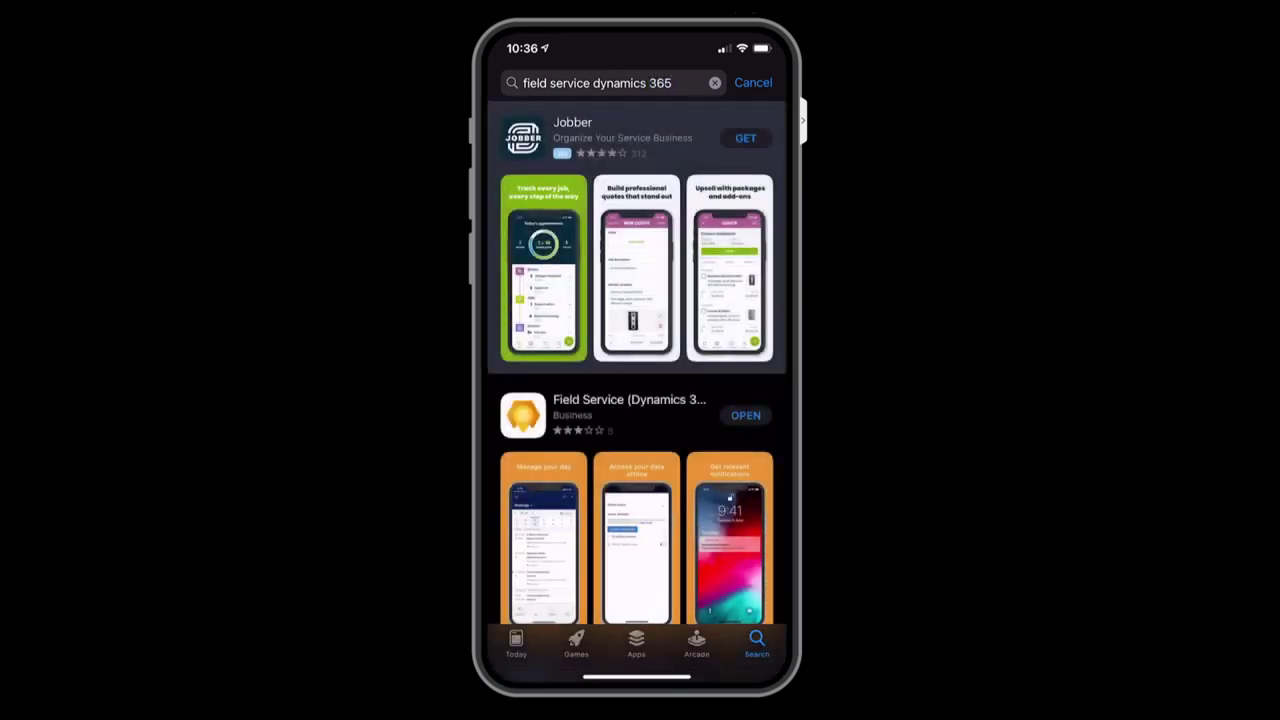
scroll(636, 390, "down", 3)
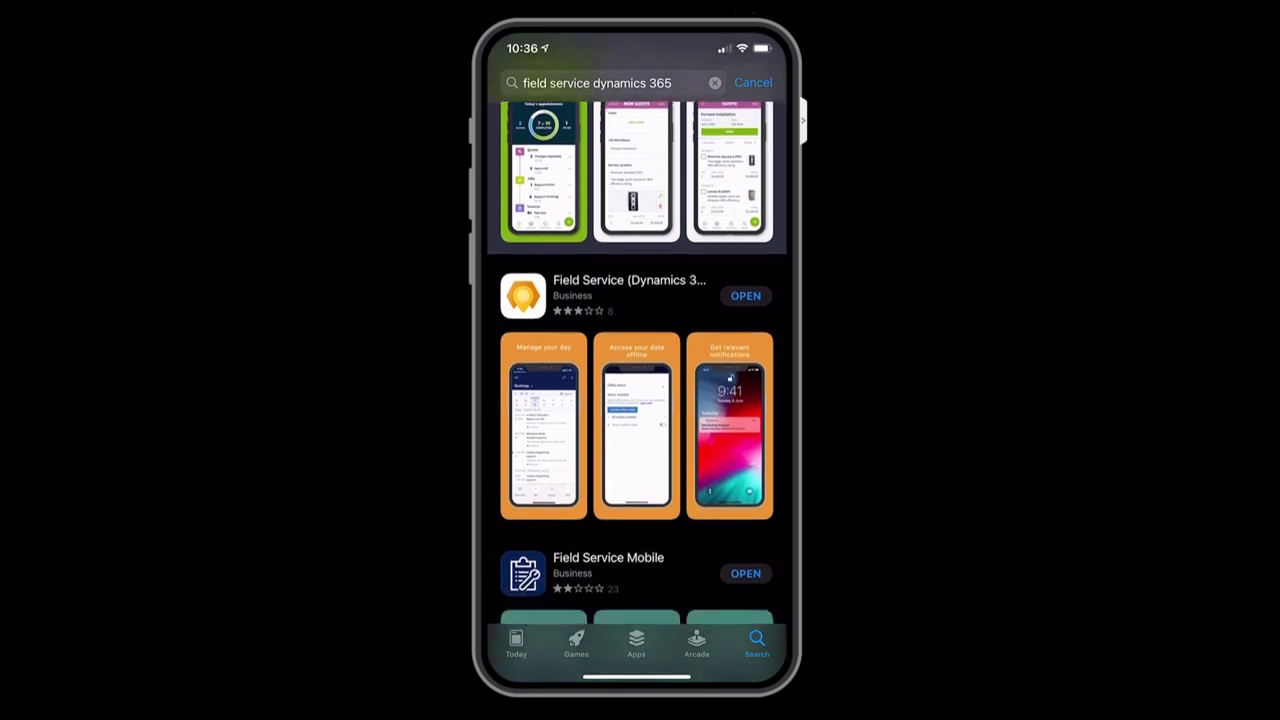
left_click(745, 295)
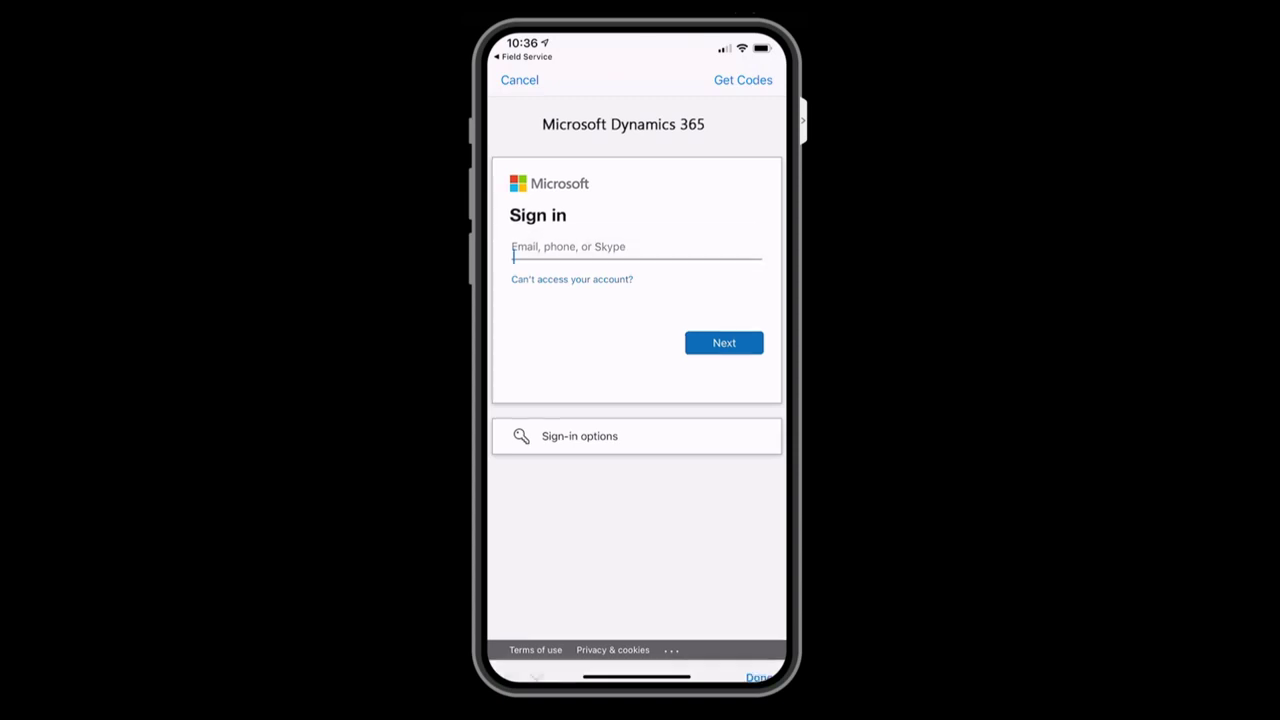
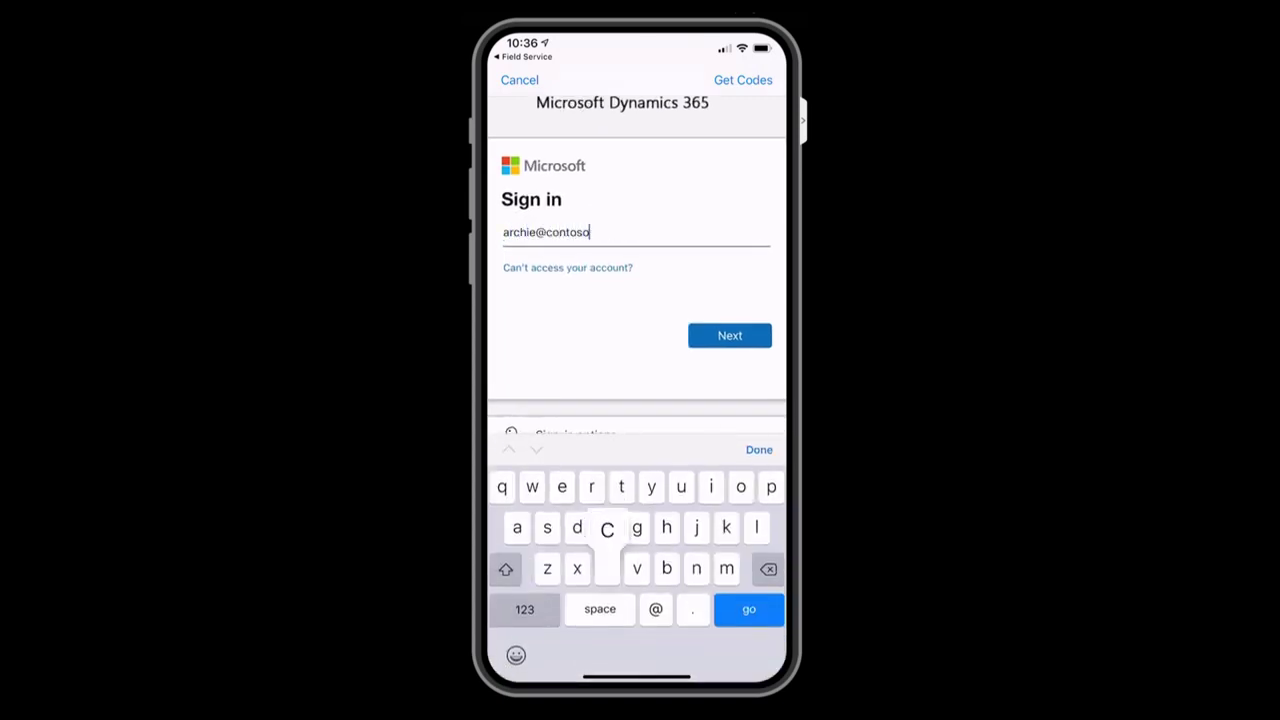
Sign in to the mobile app with the technician's work e-mail and password.
left_click(729, 335)
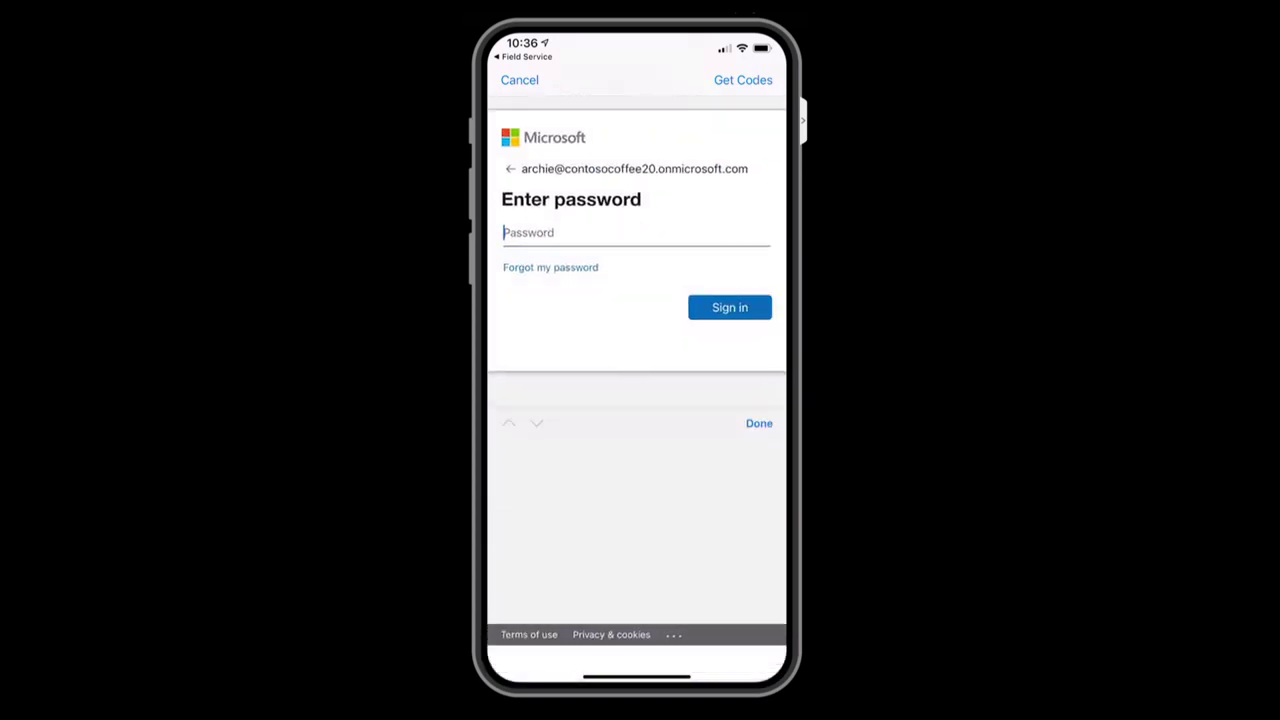
type("••••••••••")
left_click(729, 306)
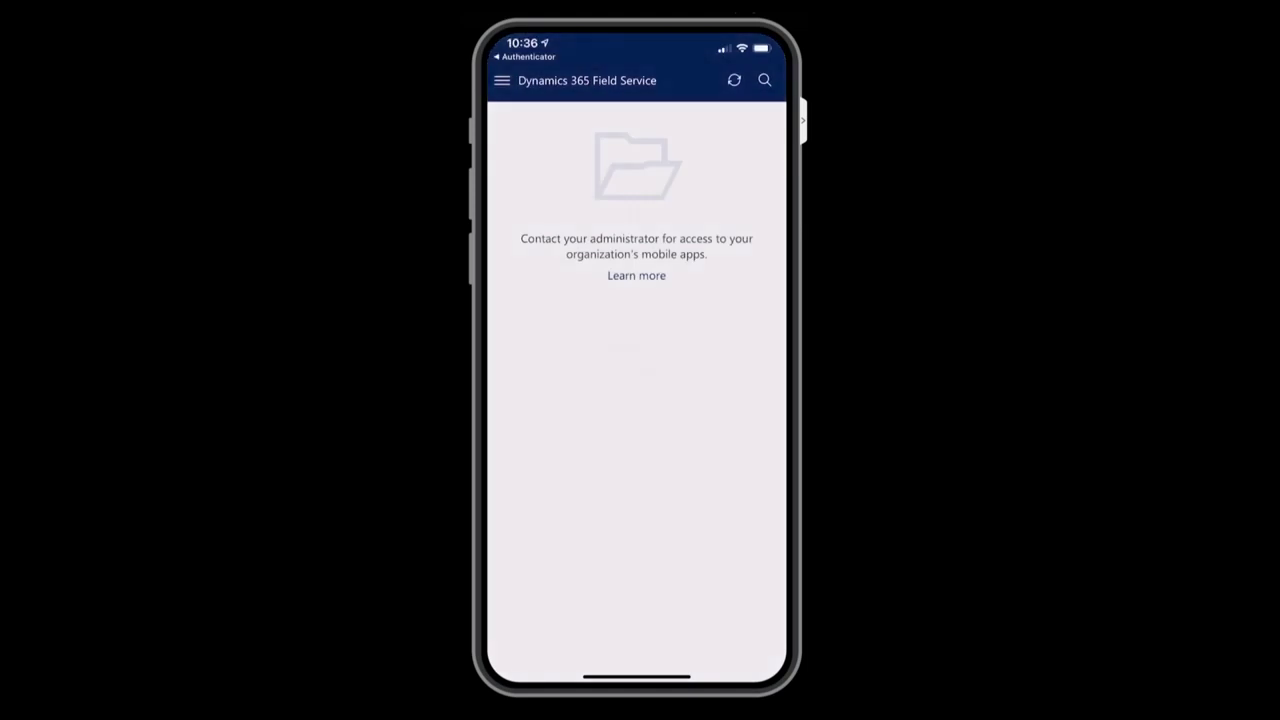
Turn on and confirm Show non-production apps in the account settings panel, then close it.
left_click(502, 80)
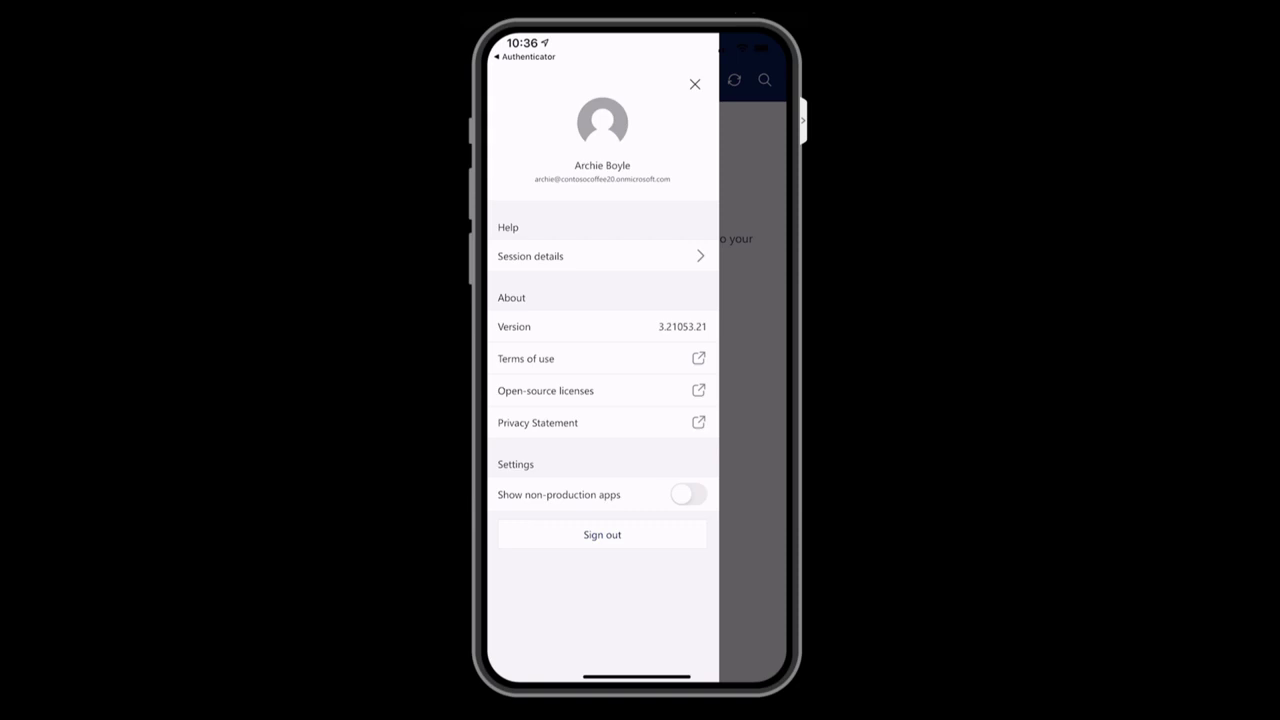
left_click(688, 494)
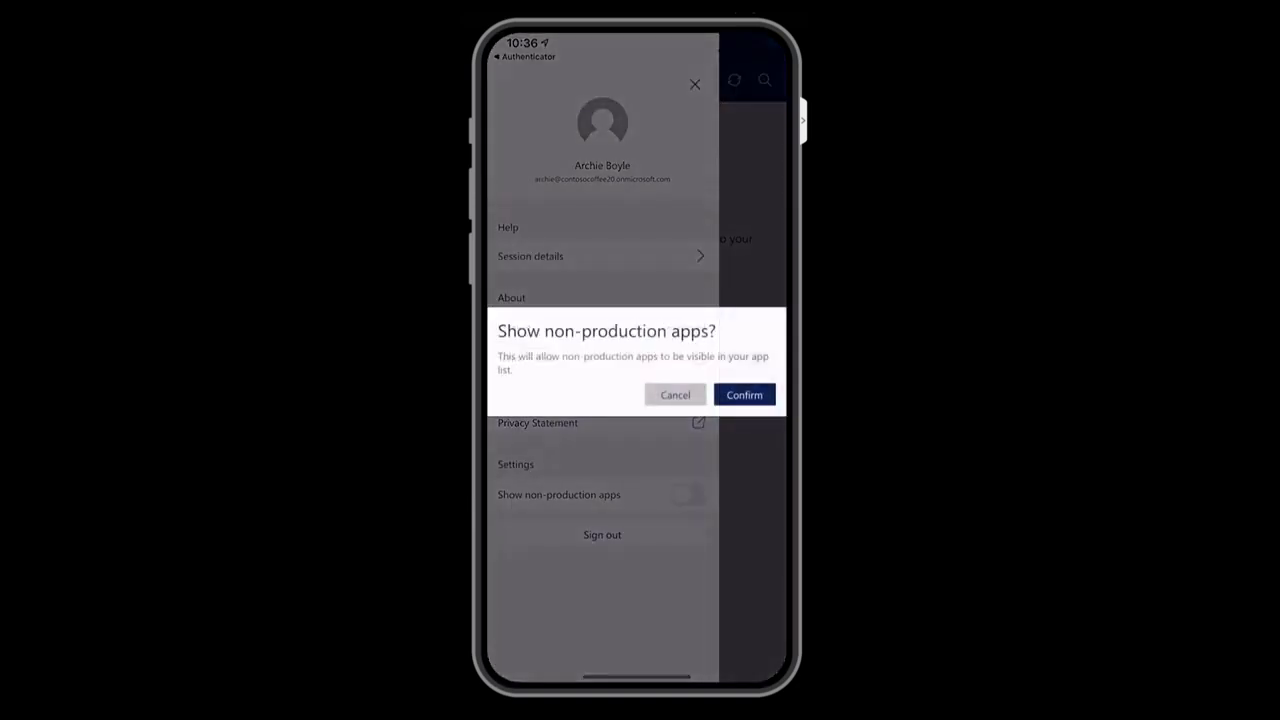
left_click(744, 395)
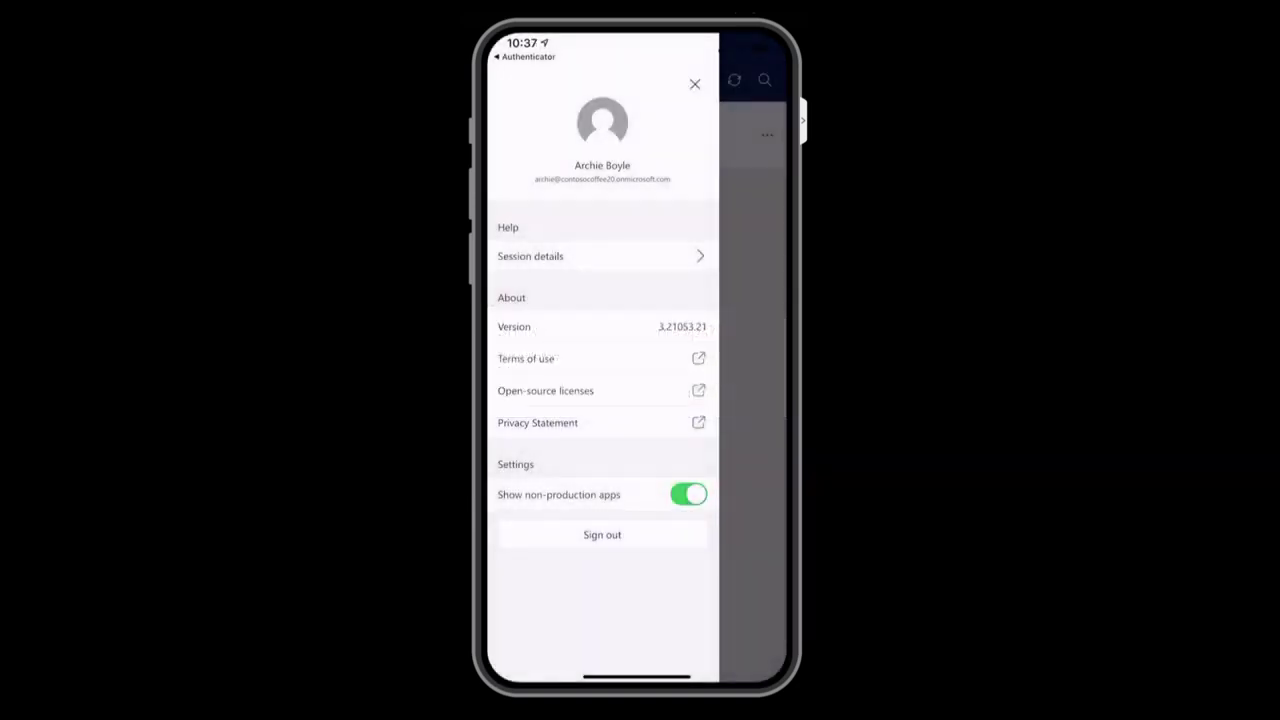
left_click(695, 84)
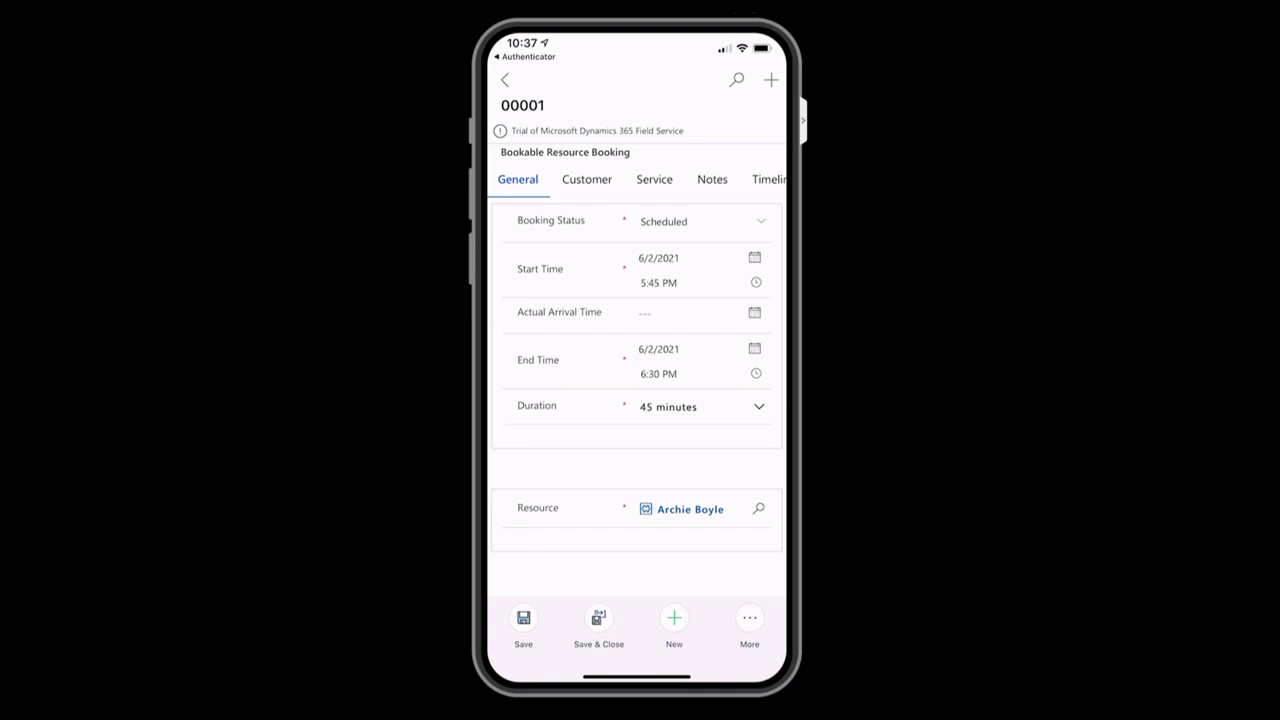
Check off the diagnostic codes task and the labor charge service, record 1 hour used, and view Notes.
left_click(587, 179)
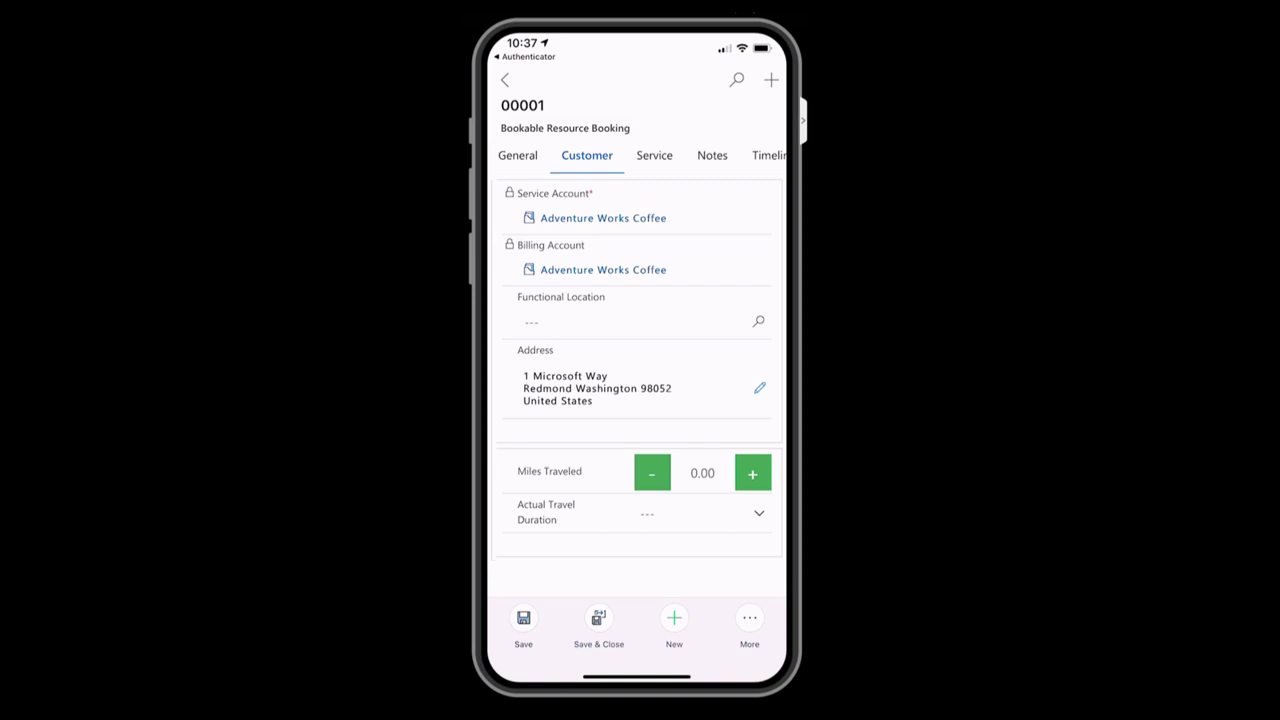
left_click(654, 155)
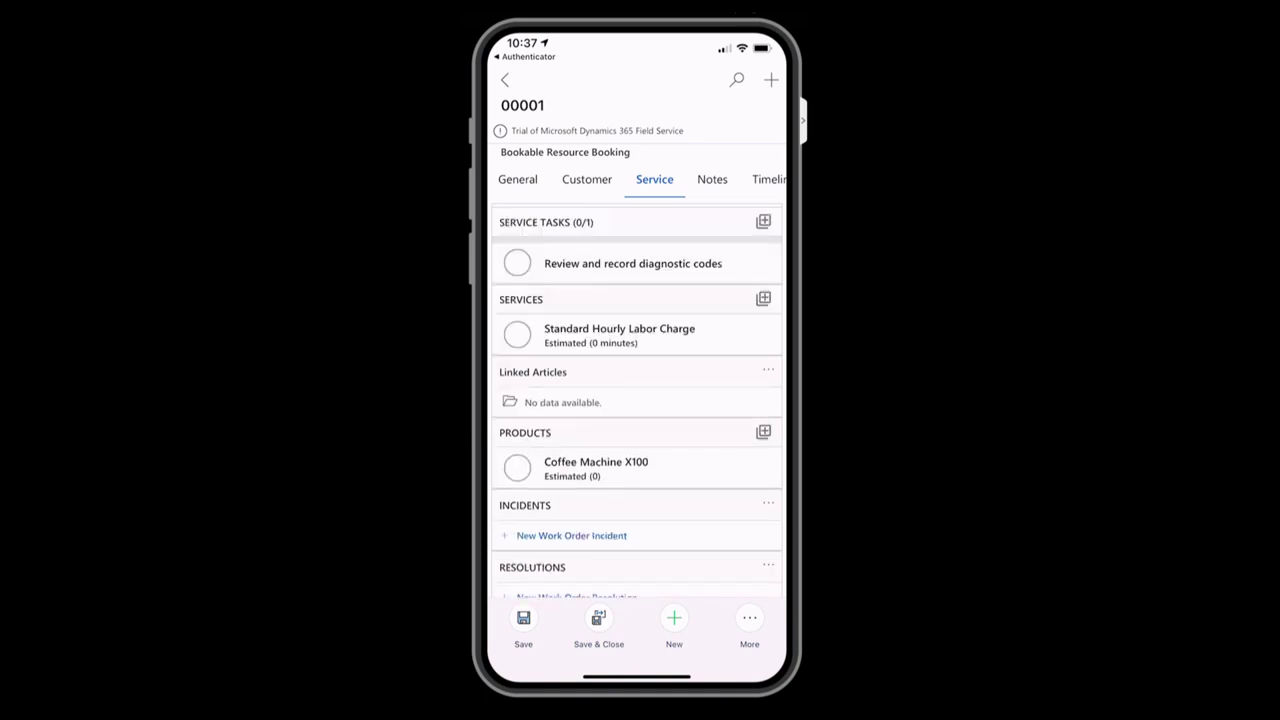
left_click(517, 239)
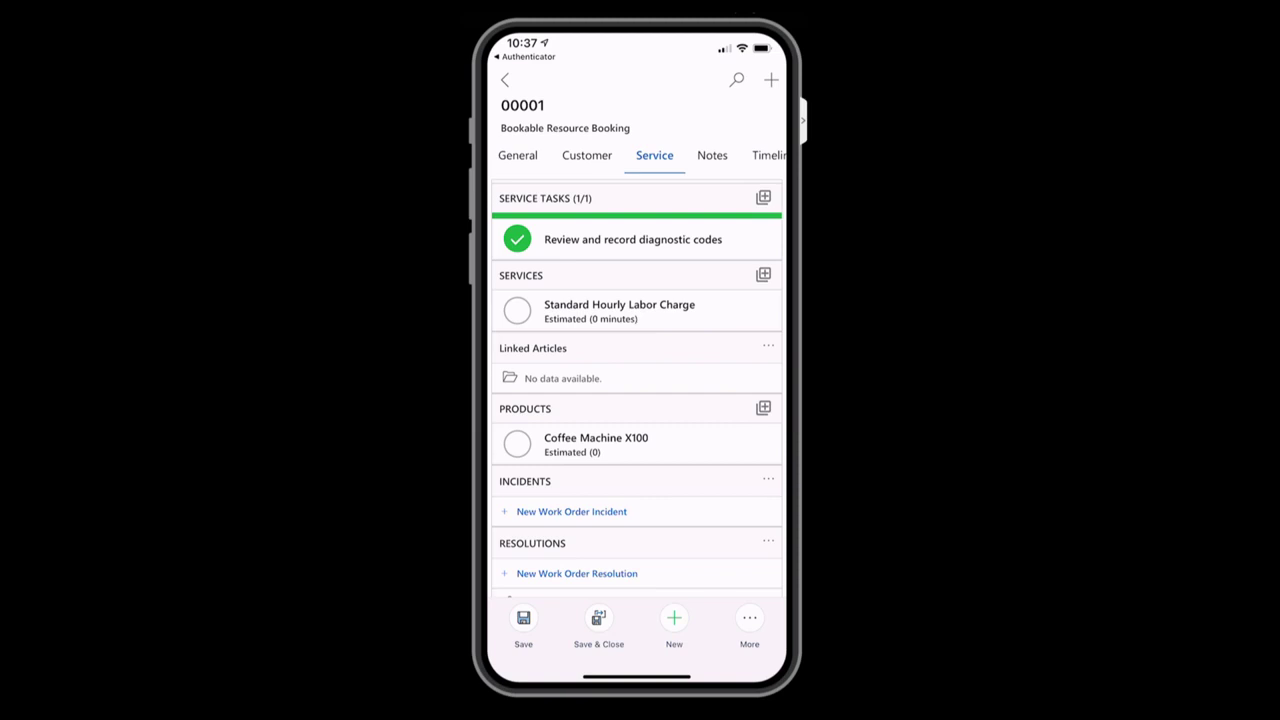
left_click(517, 310)
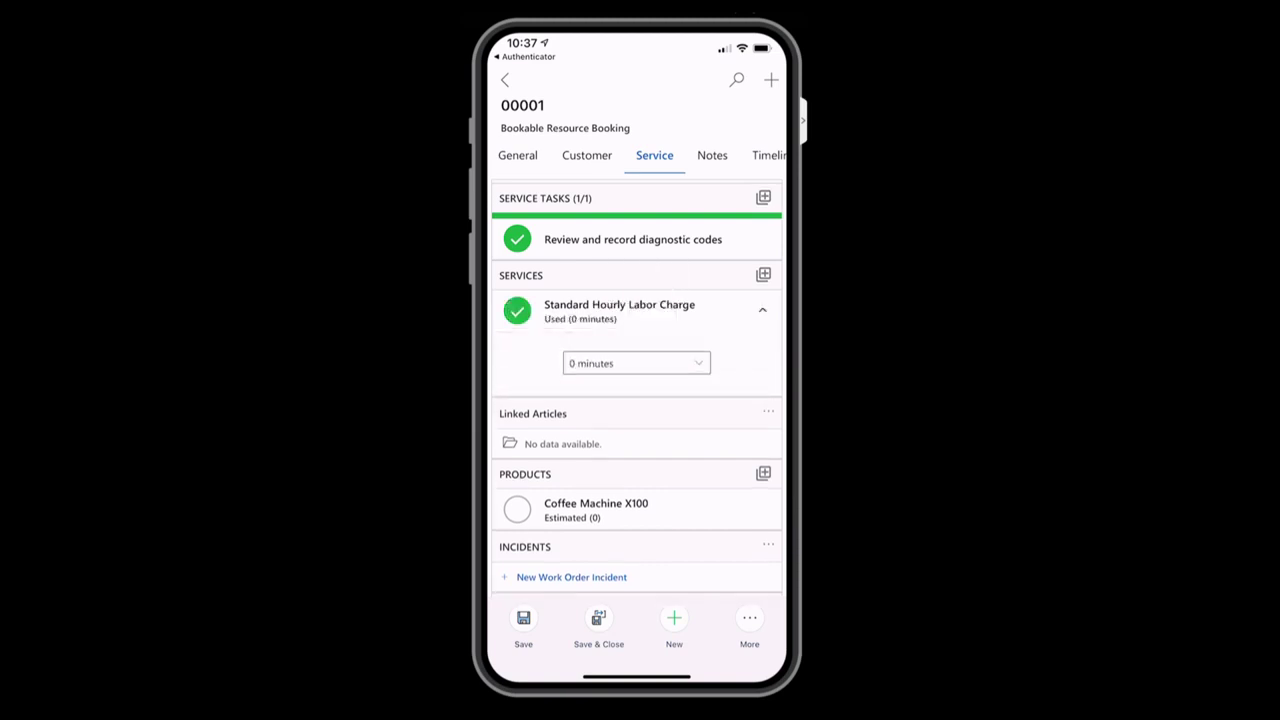
left_click(636, 363)
scroll(636, 445, "down", 2)
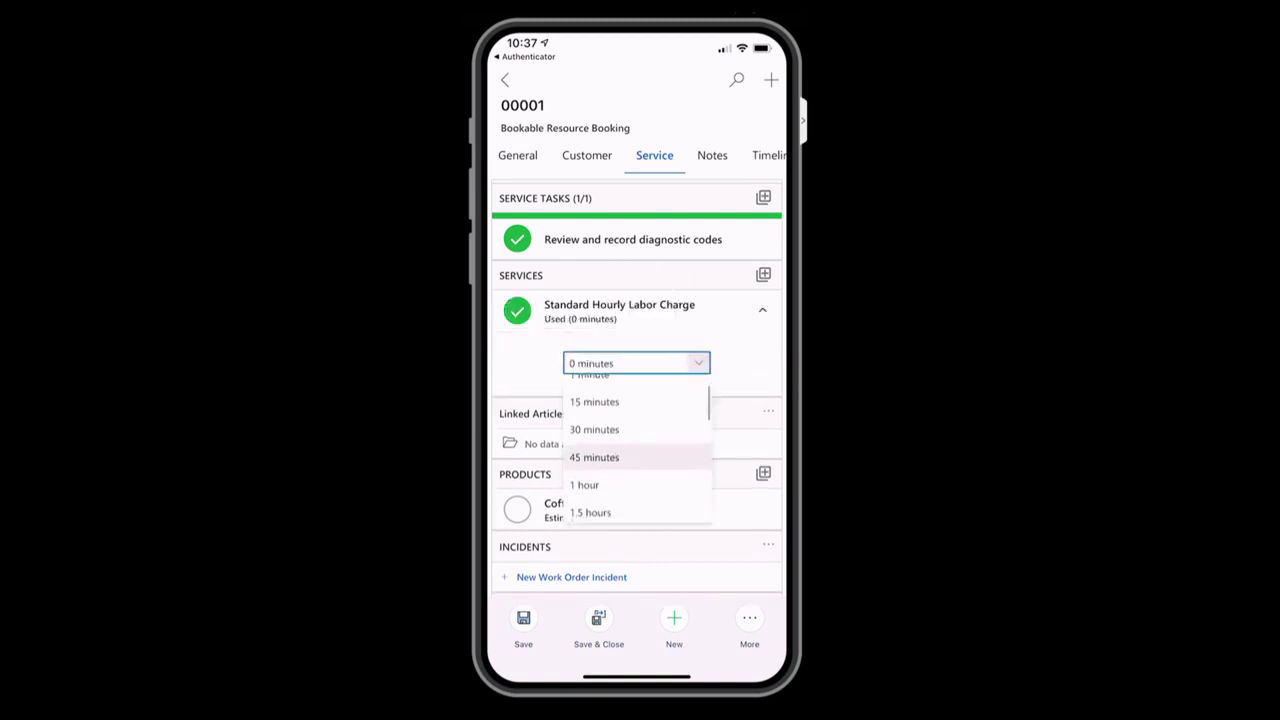
left_click(590, 484)
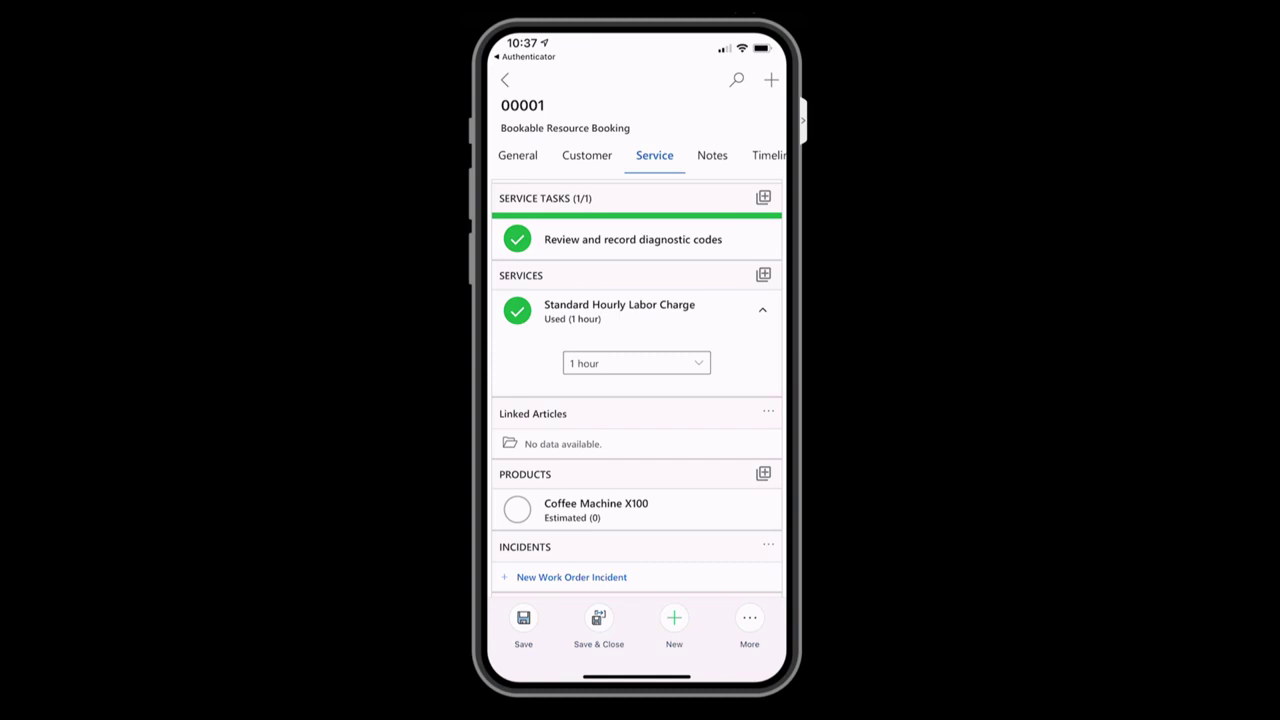
left_click(712, 155)
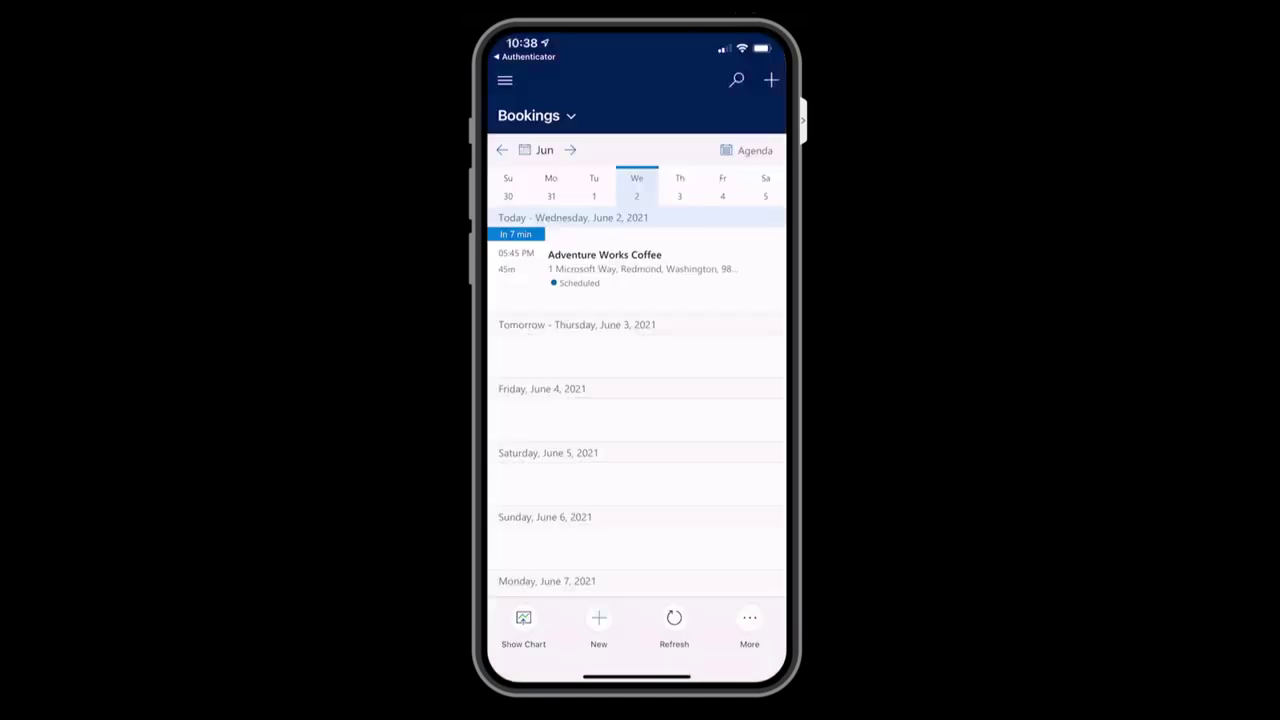
Open the navigation drawer listing areas such as Work Orders and Accounts.
left_click(505, 80)
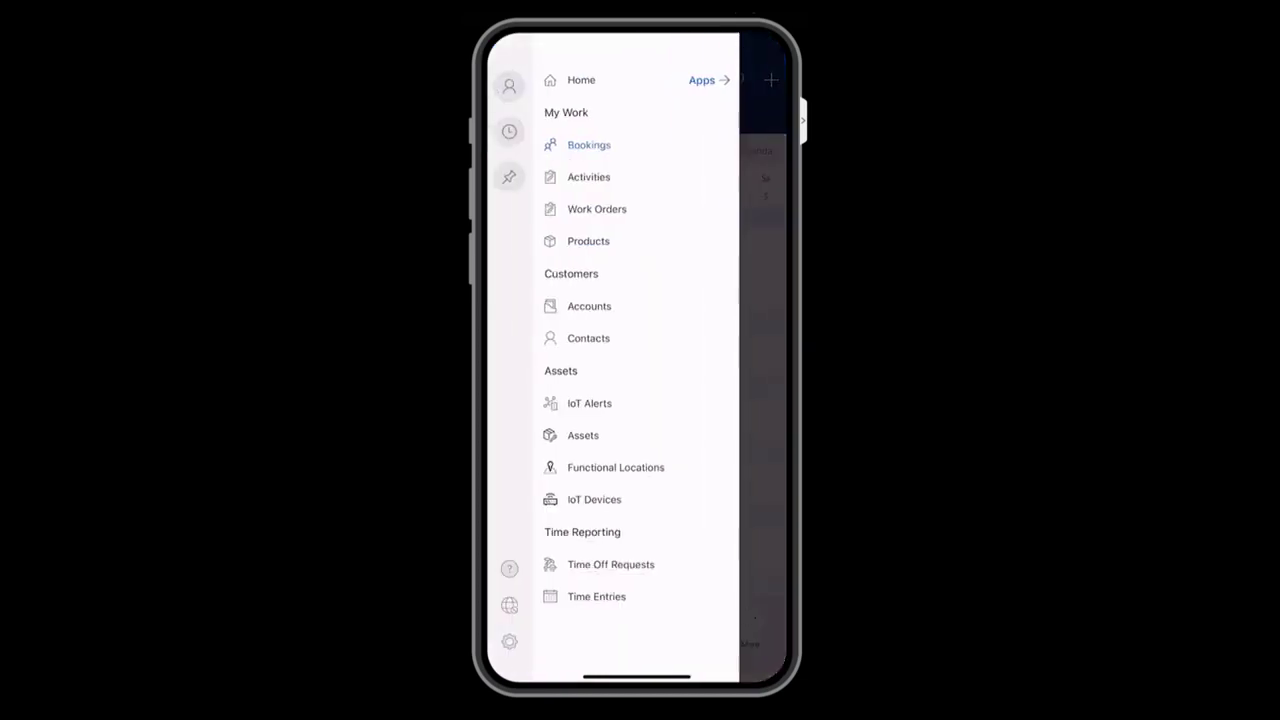